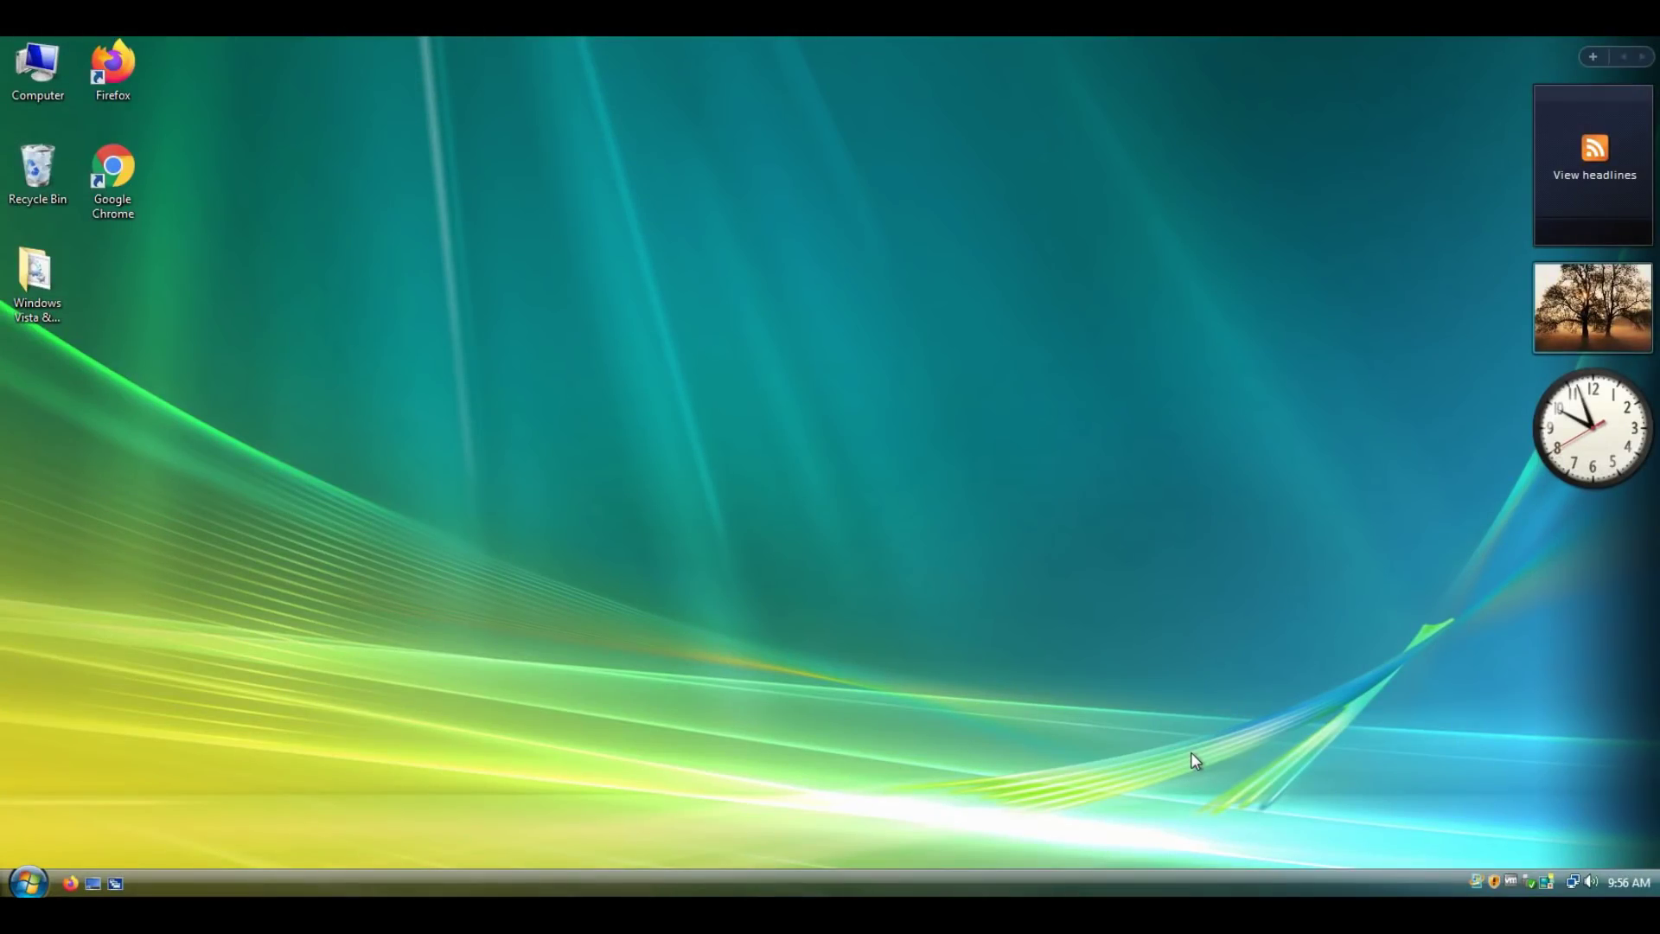
Open the computer's system properties and examine the Windows edition, service pack and system type.
right_click(24, 104)
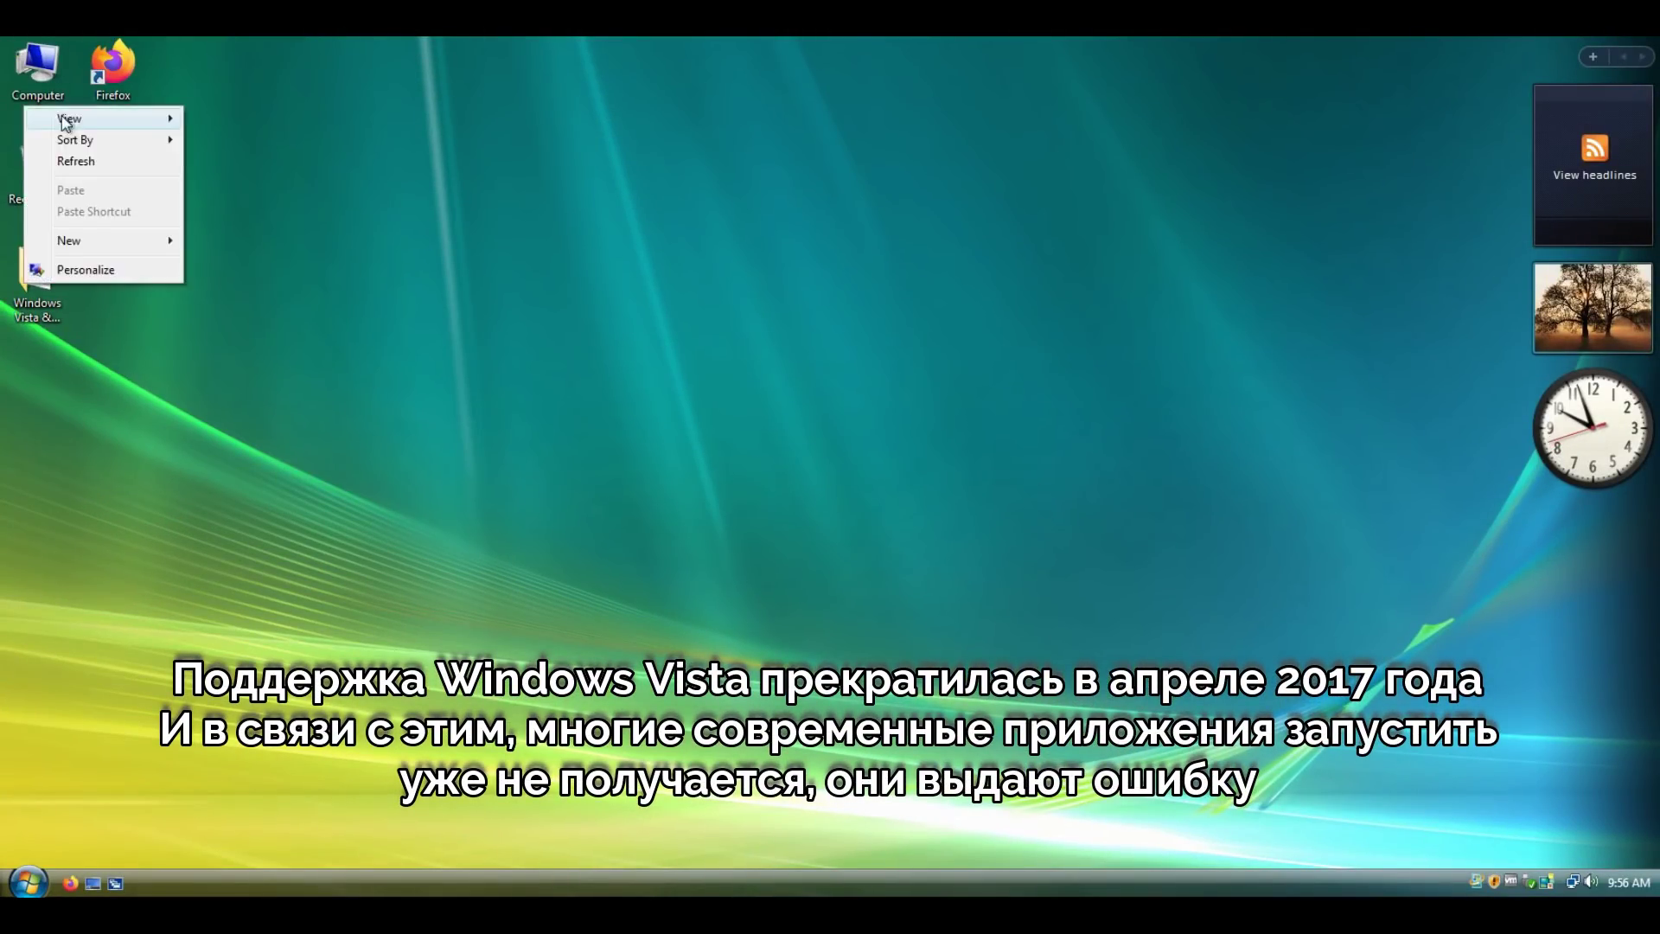
right_click(41, 94)
click(173, 302)
scroll(875, 350, down, 1)
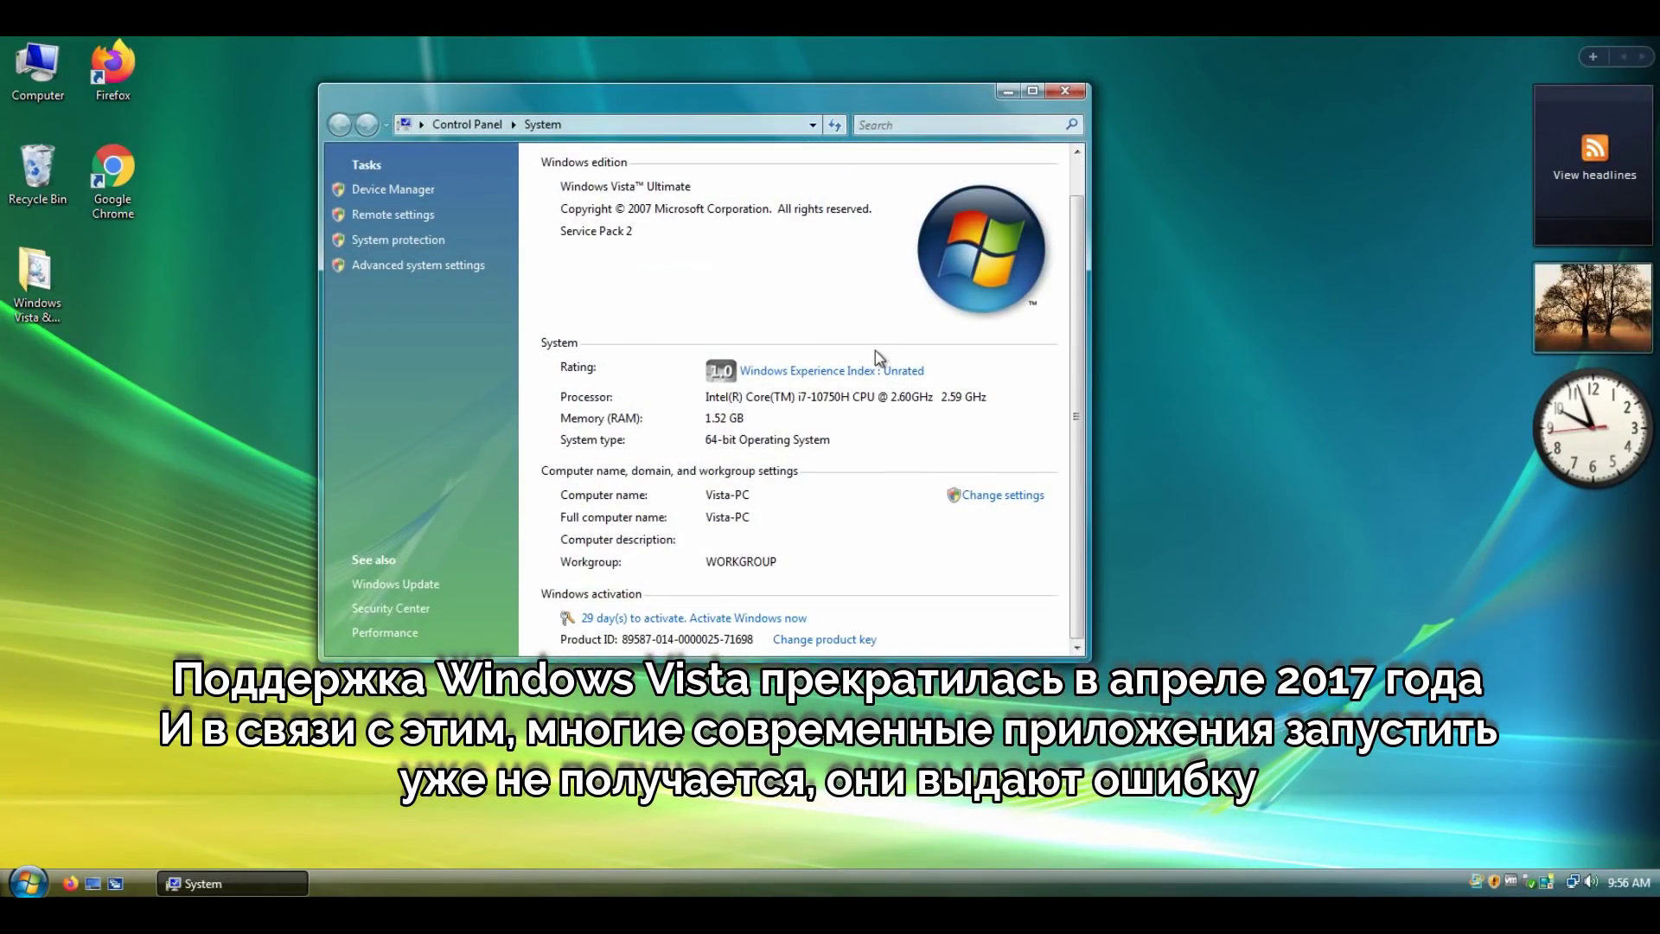
scroll(875, 351, up, 1)
scroll(882, 356, down, 1)
scroll(889, 363, up, 1)
scroll(856, 389, down, 1)
scroll(844, 399, up, 2)
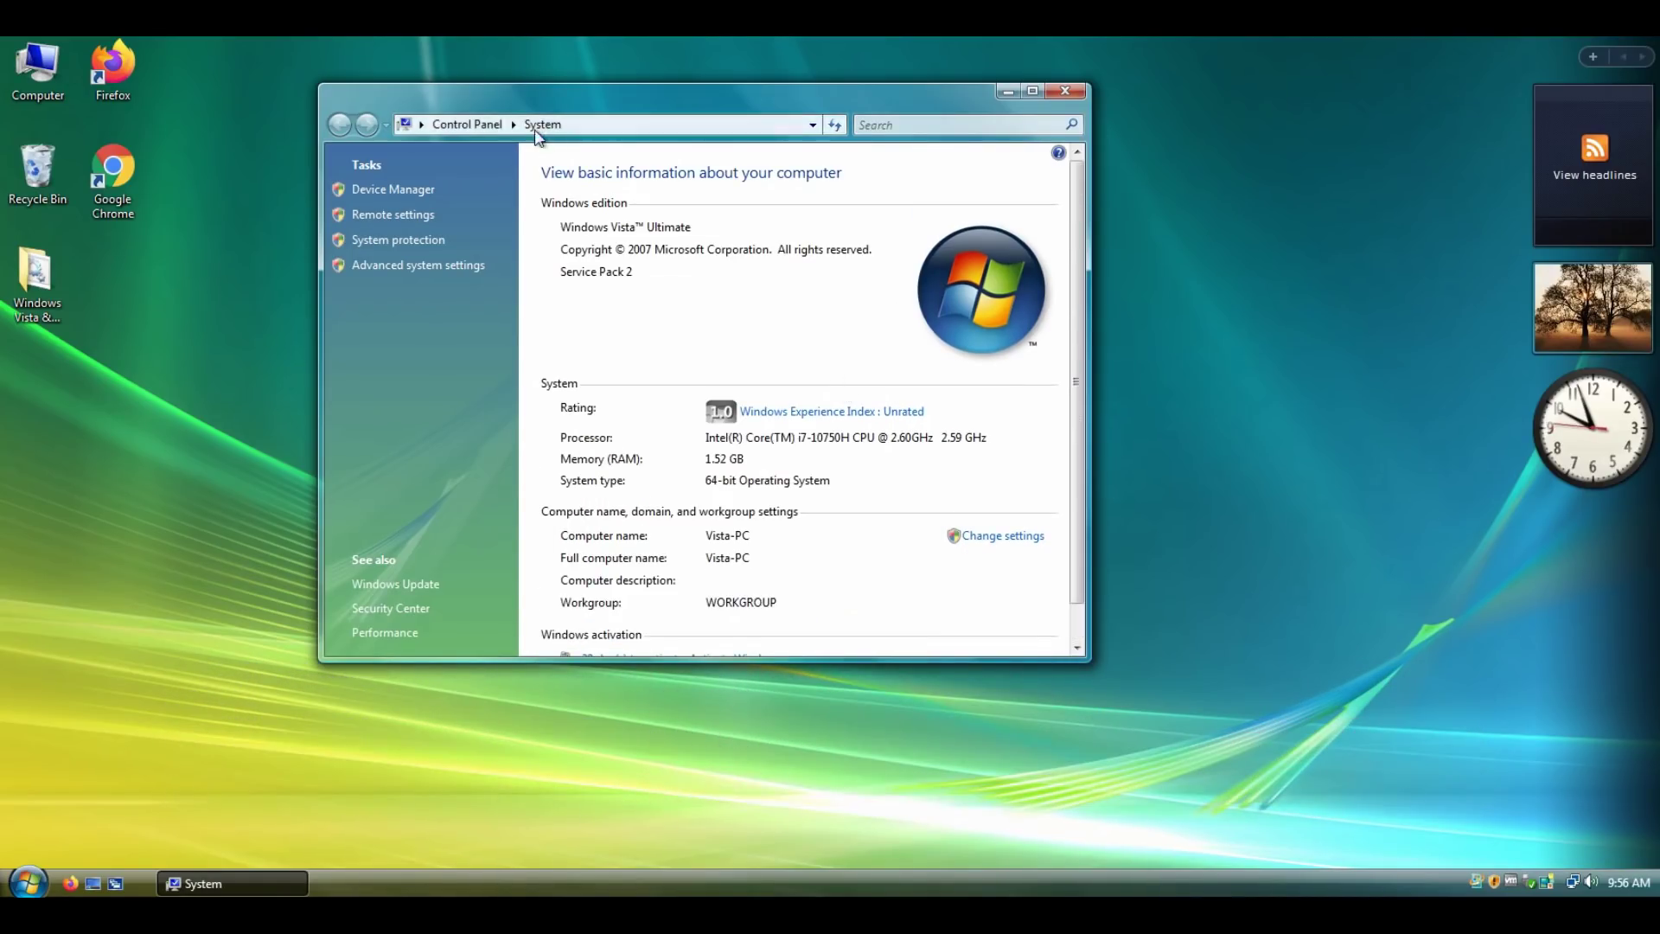
Open the Control Panel and look through its items, including Administrative Tools.
click(467, 123)
double_click(631, 341)
click(486, 158)
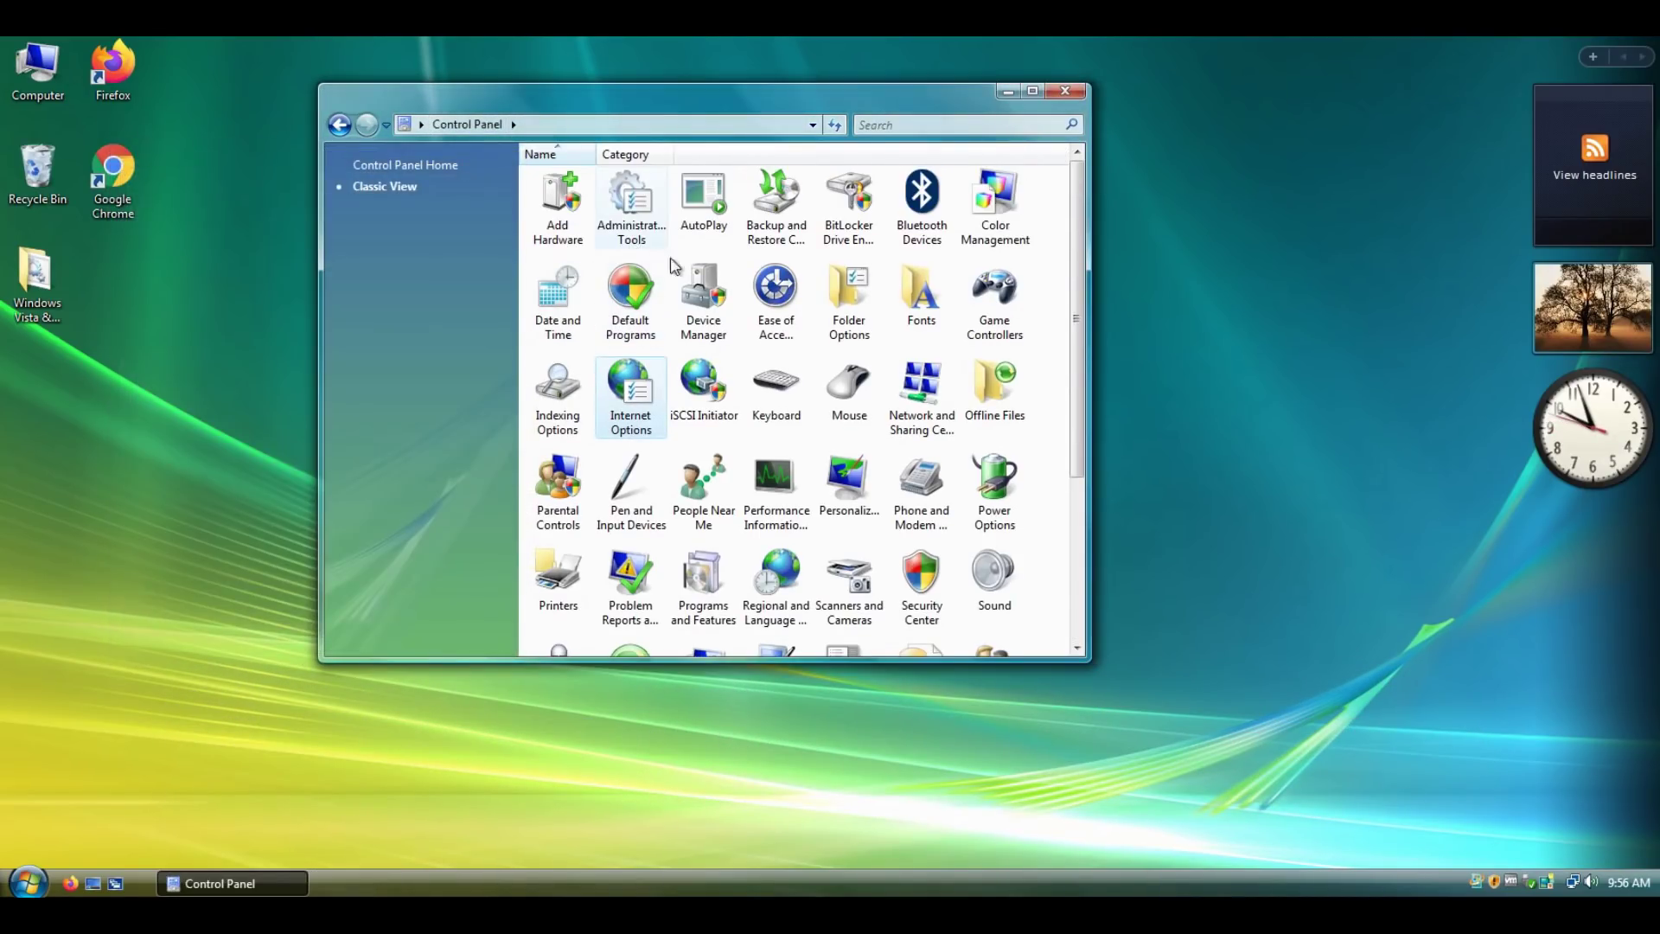
double_click(850, 298)
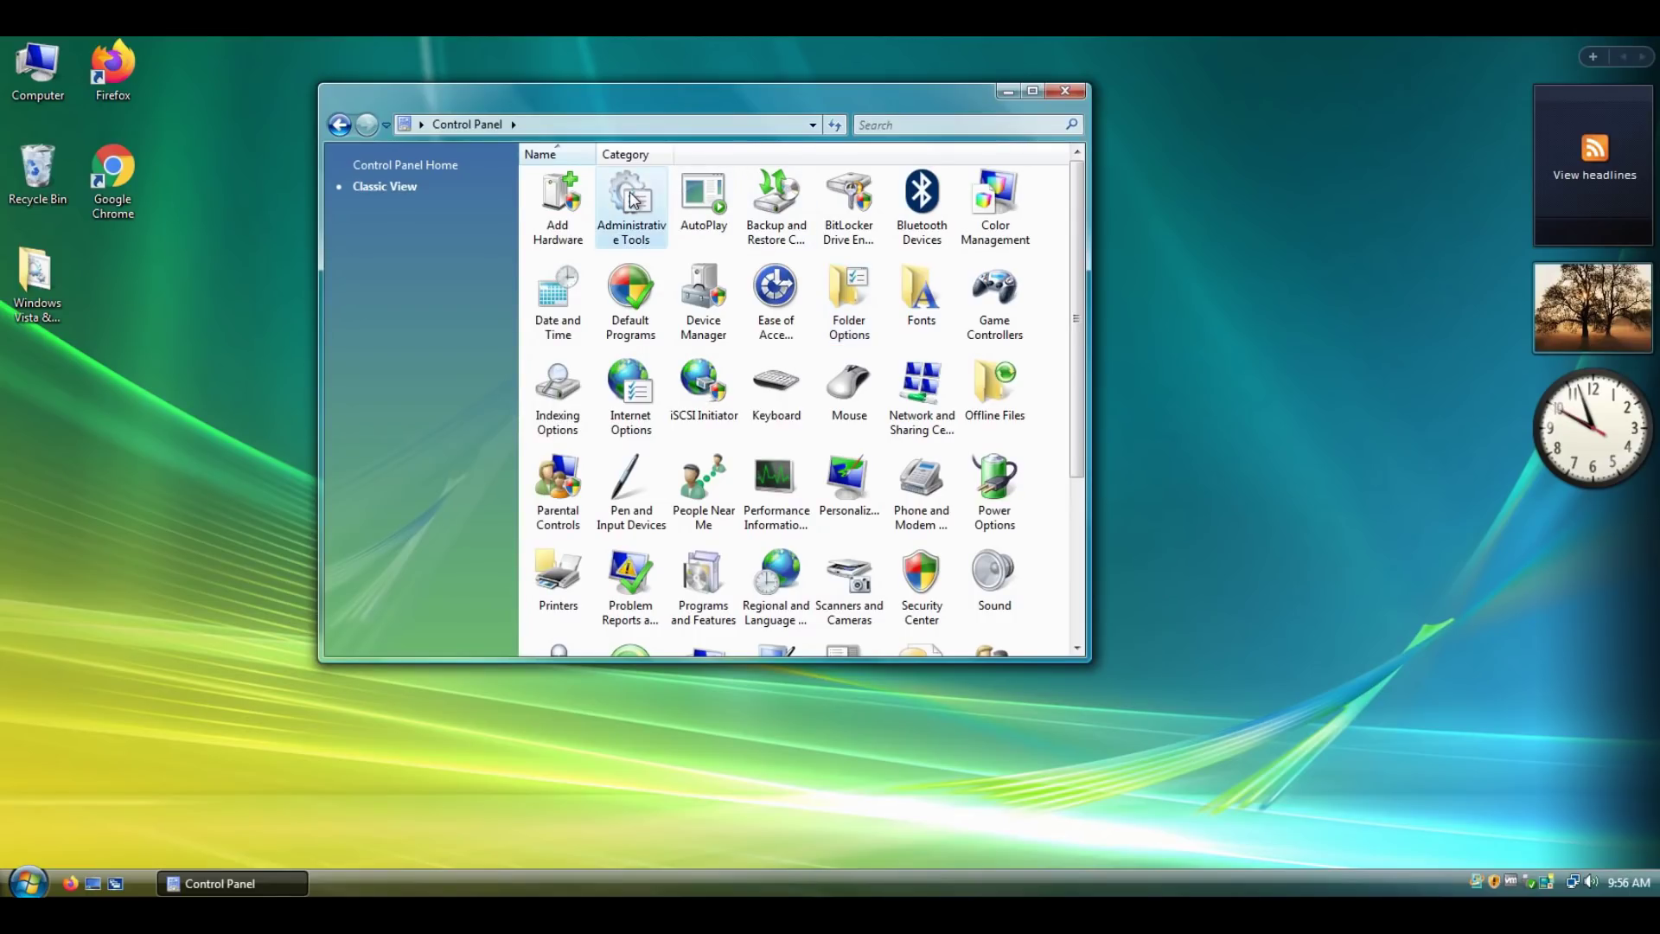
double_click(632, 208)
key(BackSpace)
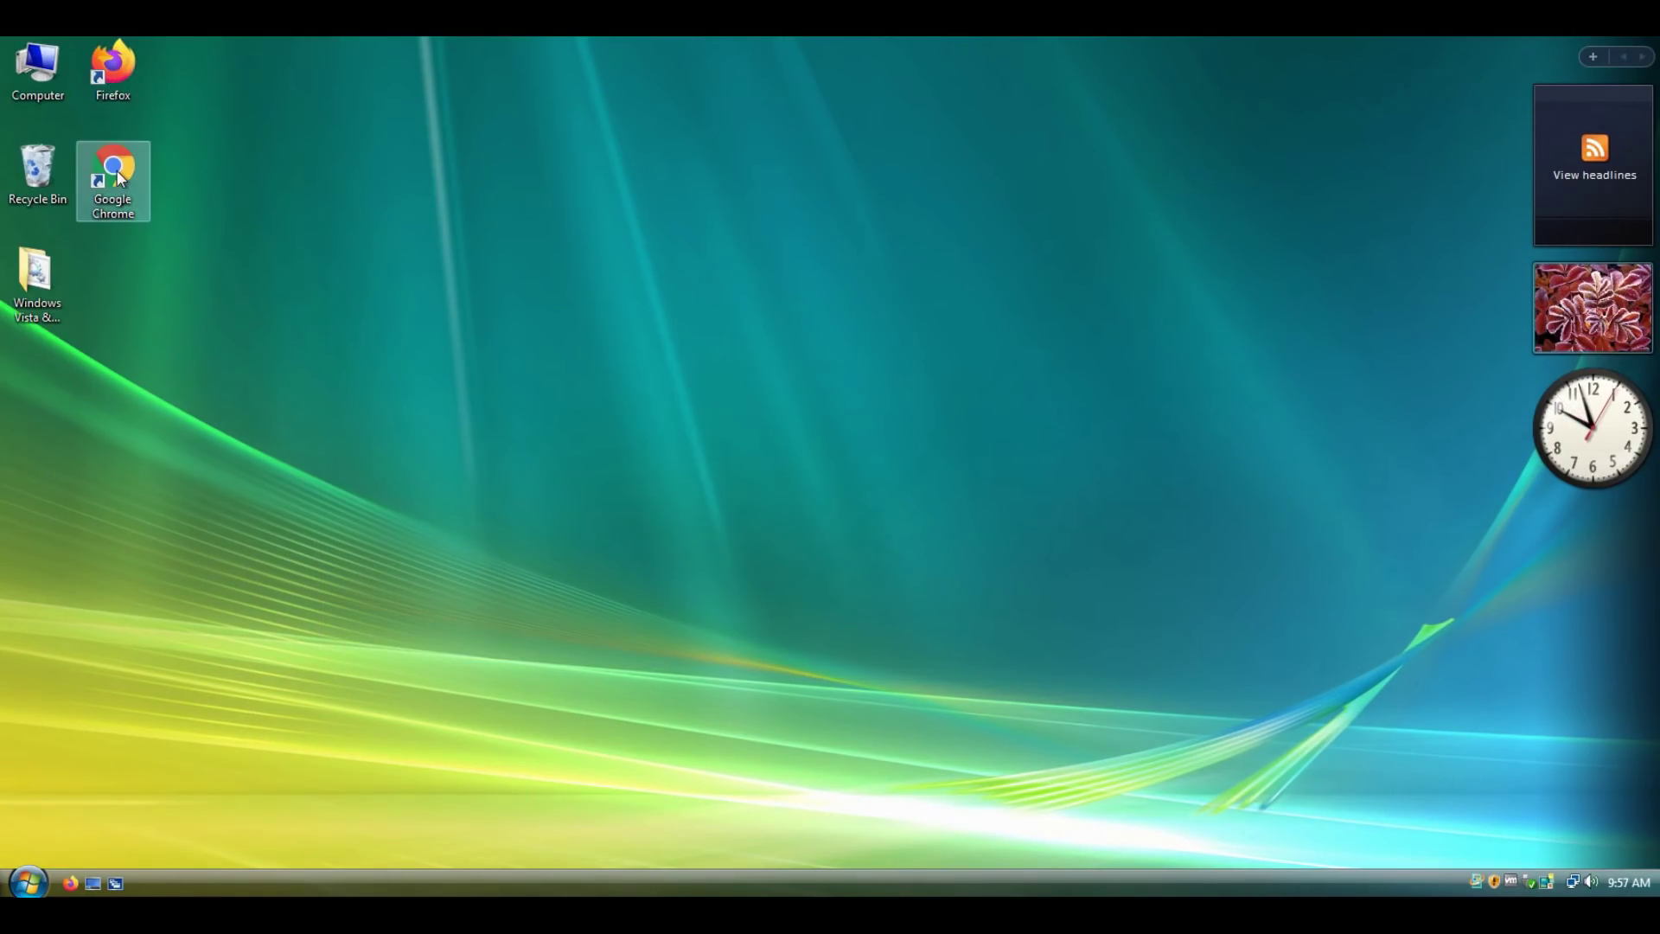
Try to launch Firefox and Google Chrome from the desktop, dismissing the errors that come up.
double_click(118, 89)
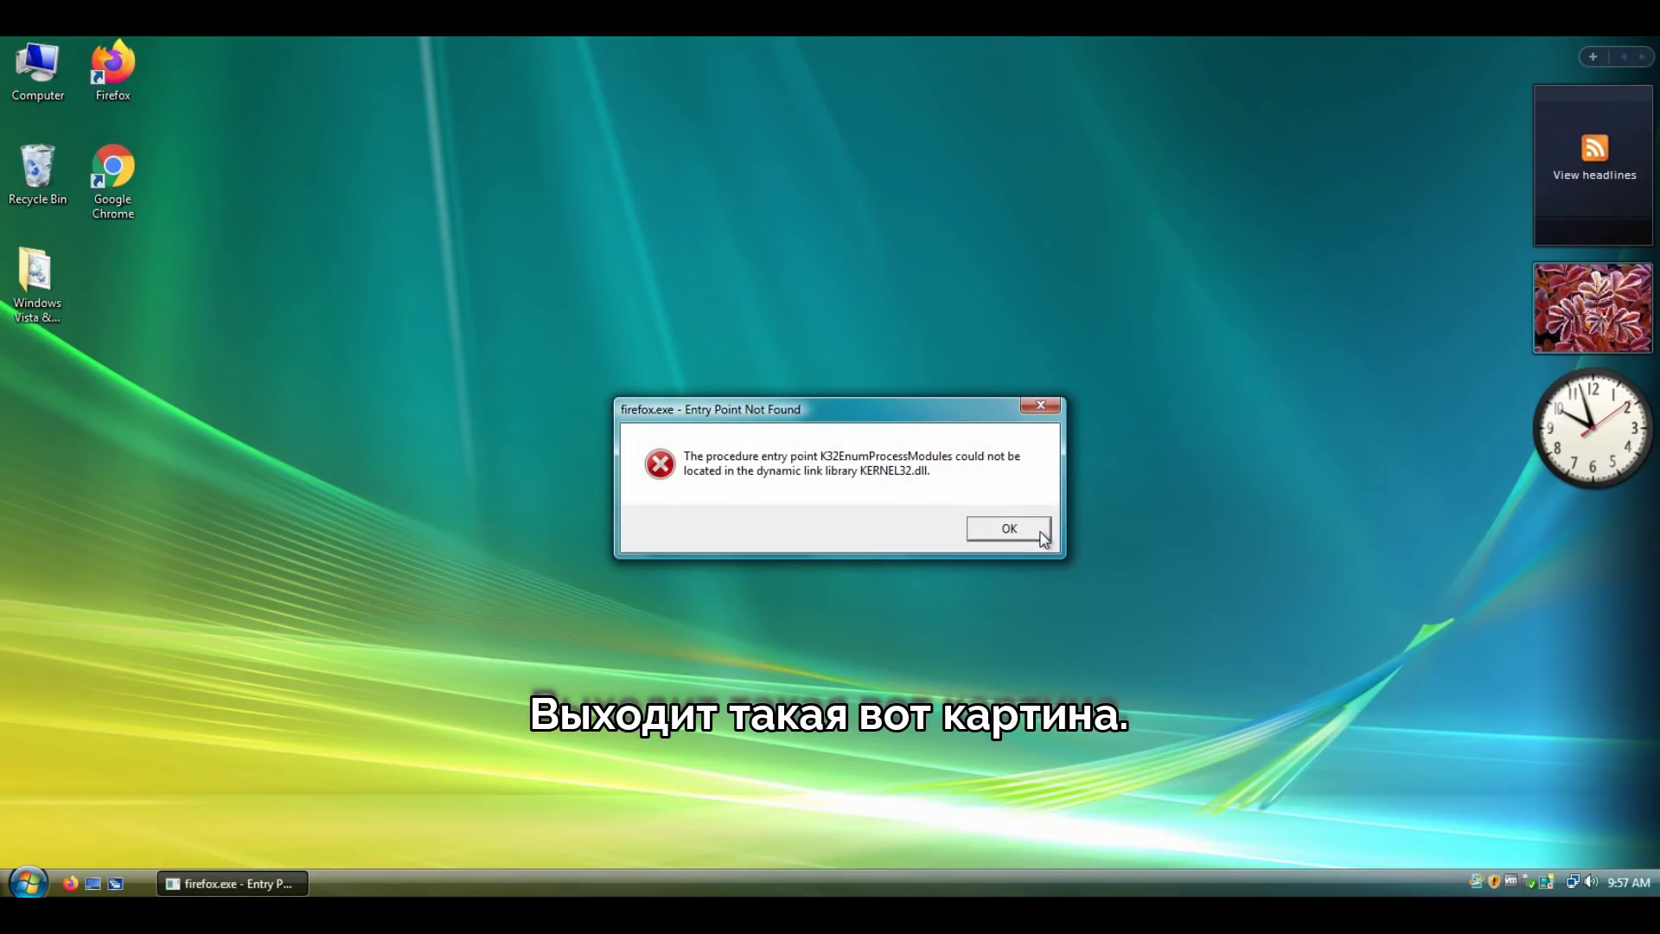
click(1009, 529)
click(741, 471)
double_click(112, 173)
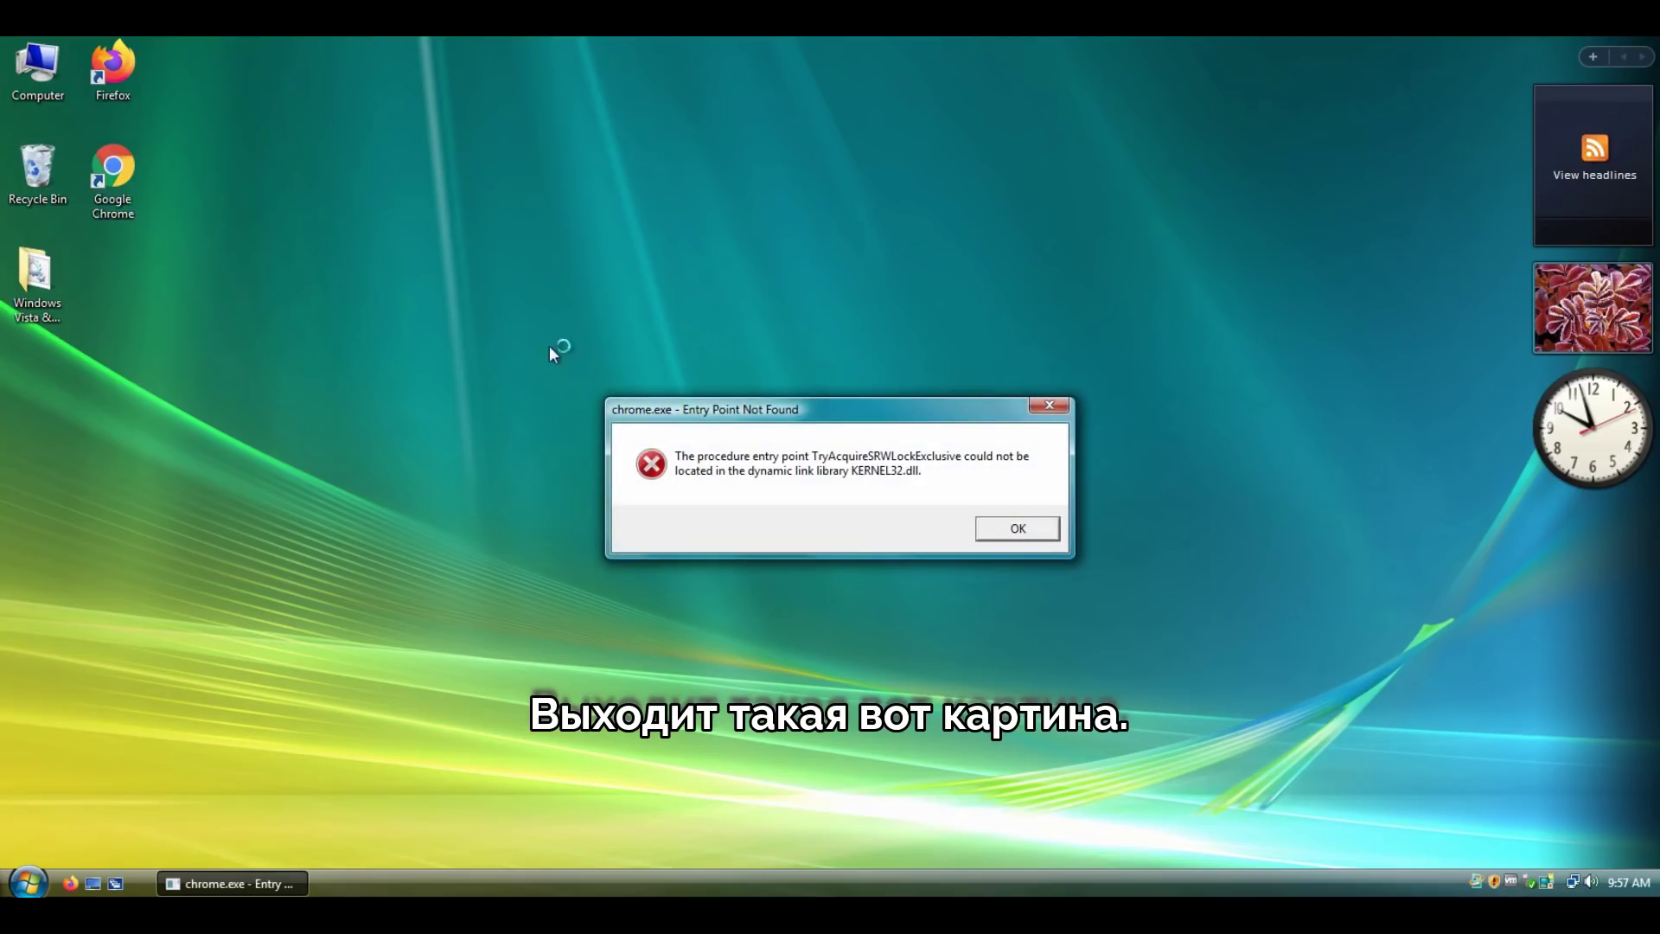
click(1048, 529)
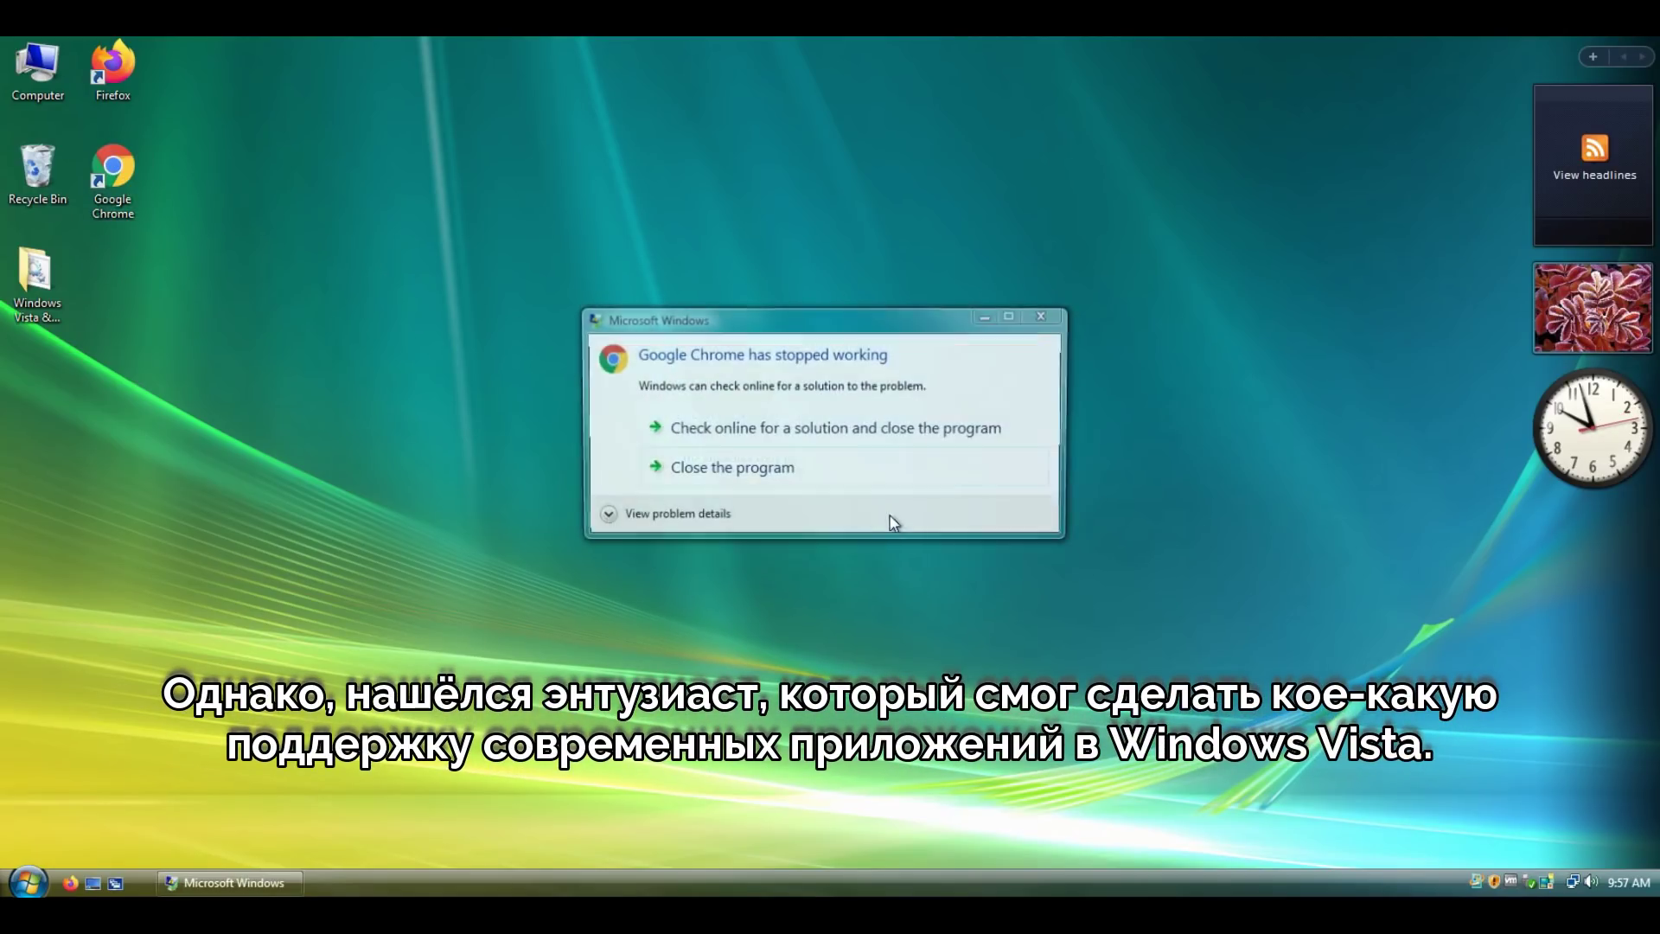
click(701, 466)
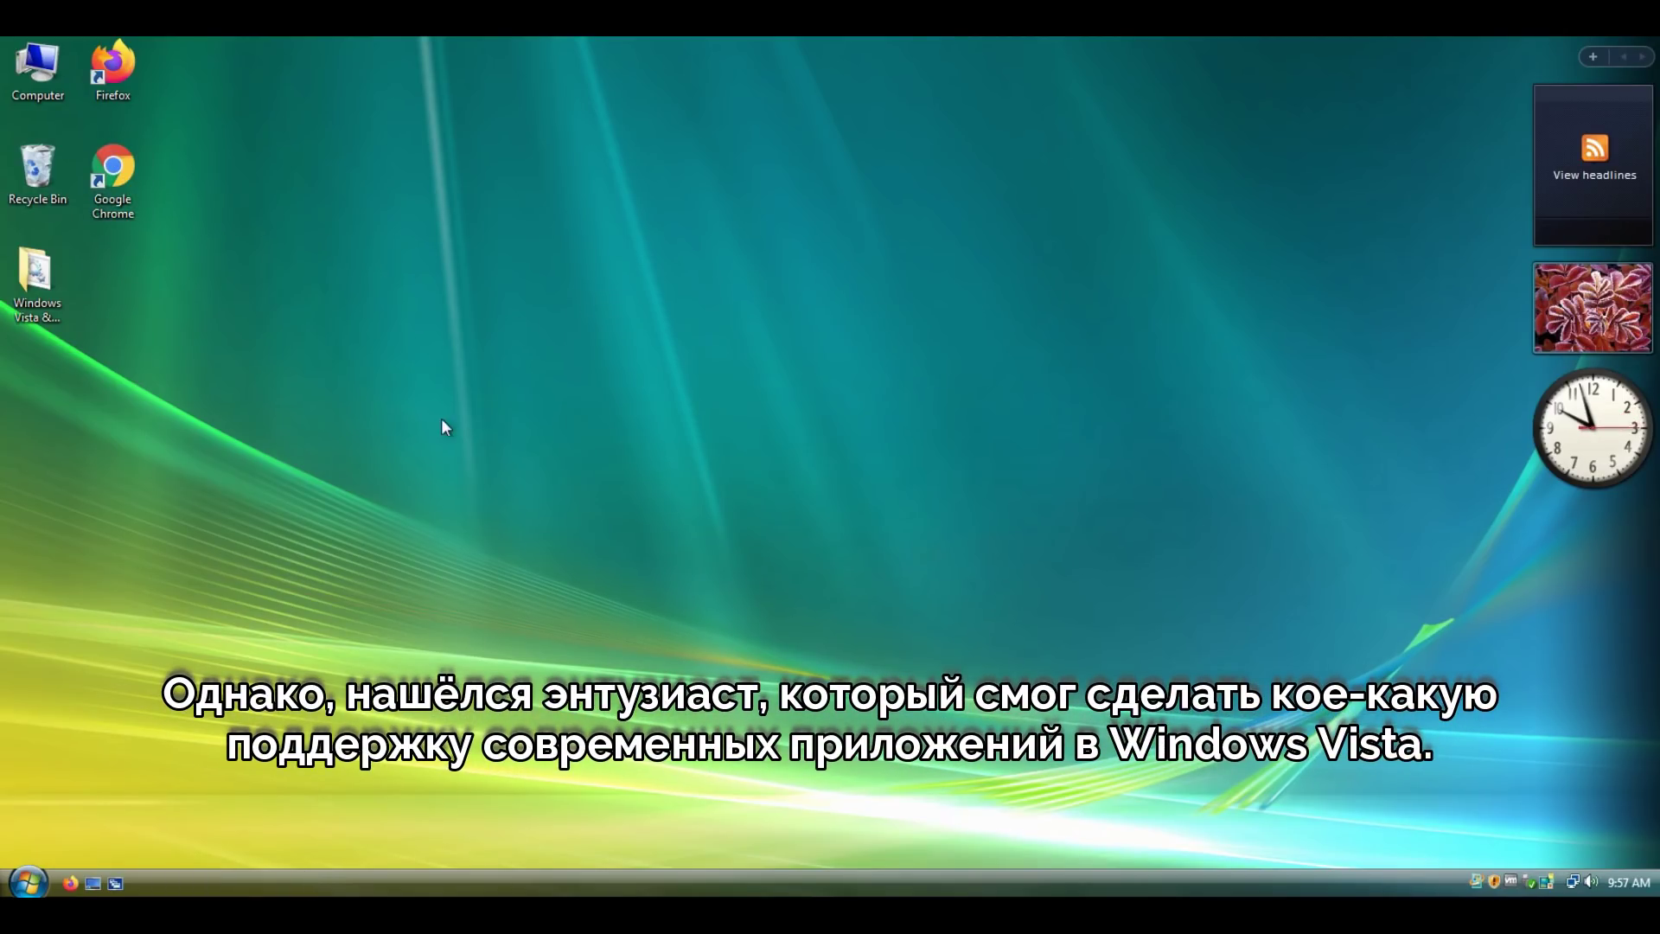
Examine the Google Chrome shortcut's compatibility properties, including the settings for all users, and close them without changes.
right_click(113, 188)
click(241, 501)
right_click(79, 144)
click(143, 450)
click(357, 187)
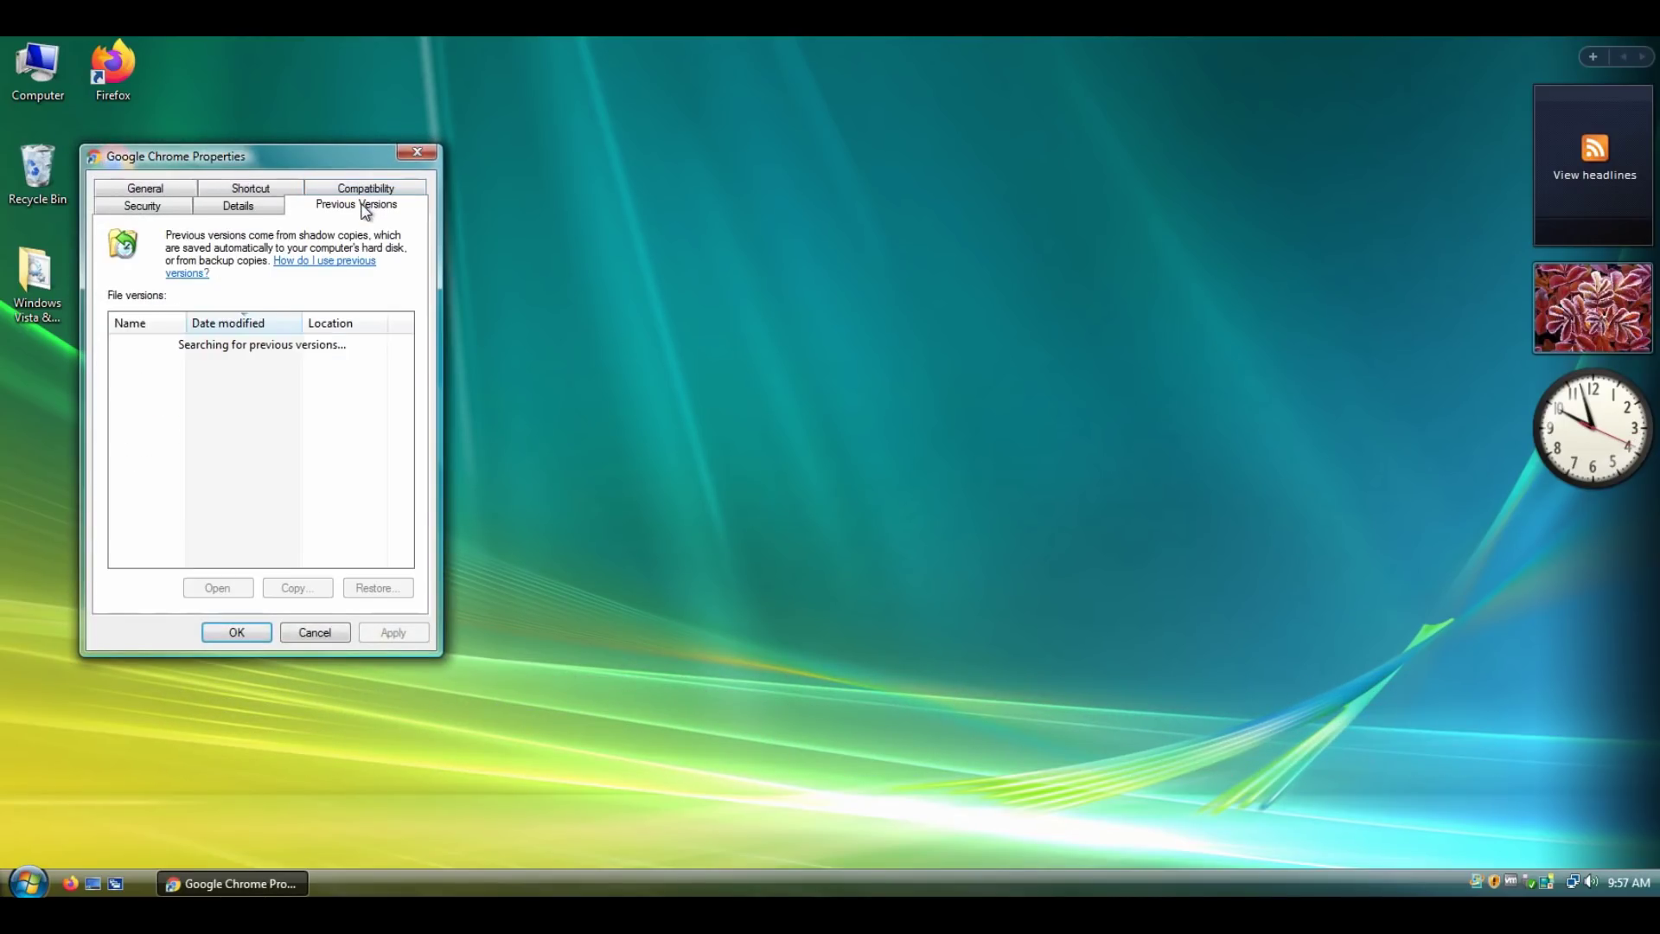
click(359, 188)
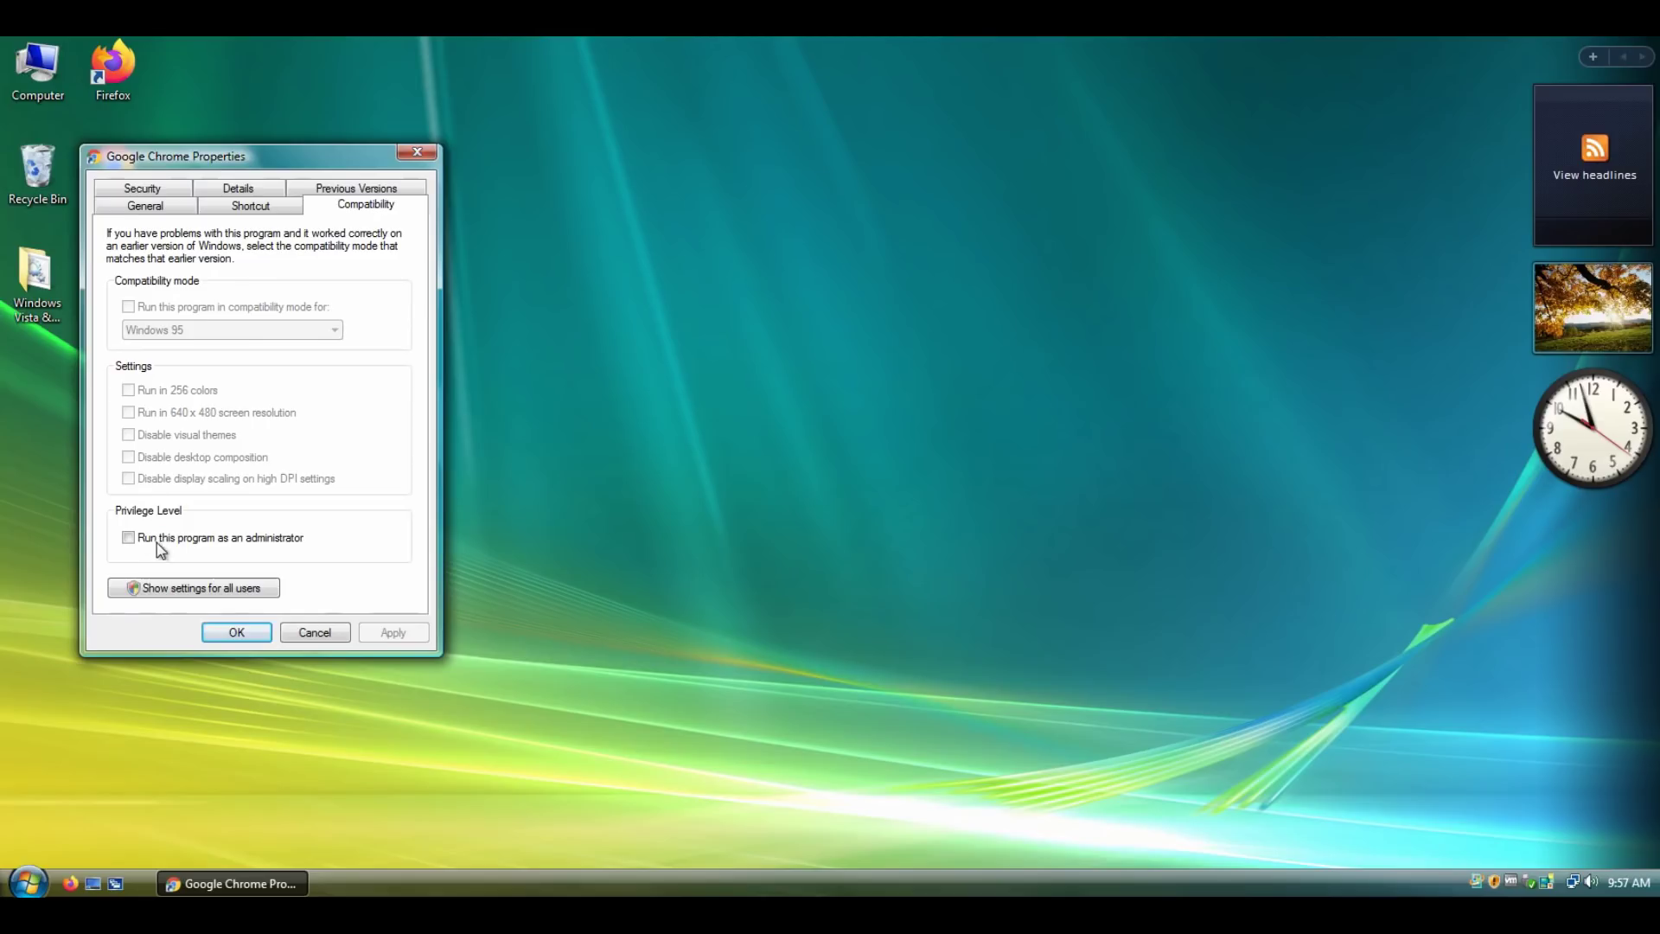
click(222, 588)
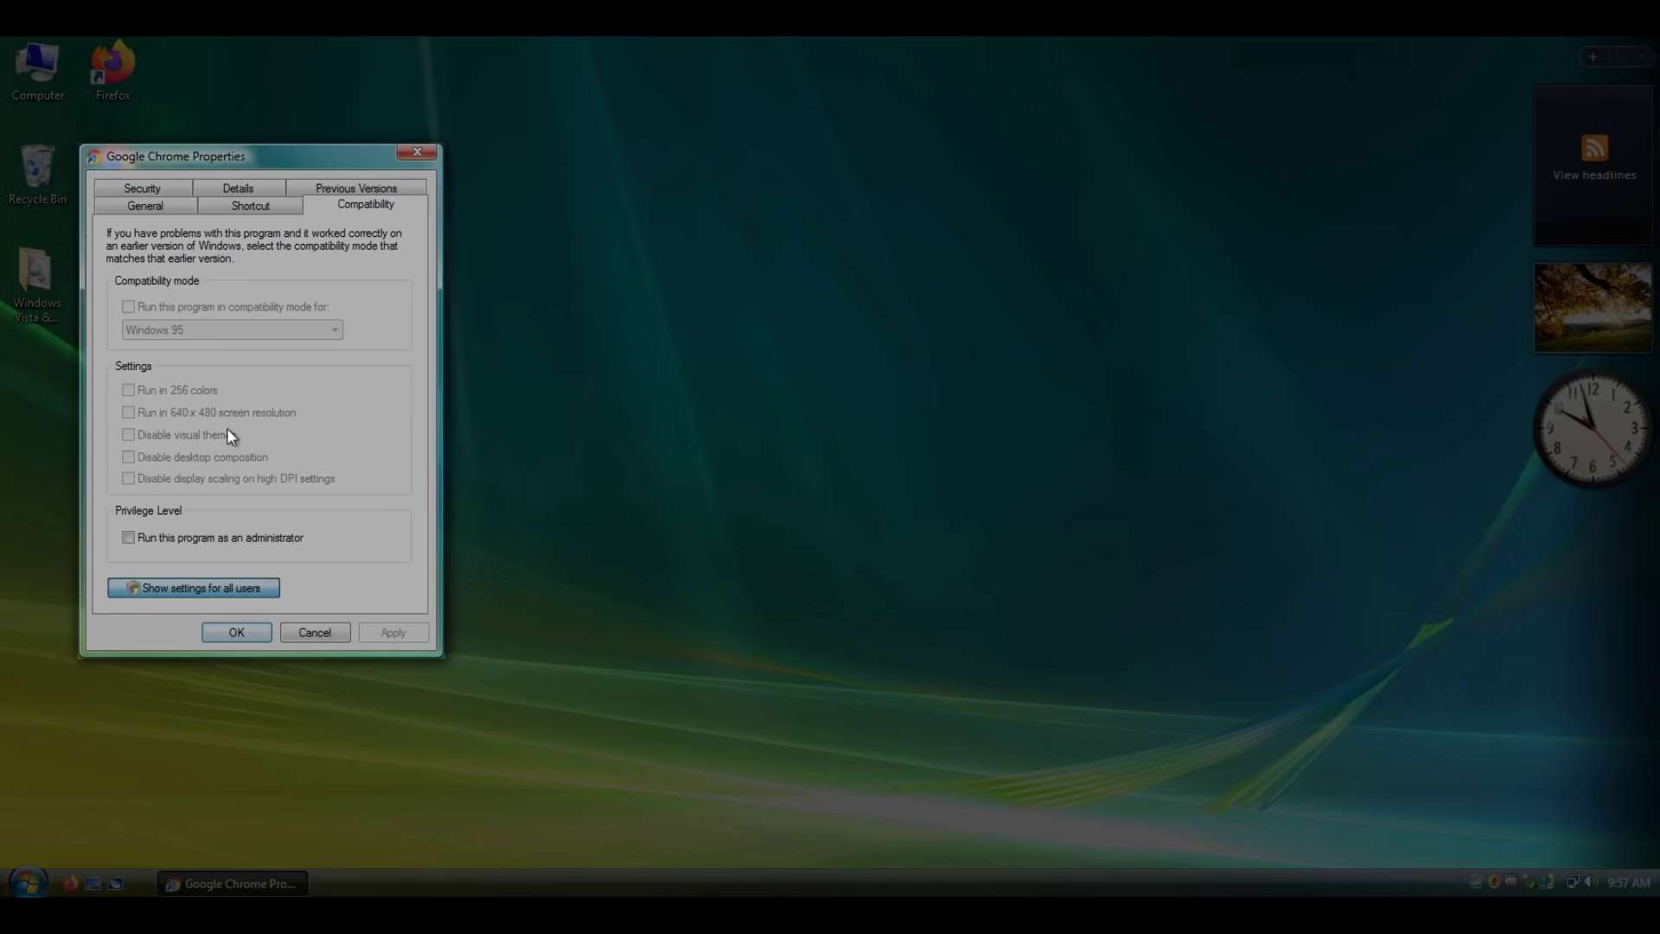
click(294, 441)
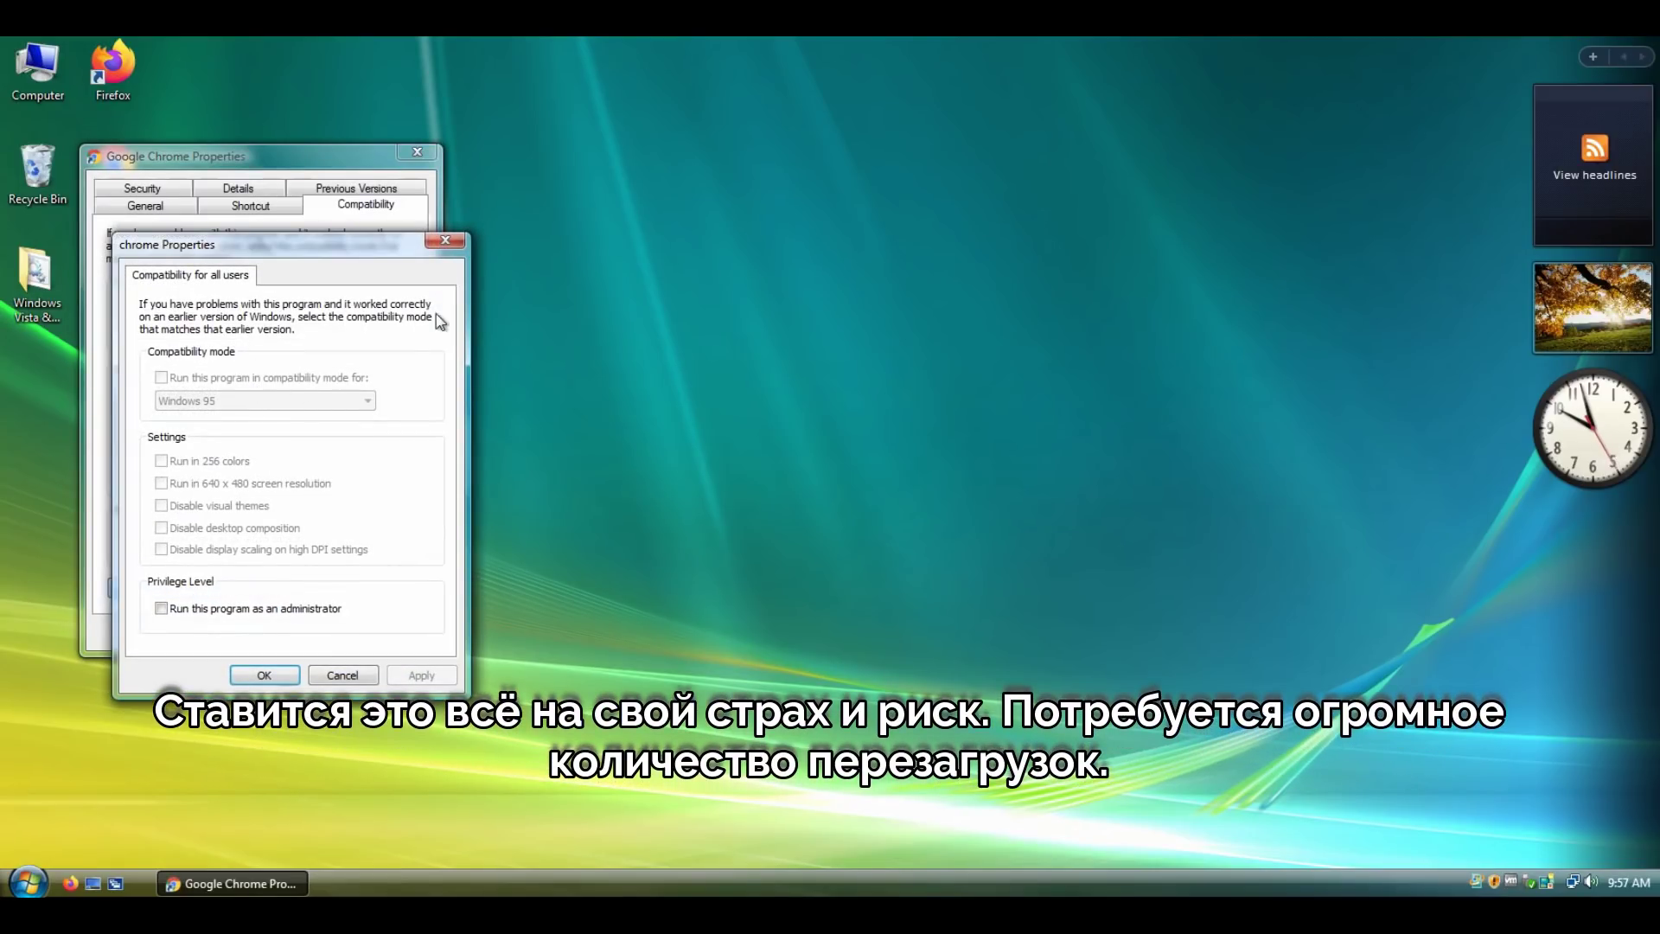
click(445, 241)
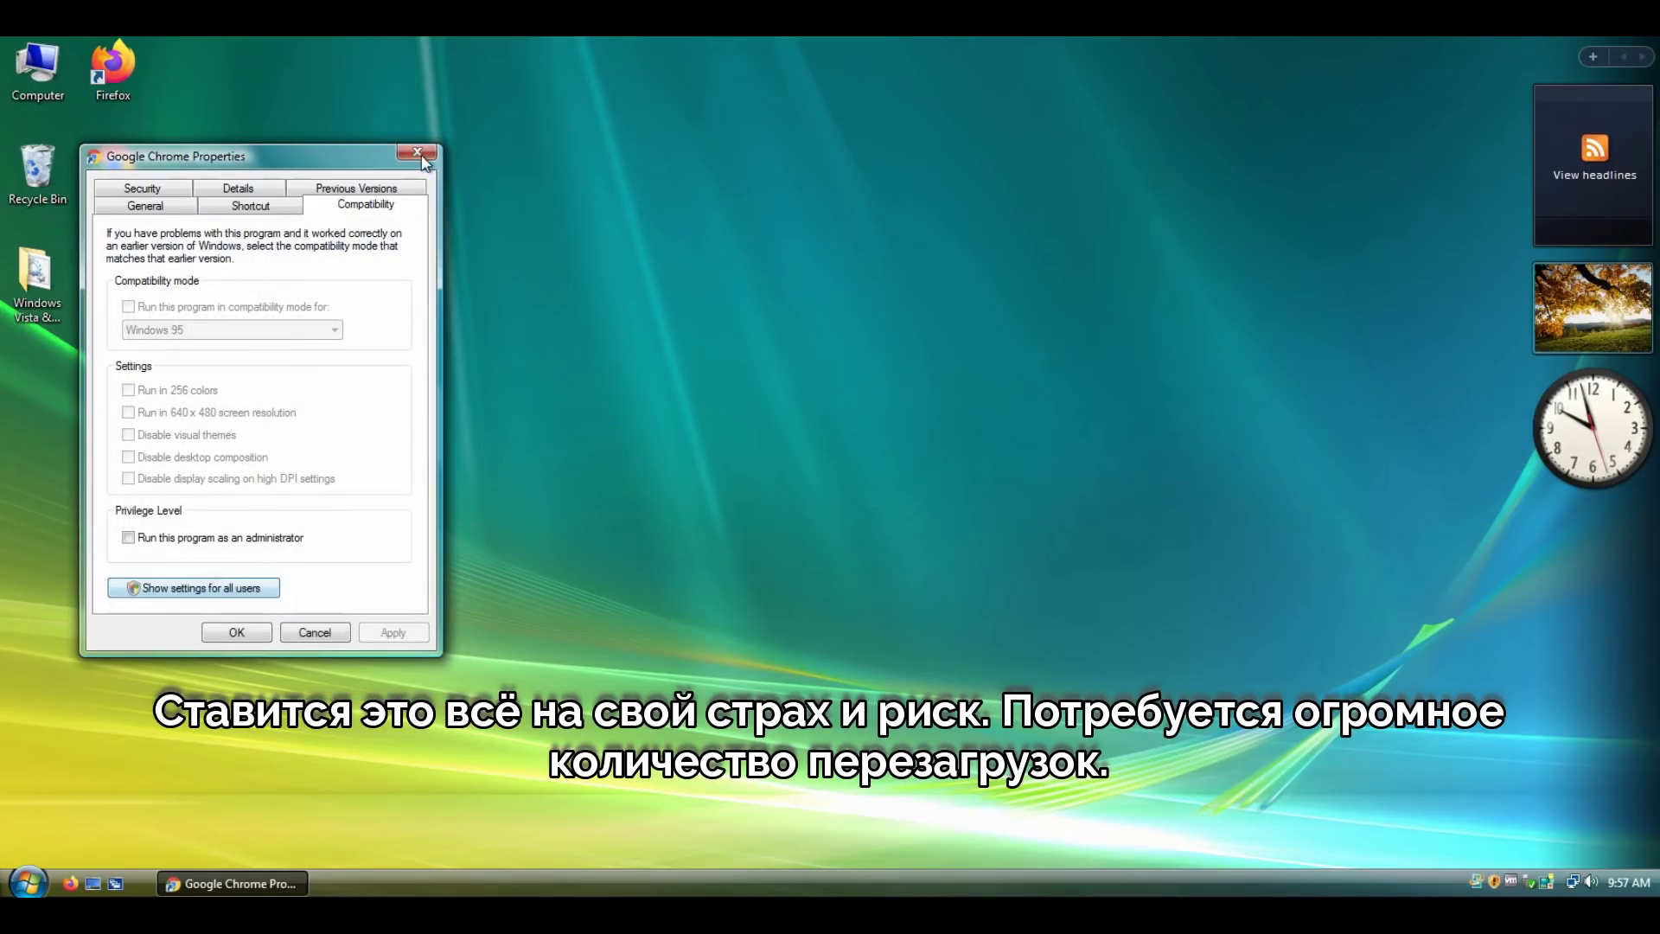
click(416, 152)
click(614, 403)
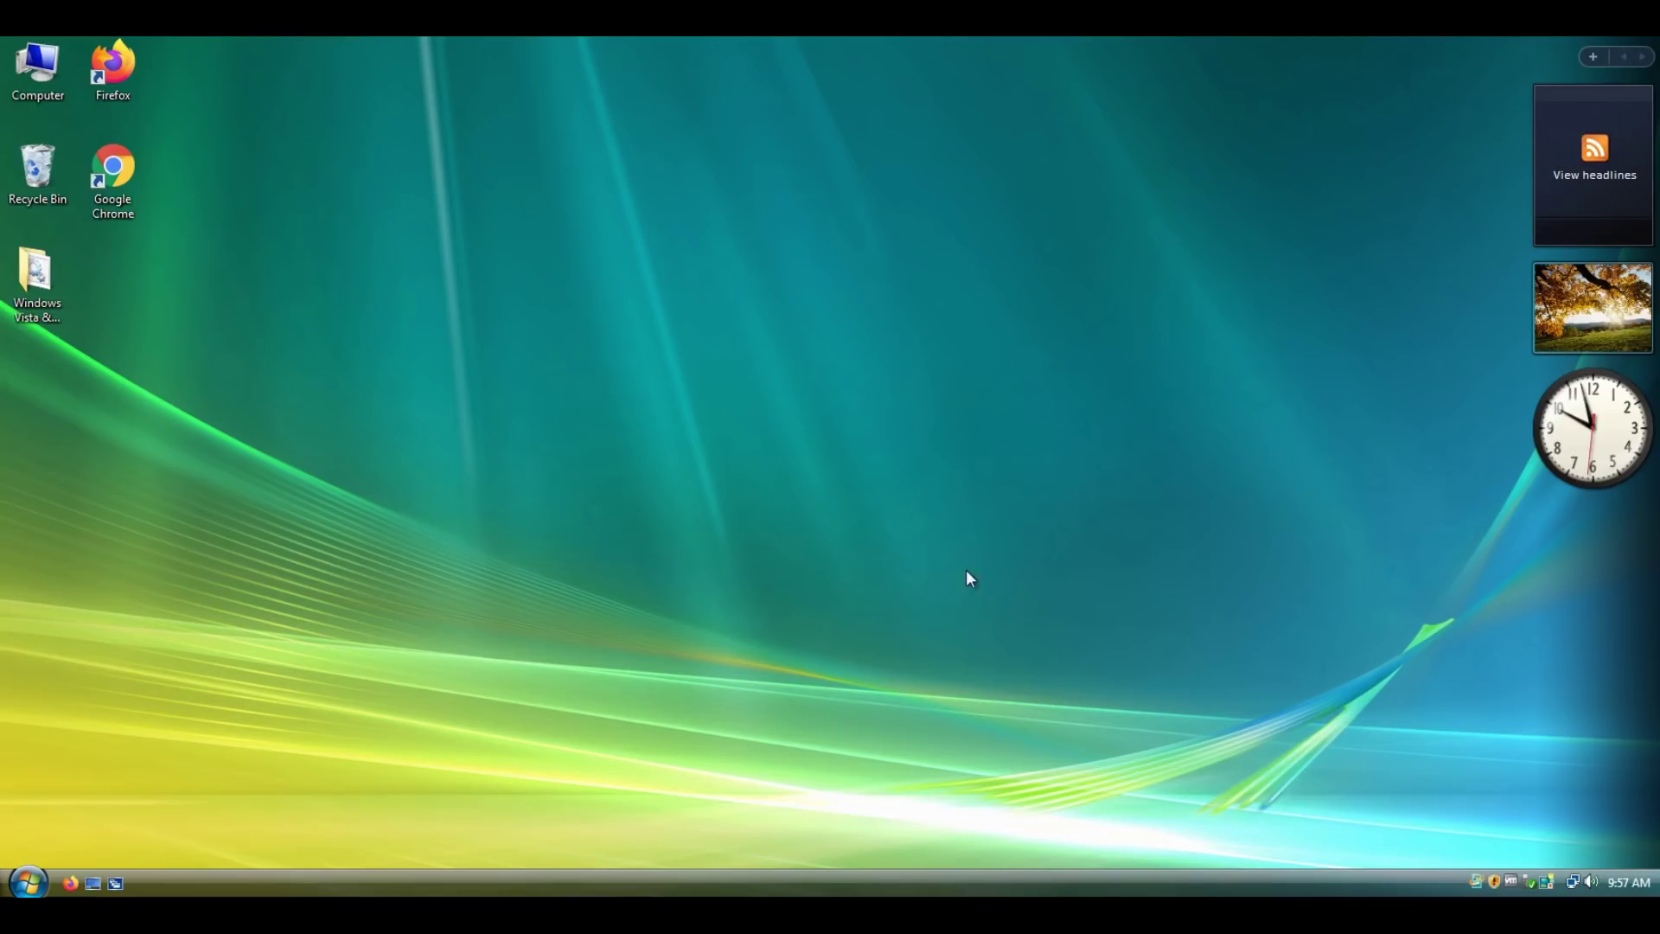
Open the Windows Vista & Vienna Extended Kernel folder and look through the update packages in folder 2.
click(57, 311)
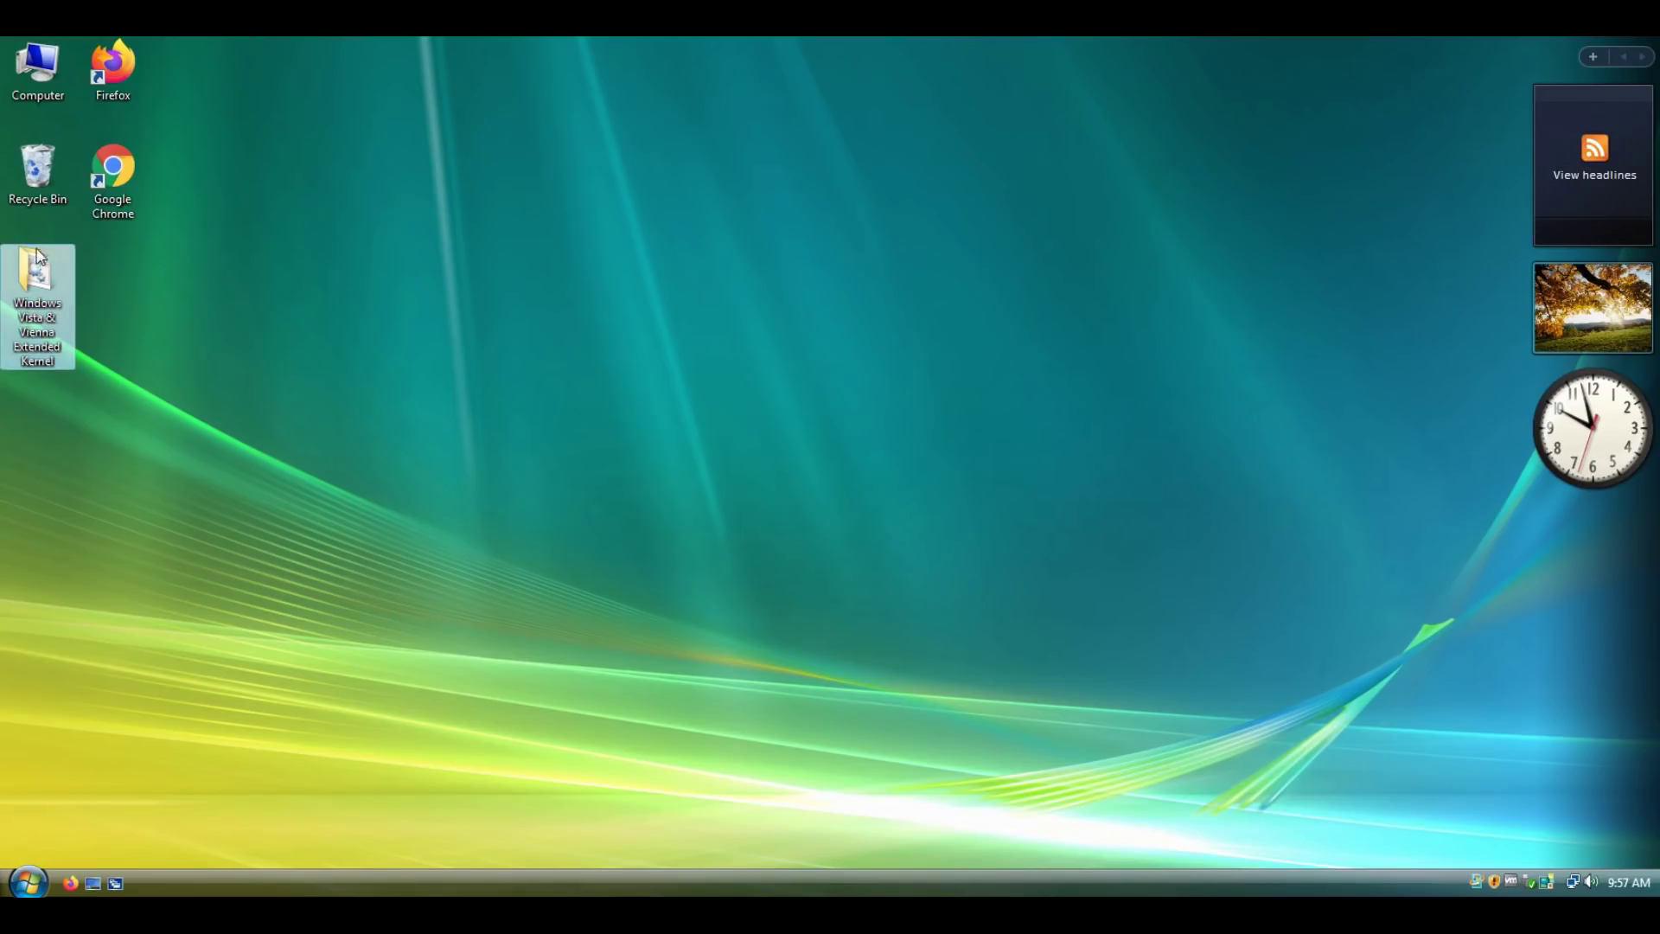
double_click(36, 323)
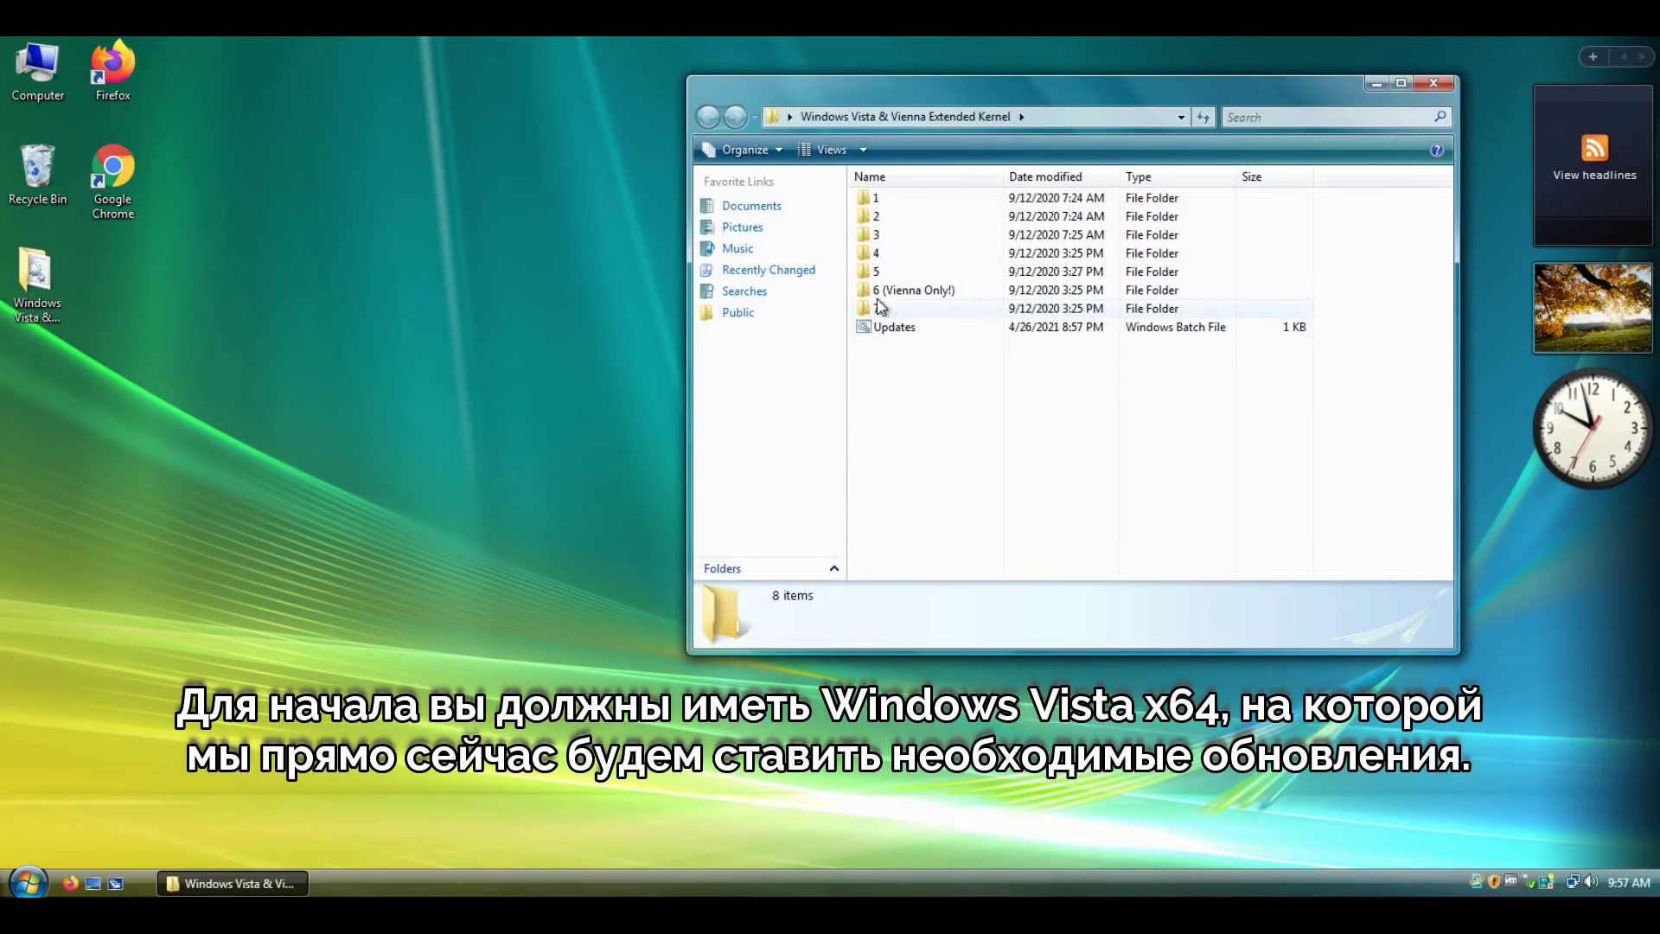
double_click(880, 217)
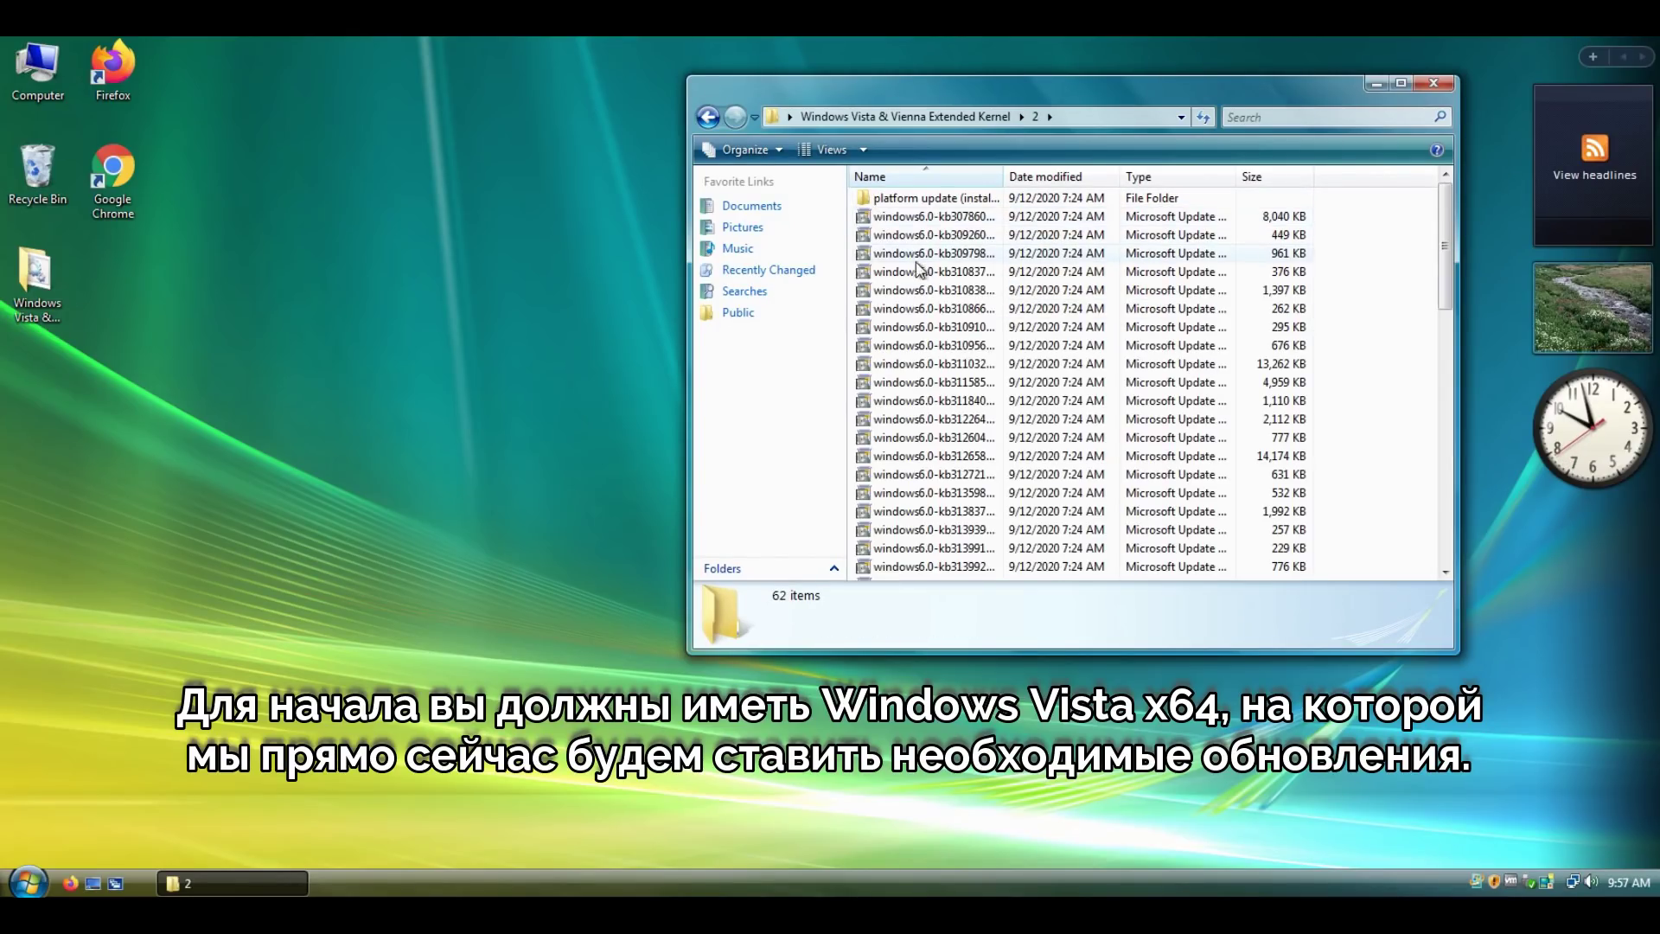
mouse_move(1446, 208)
mouse_down()
mouse_move(1436, 467)
mouse_move(1442, 186)
mouse_up()
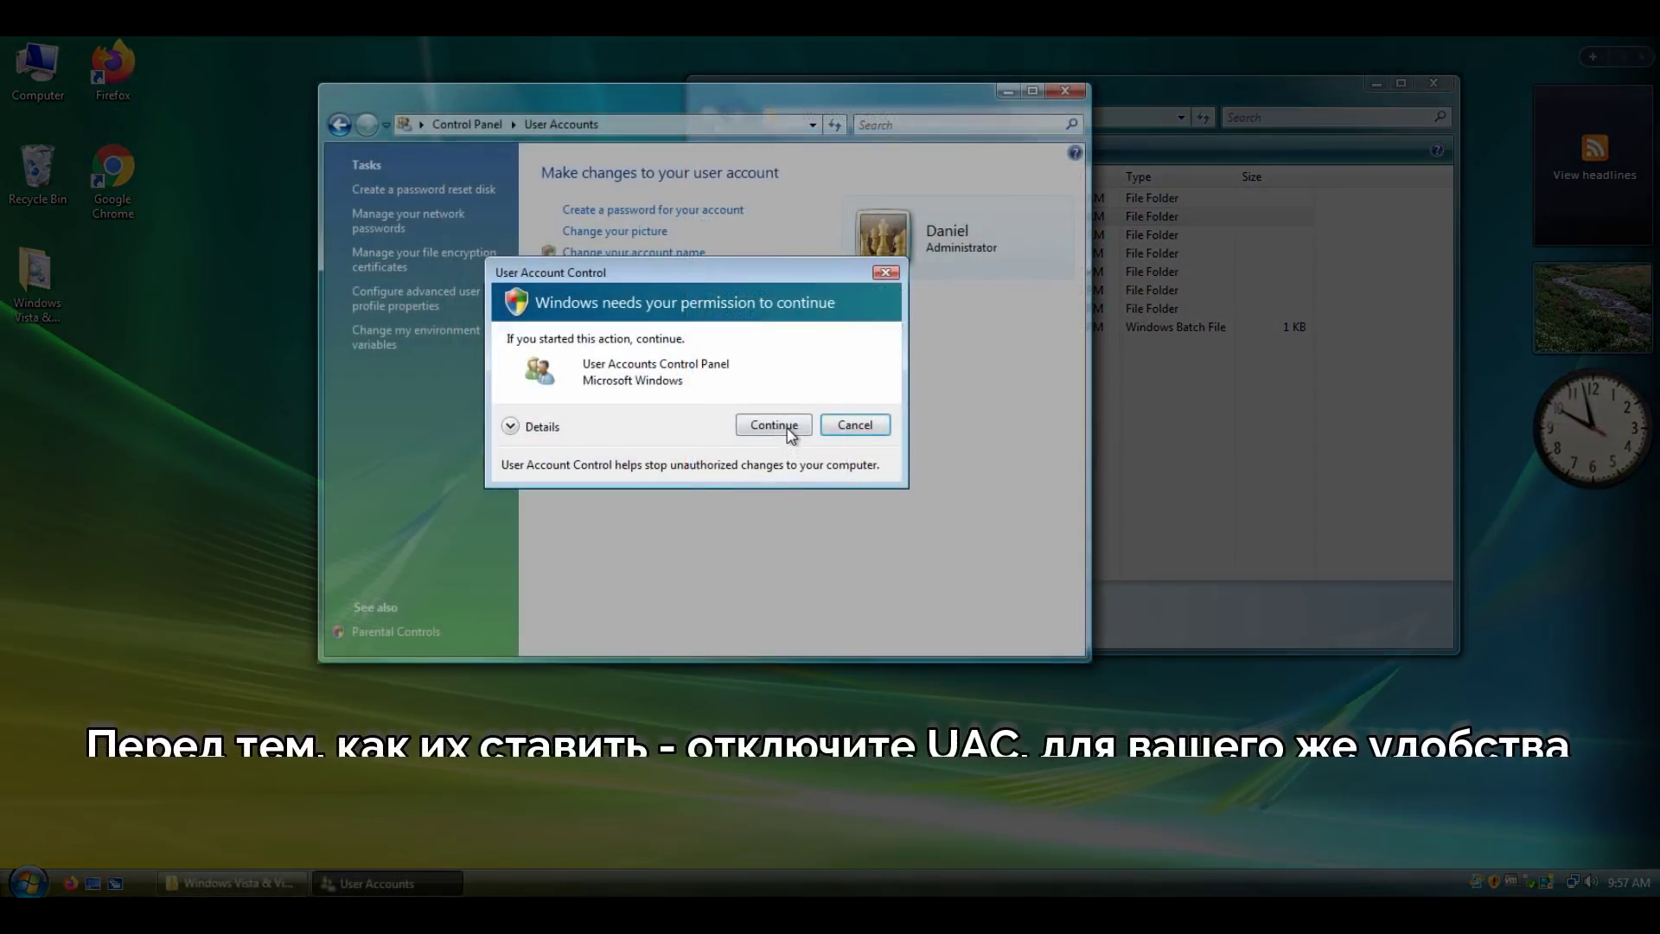
Turn off User Account Control (UAC) in the user account settings, granting permission for the change.
click(774, 425)
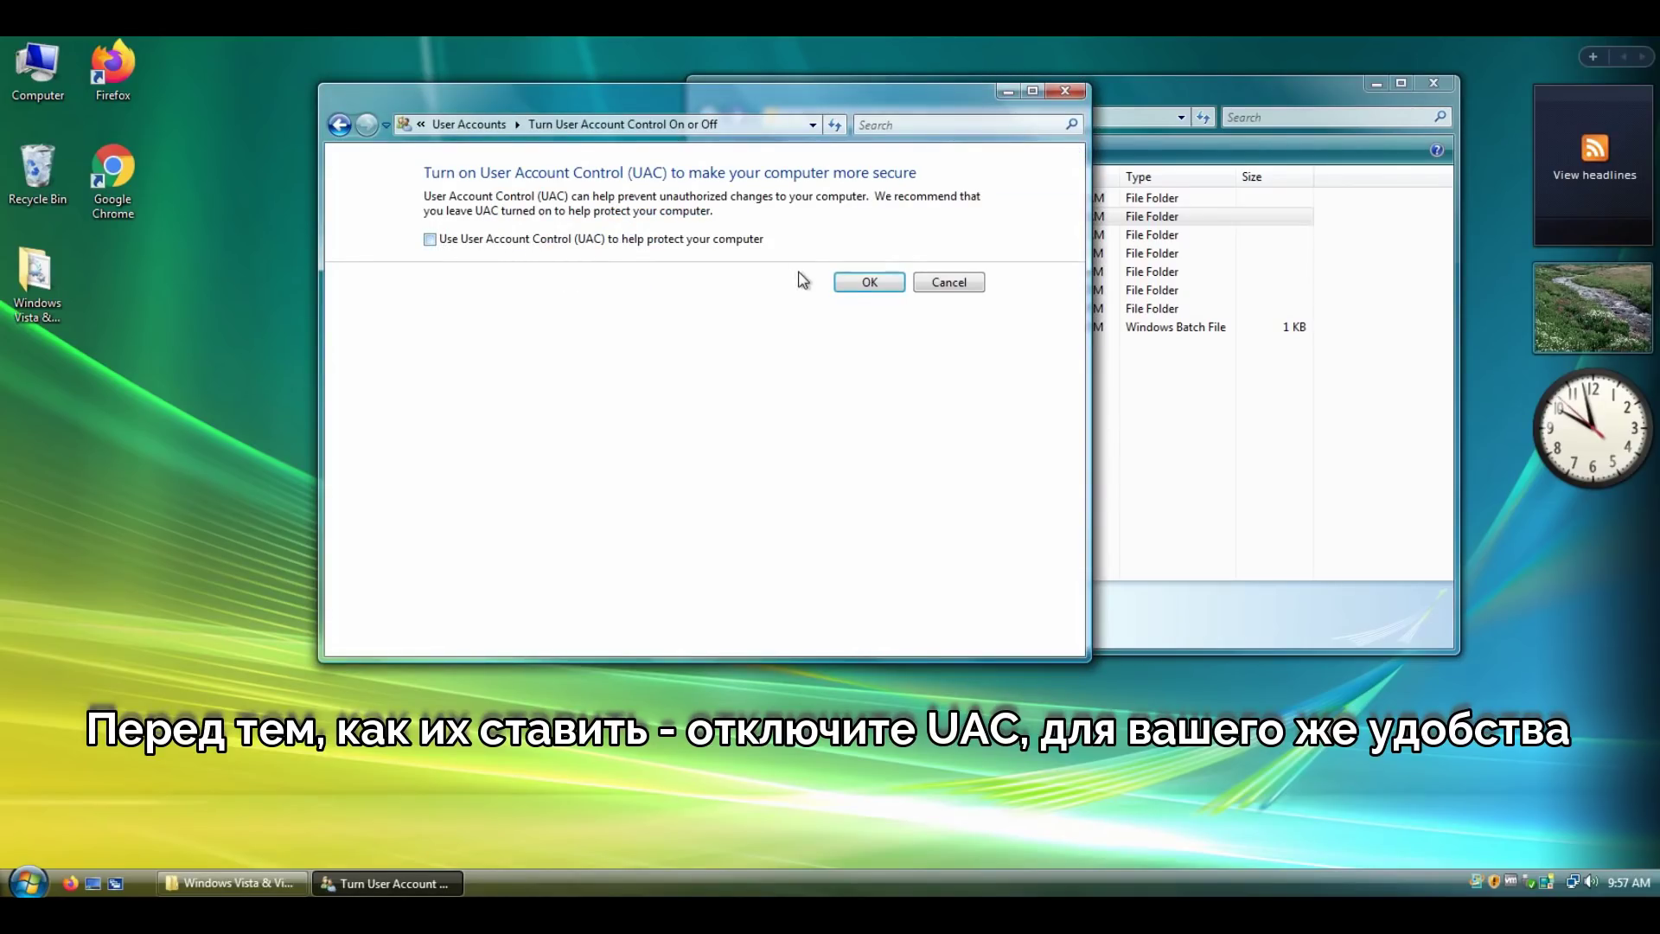
click(869, 282)
click(846, 486)
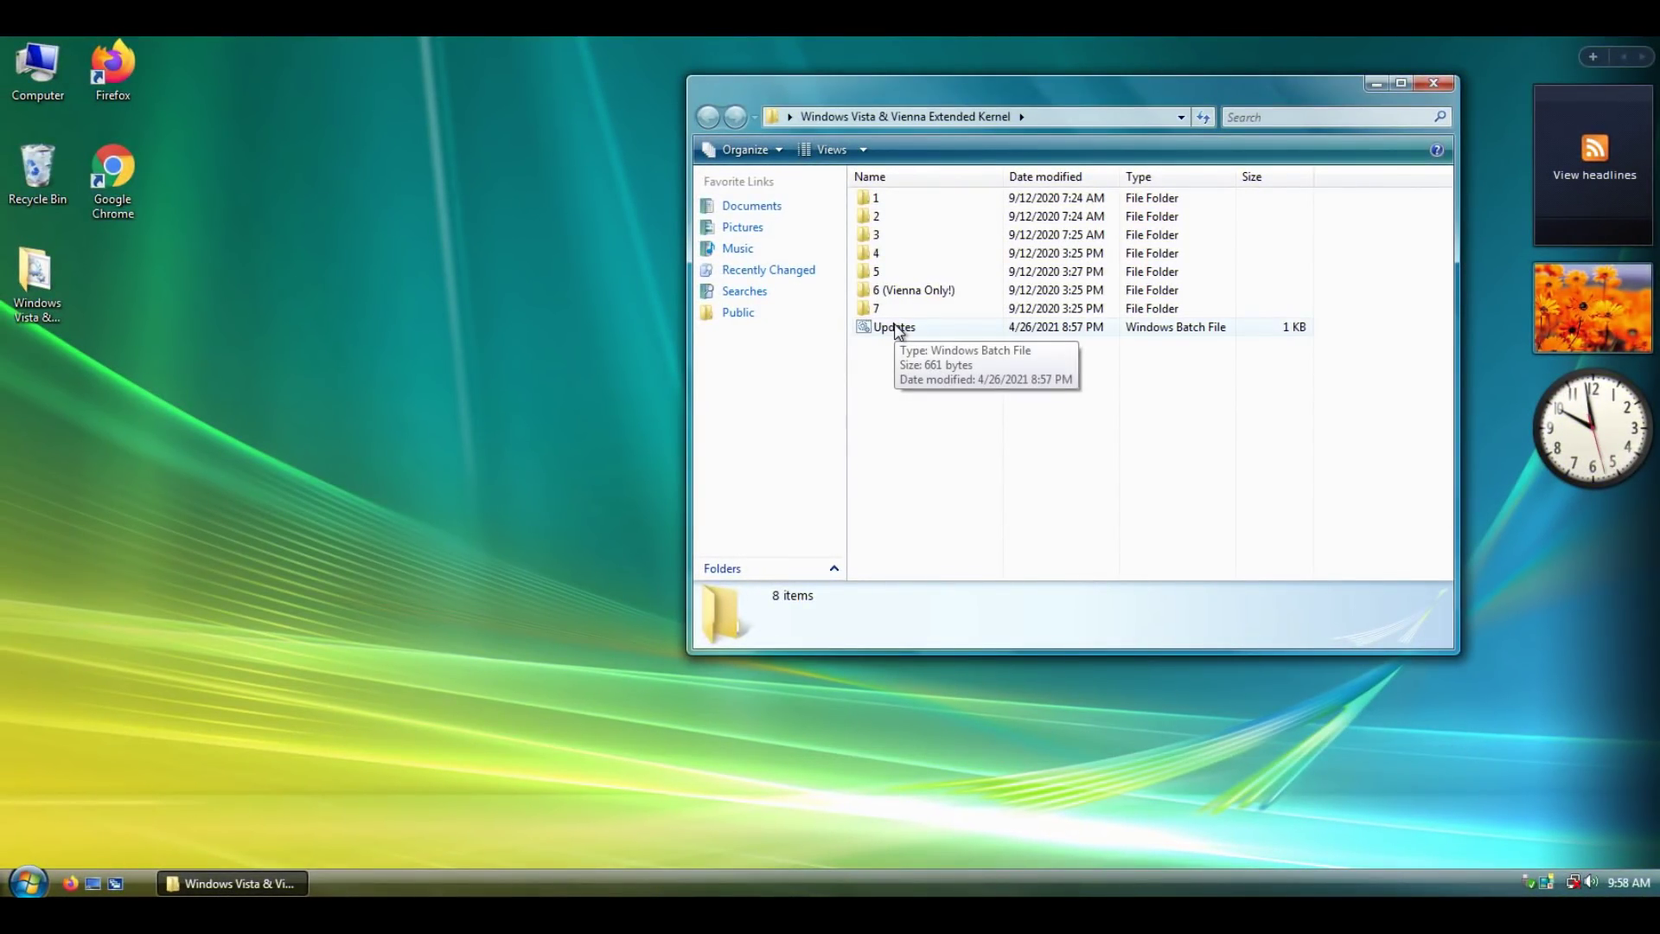
Install the updates with the Updates batch file in the Extended Kernel folder and restart the computer.
double_click(896, 329)
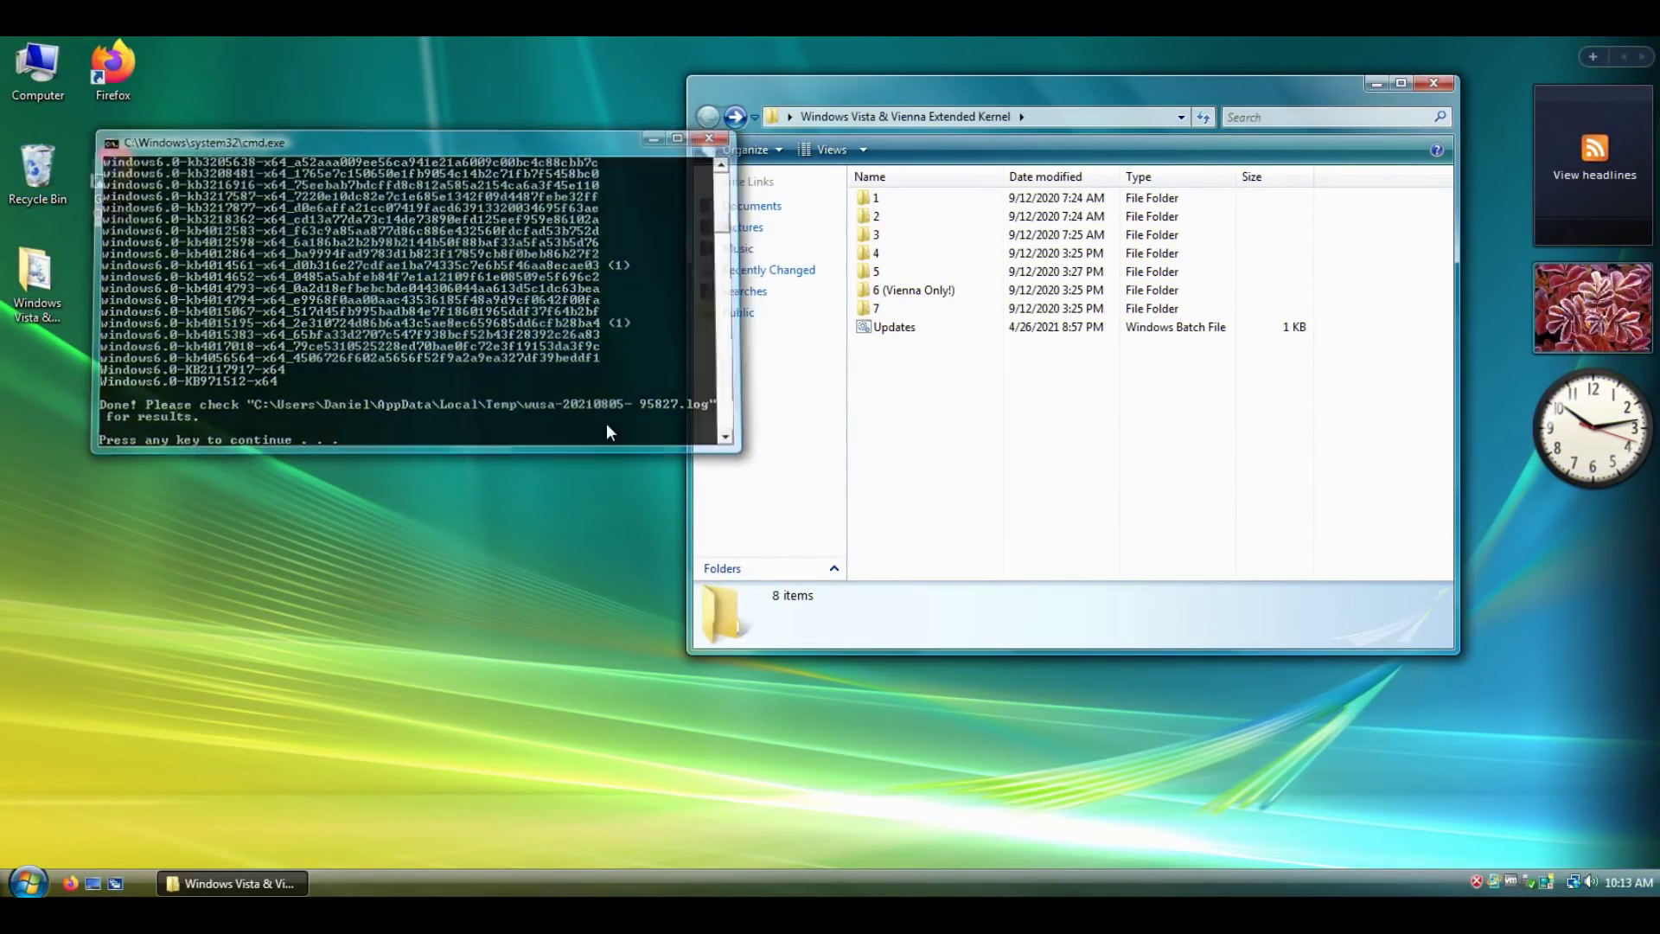
key(Return)
click(19, 881)
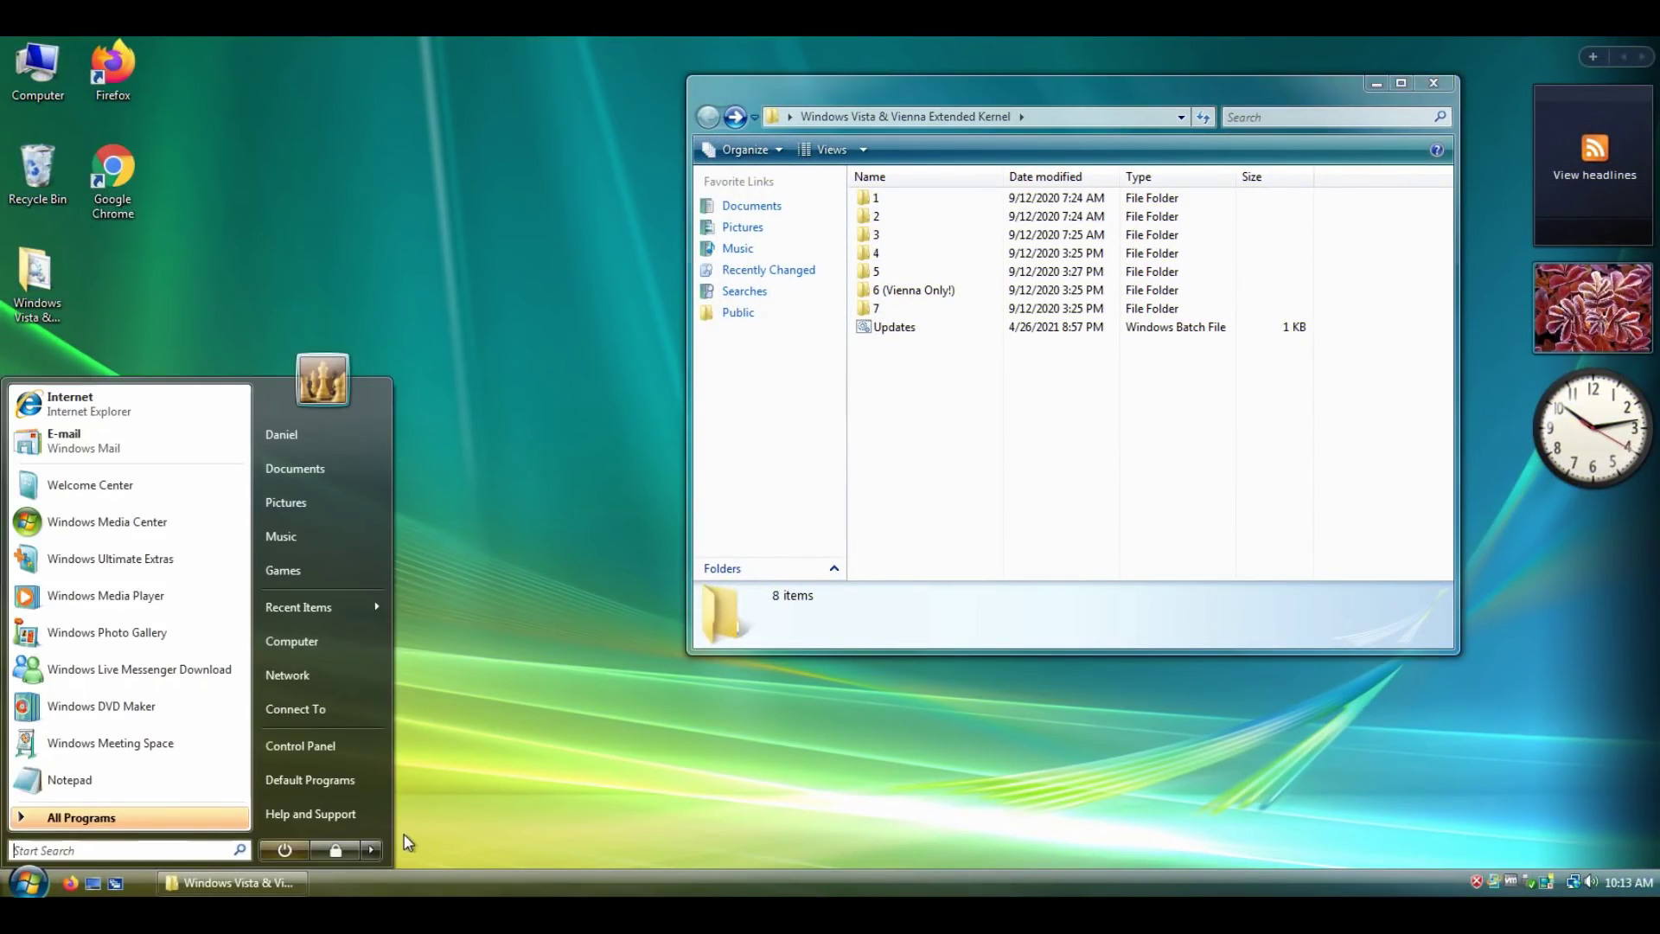
click(370, 850)
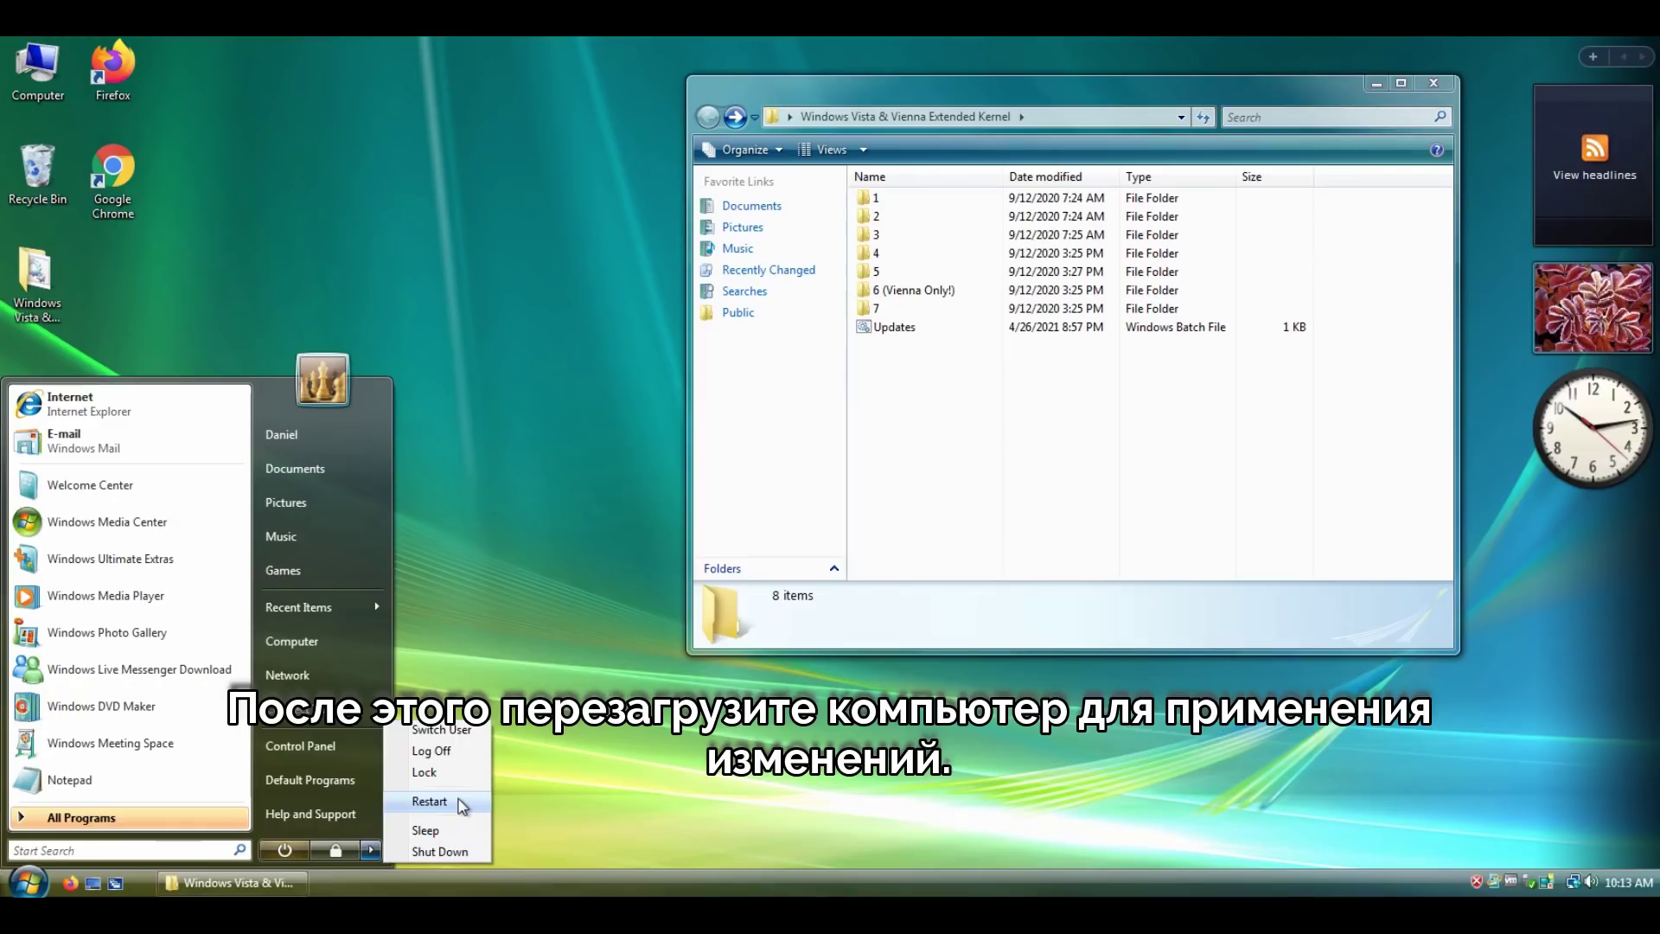
click(459, 802)
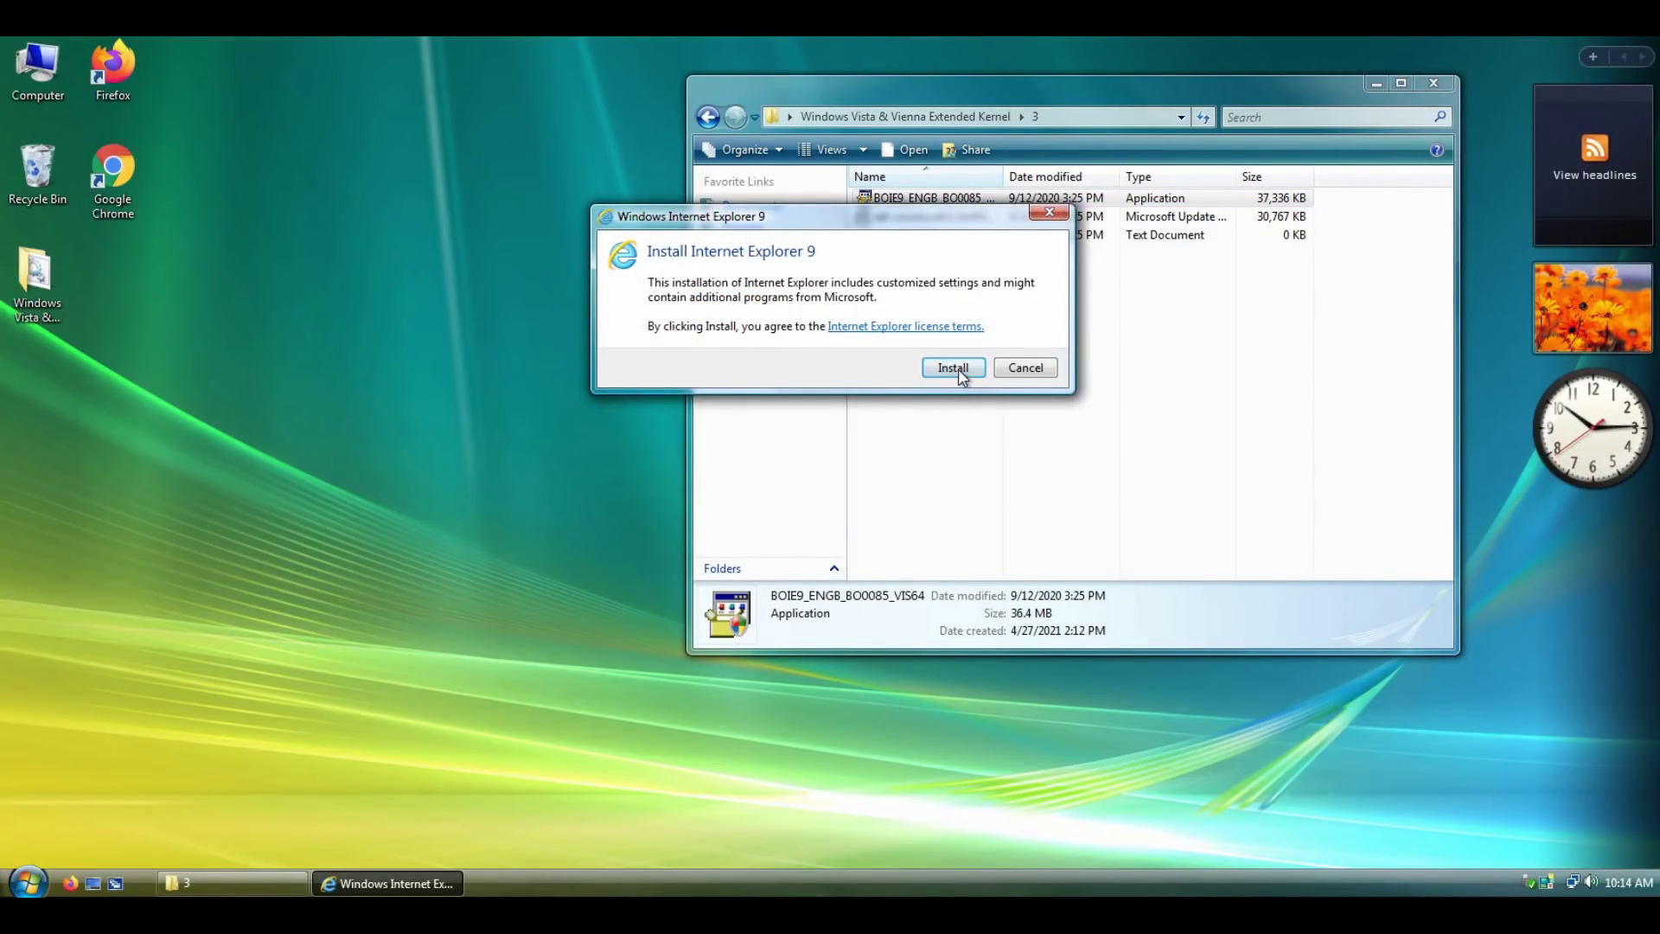
Install Internet Explorer 9 from folder 3 and restart the computer right away.
click(959, 372)
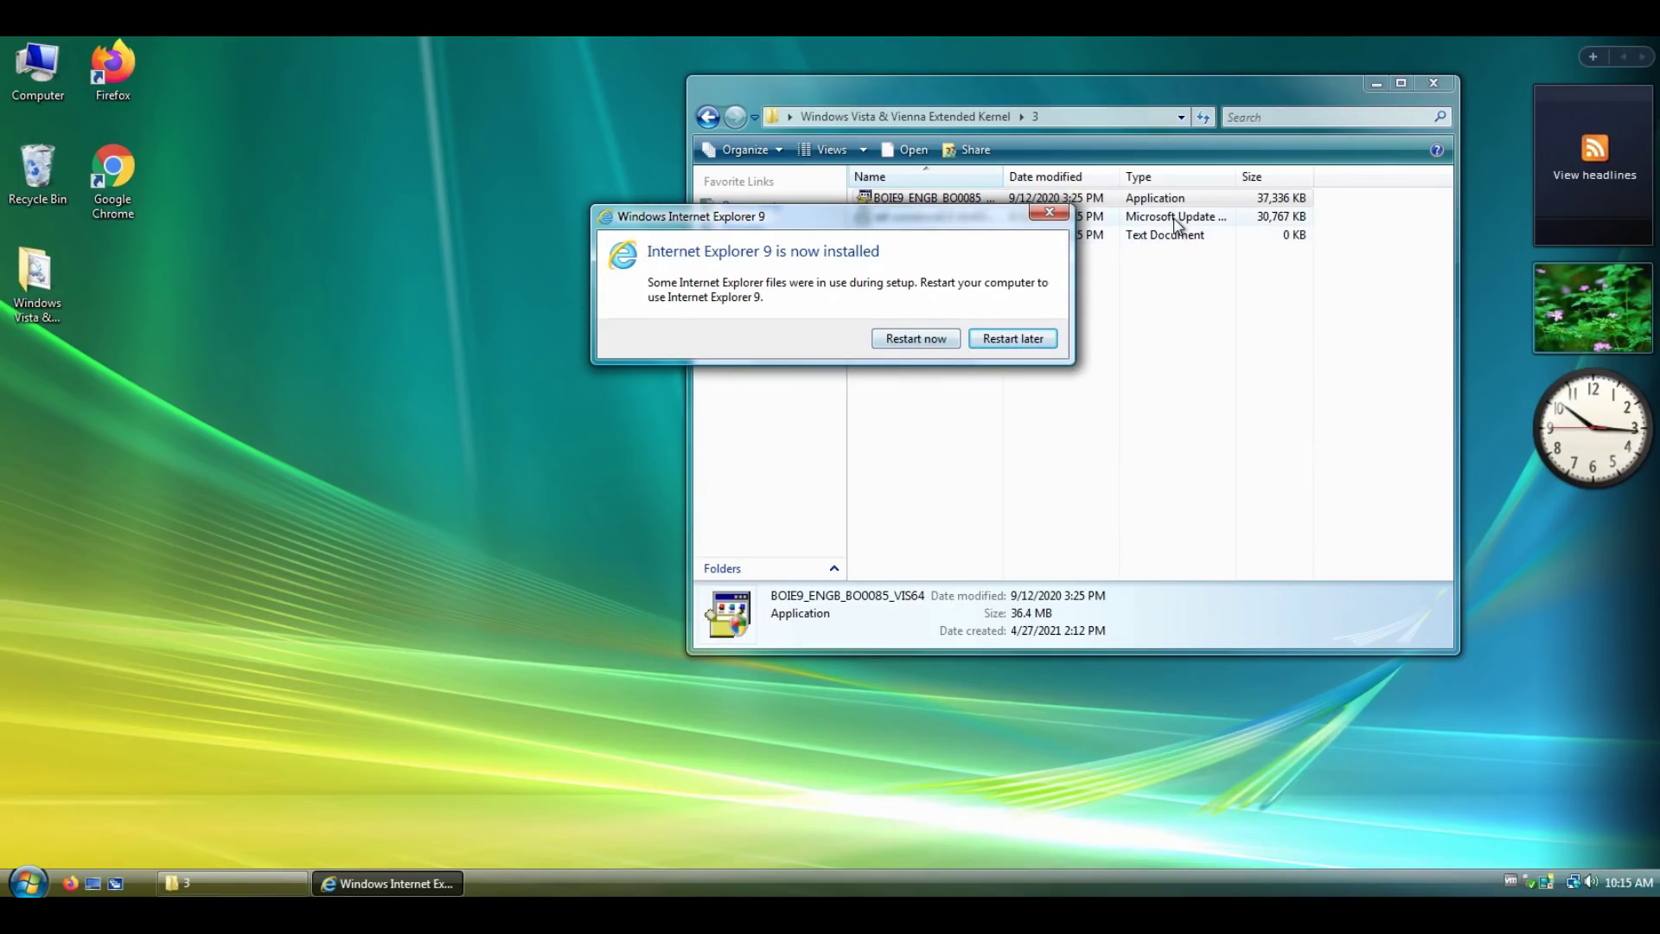
click(931, 341)
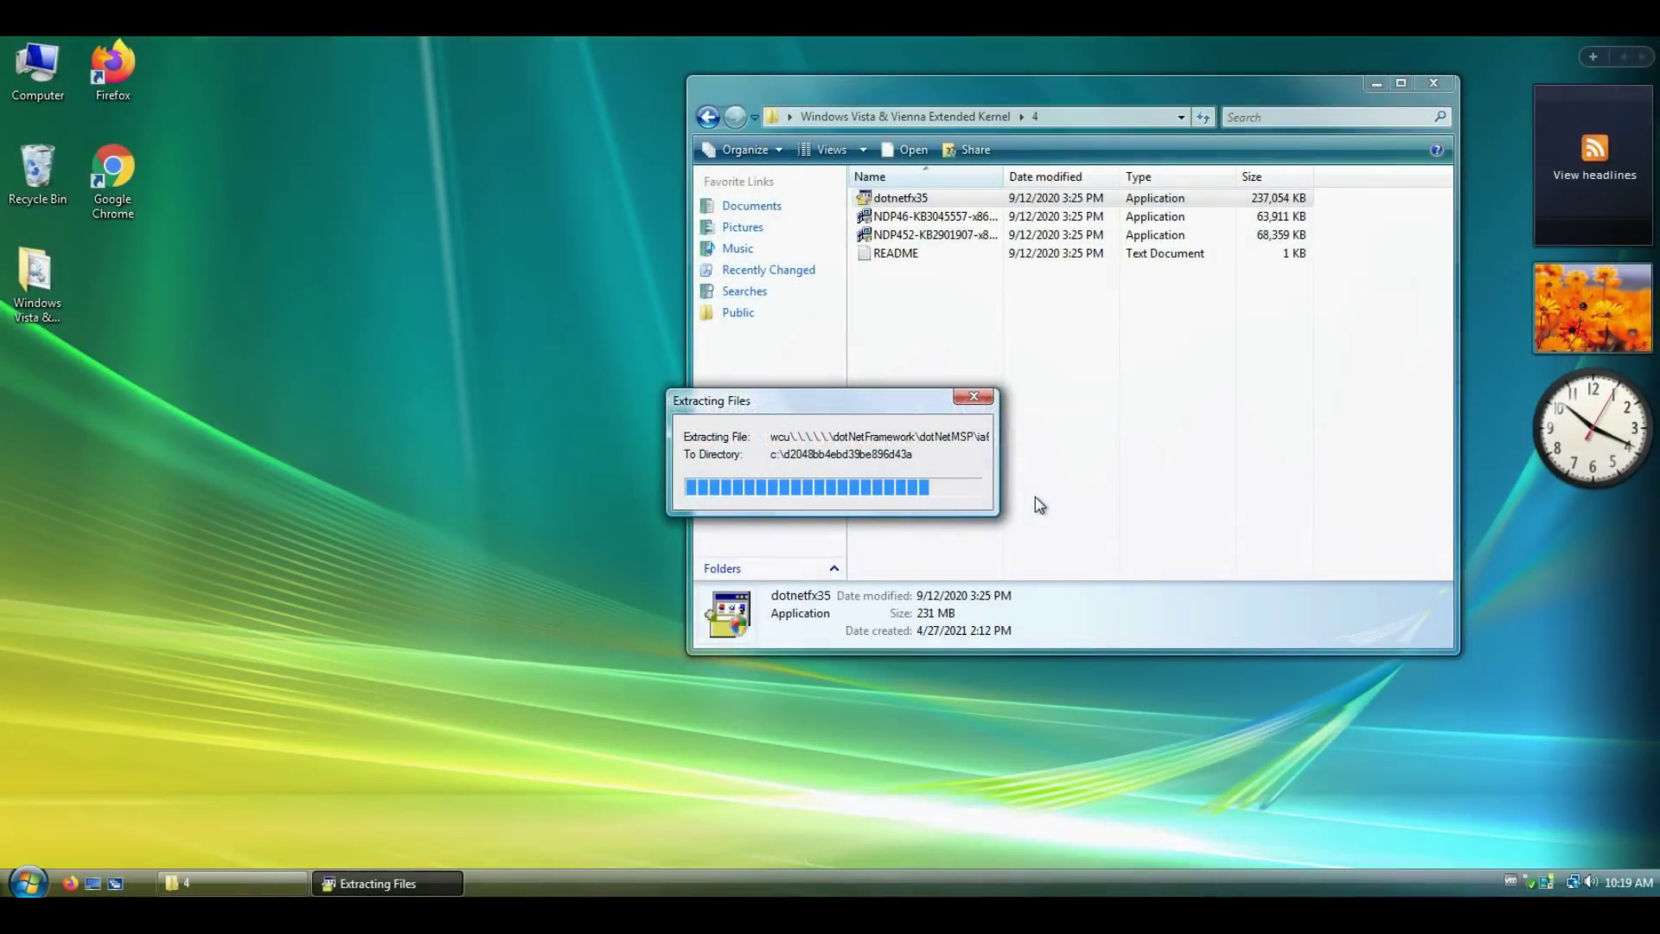
Install .NET Framework 3.5 SP1 and .NET Framework 4.5.2 from folder 4, accepting the license terms.
double_click(50, 91)
click(1010, 147)
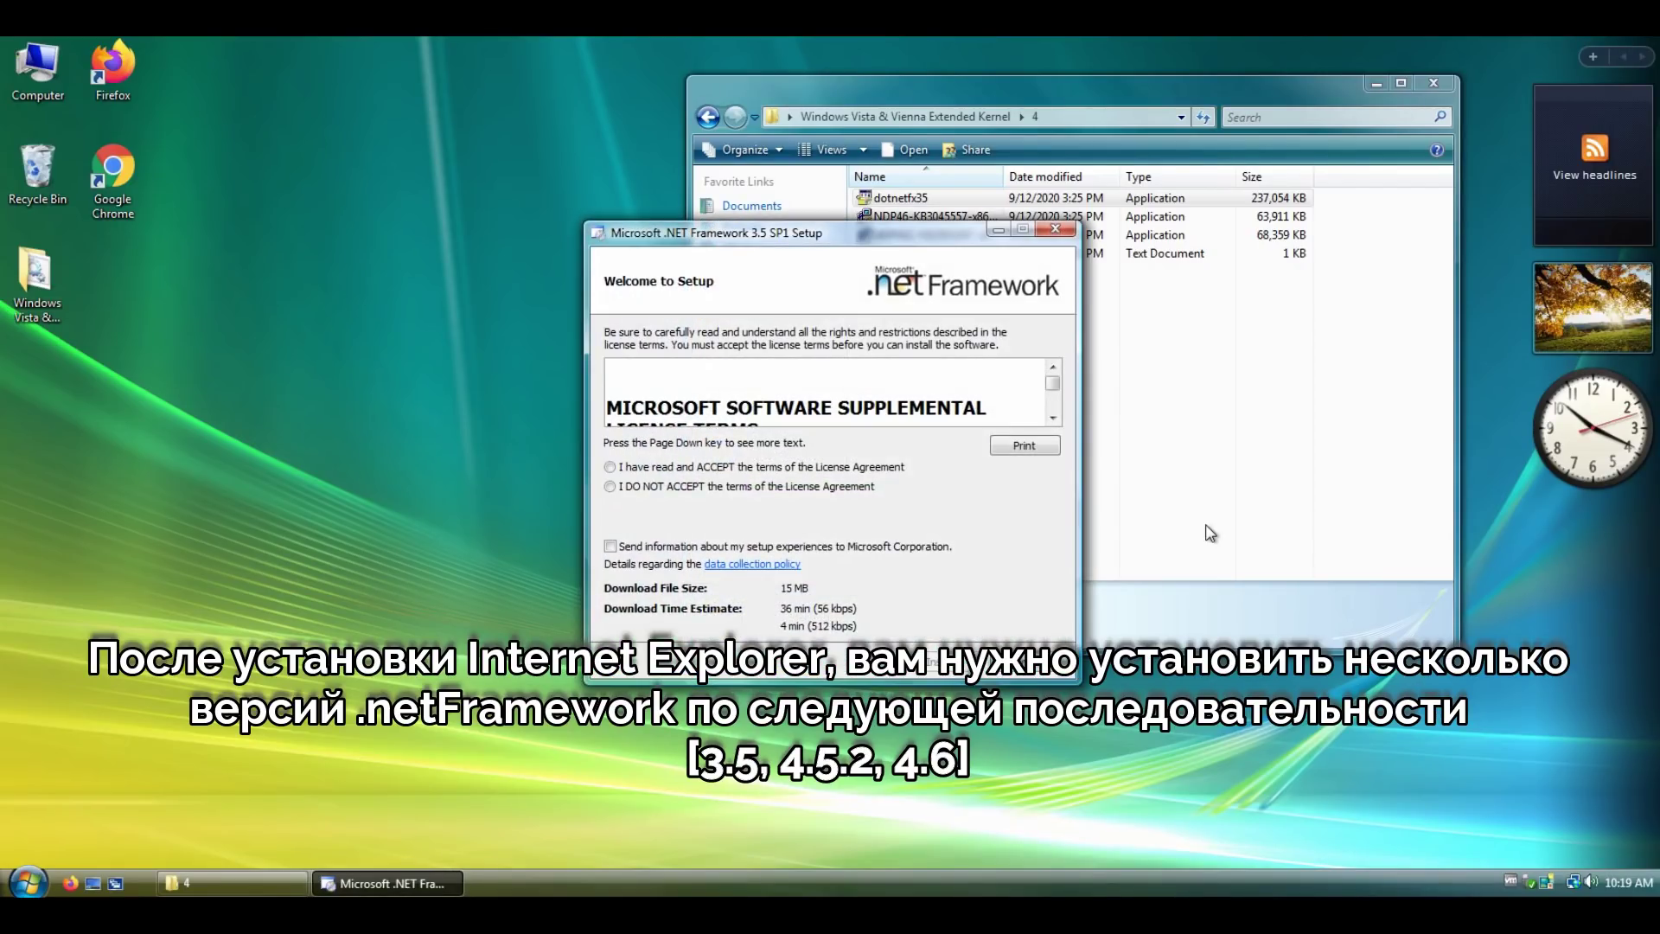
click(954, 643)
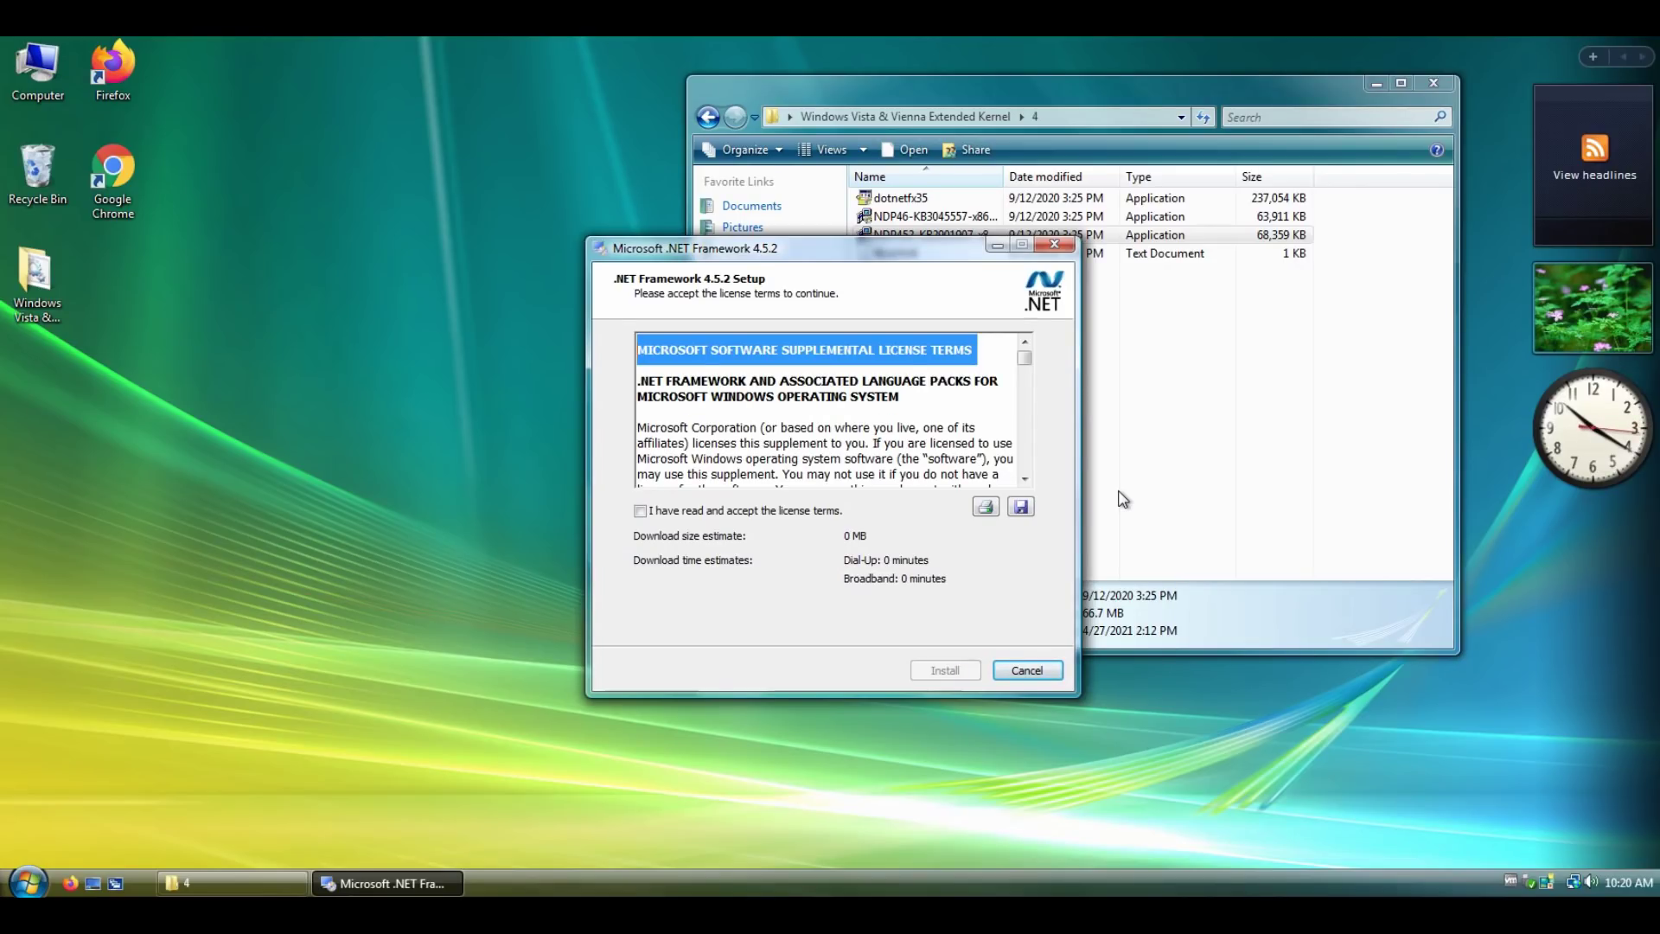
click(640, 510)
click(945, 670)
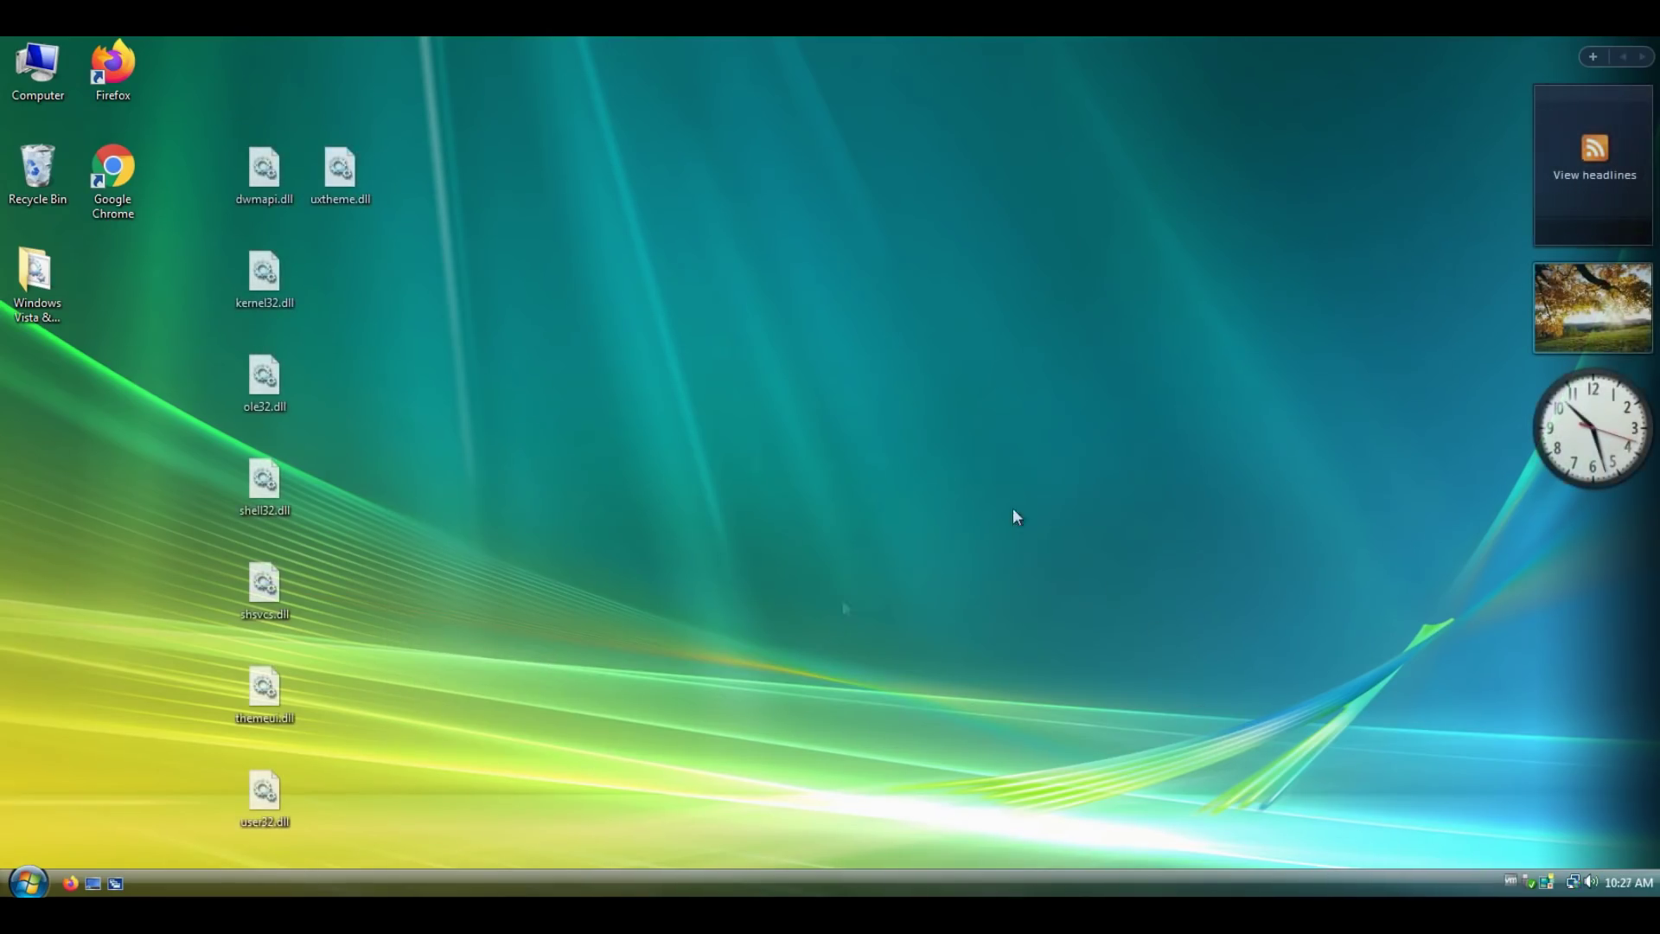
Restart the computer to boot from the Windows Vista installation disc.
click(979, 210)
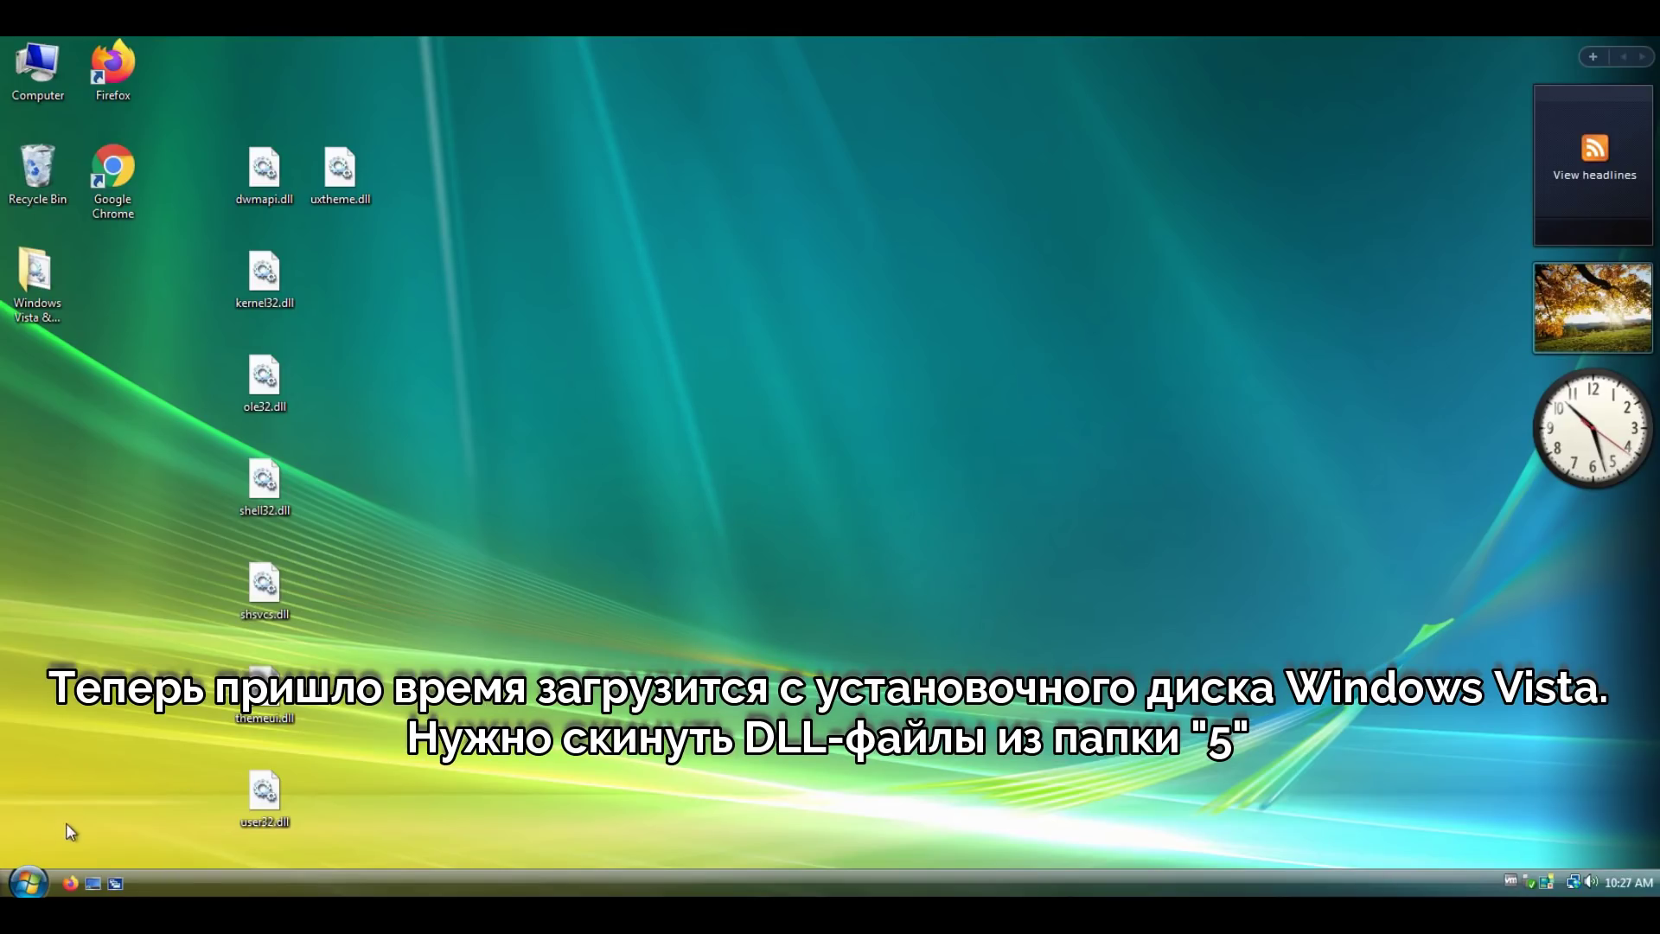
click(29, 882)
click(371, 847)
click(429, 802)
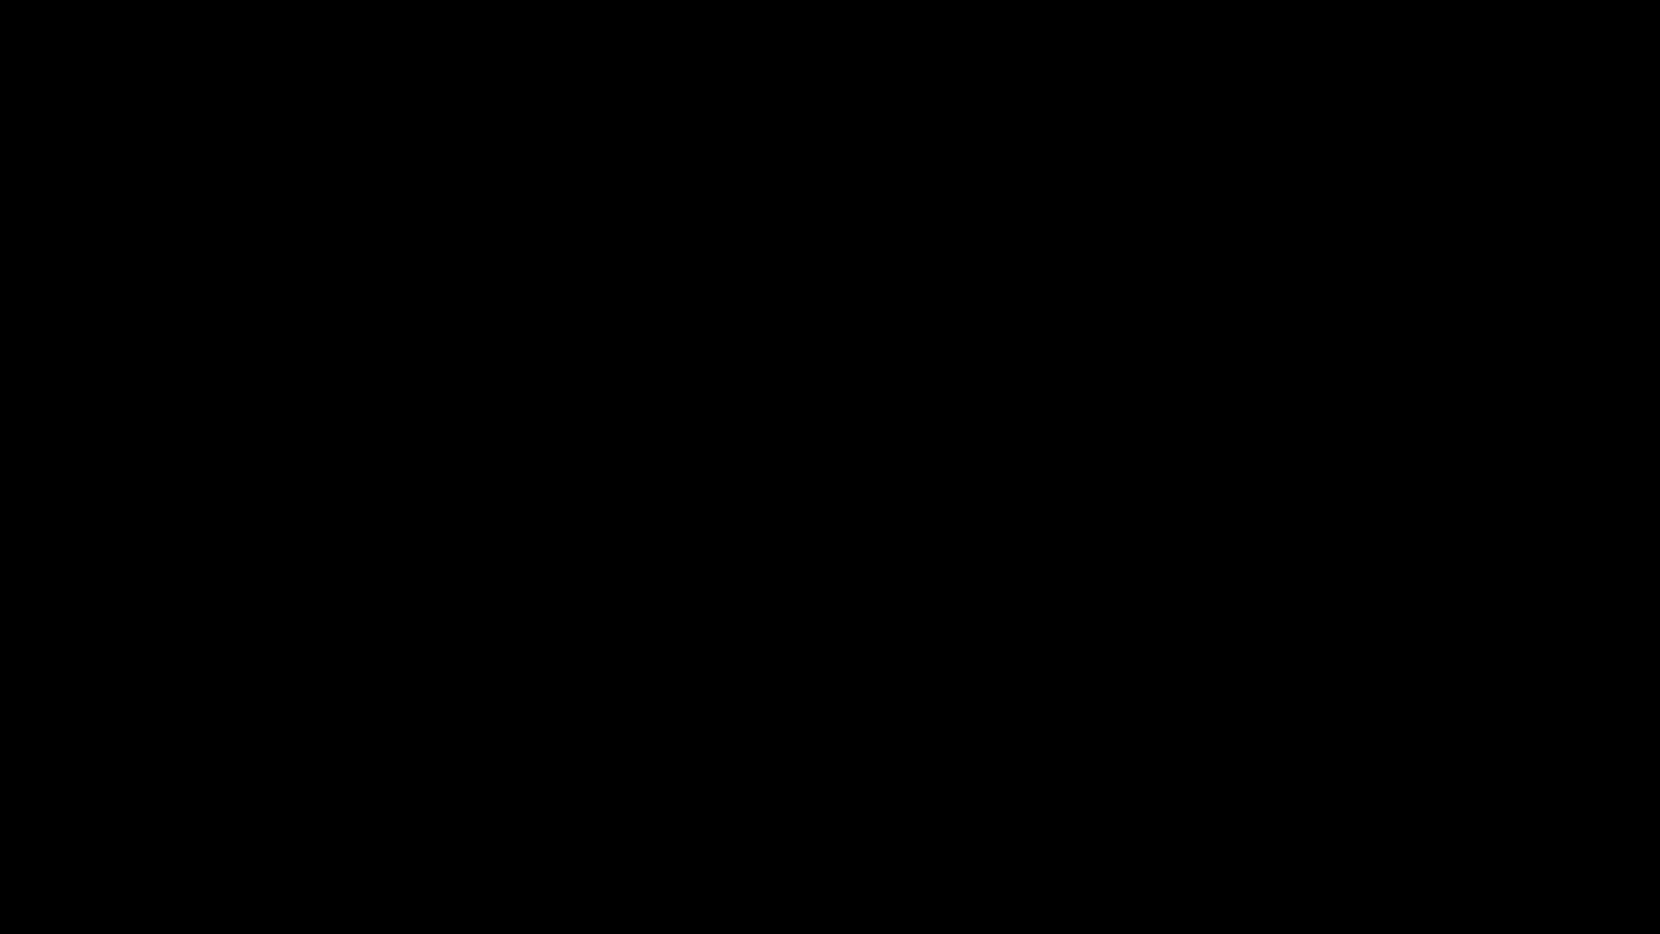
In the installation environment's command prompt, switch to the C: drive and change to the users directory.
key(Return)
key(Return)
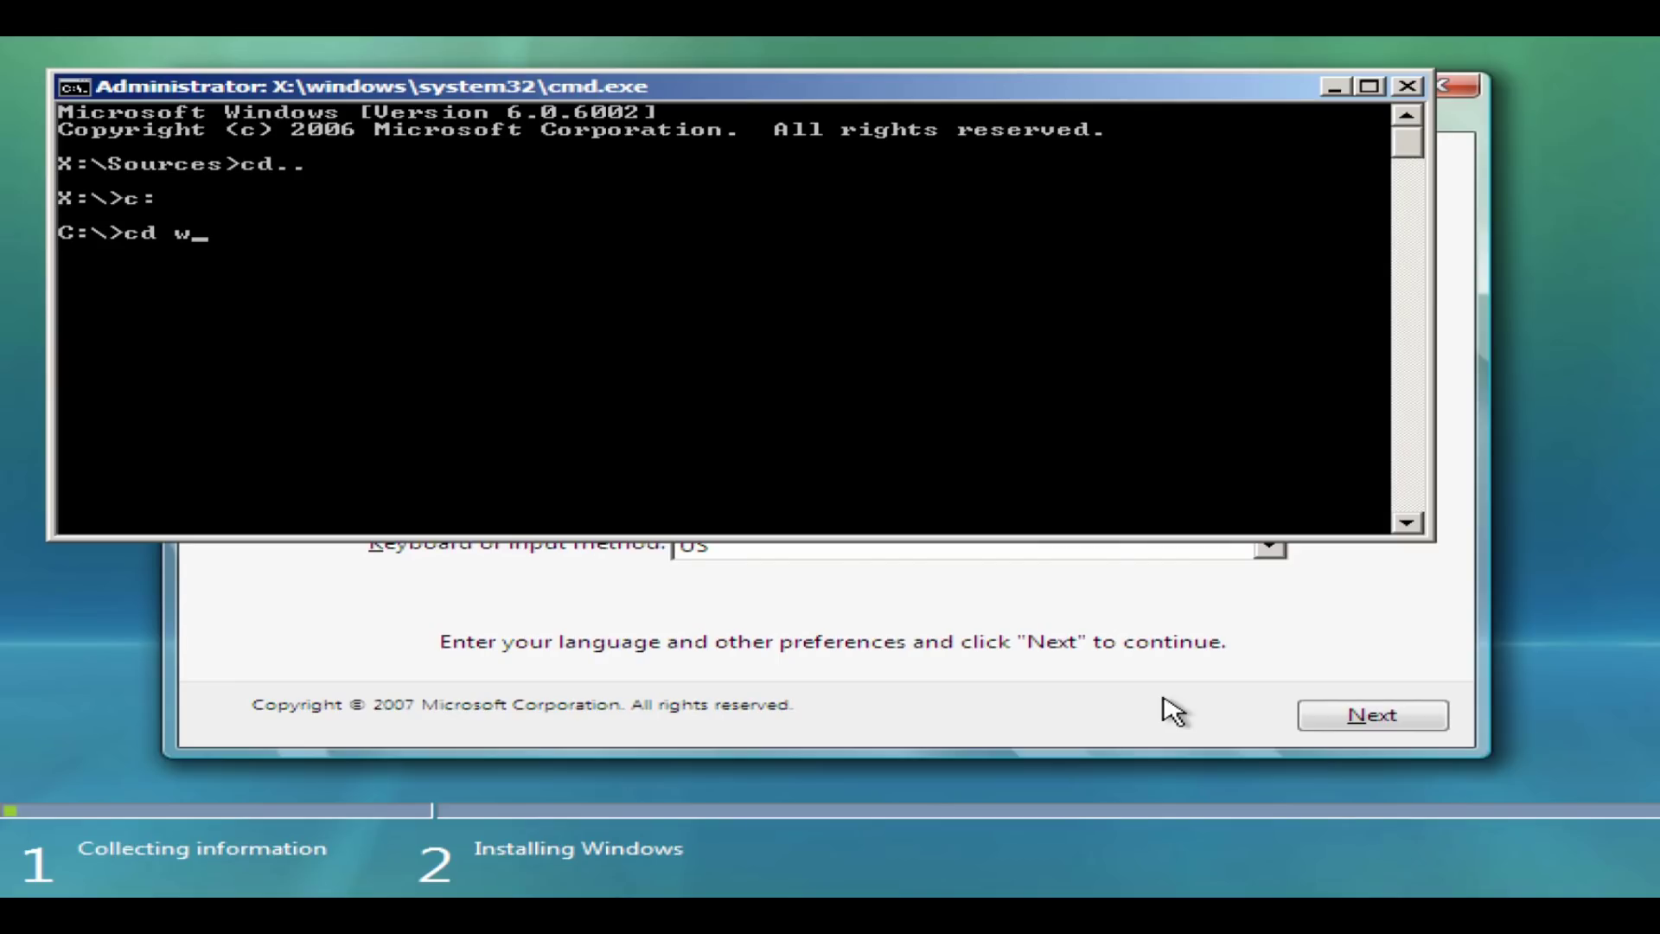
text(rs)
key(Return)
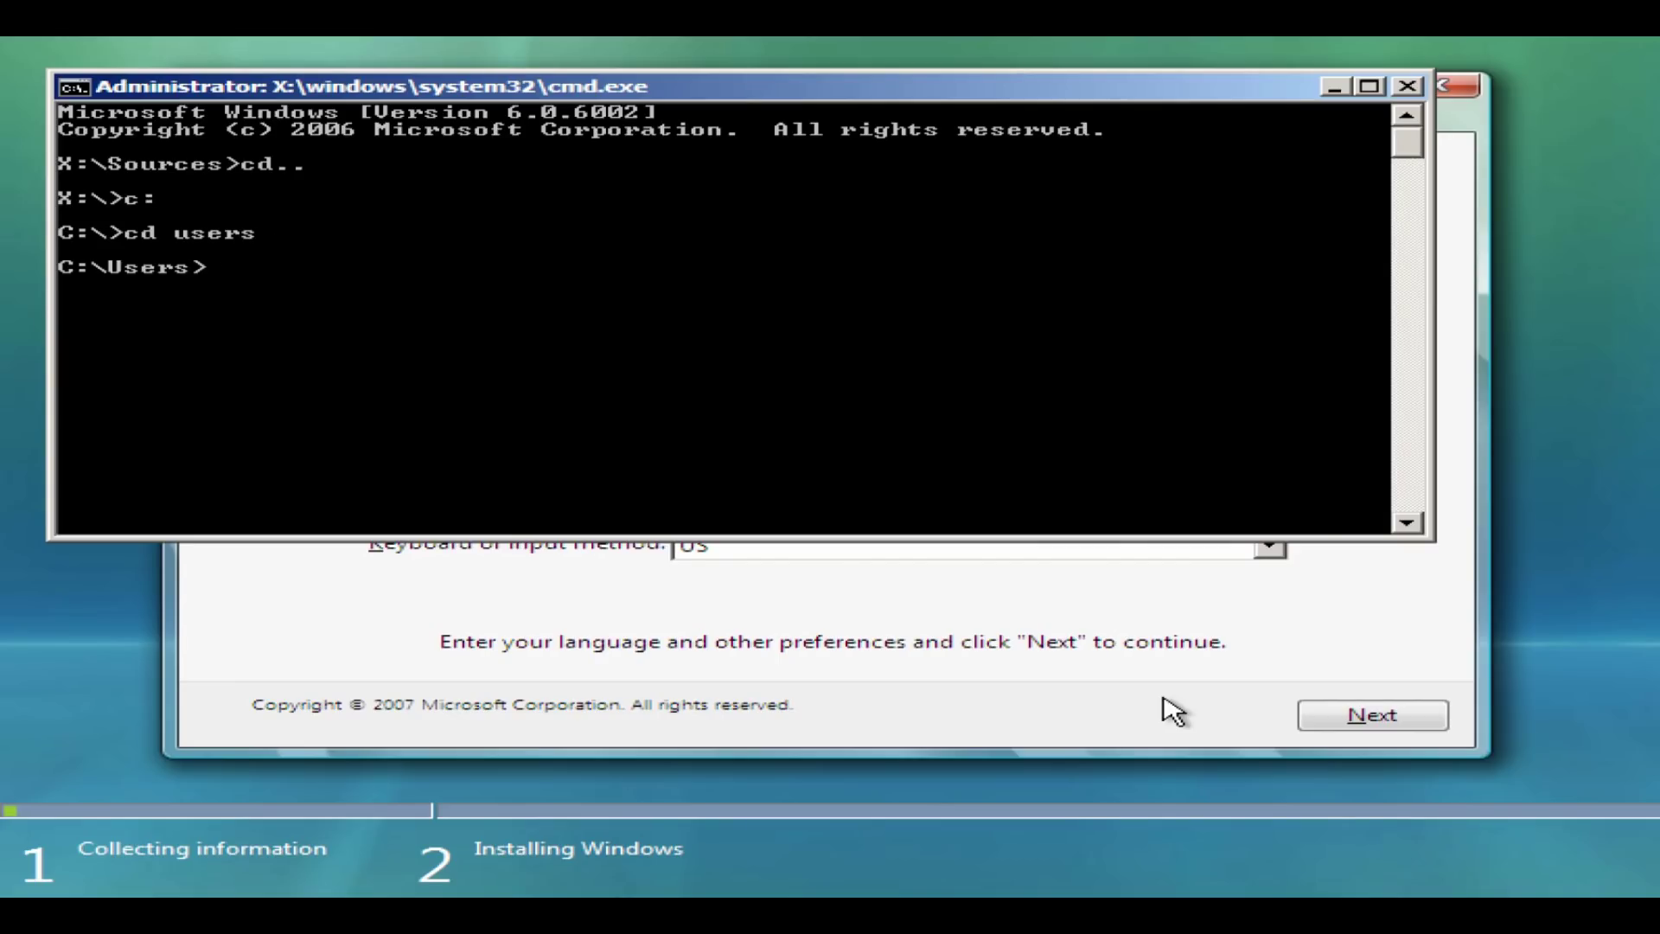
Change from the users directory into the user's profile folder in the command prompt.
text(cd Daniel)
key(Return)
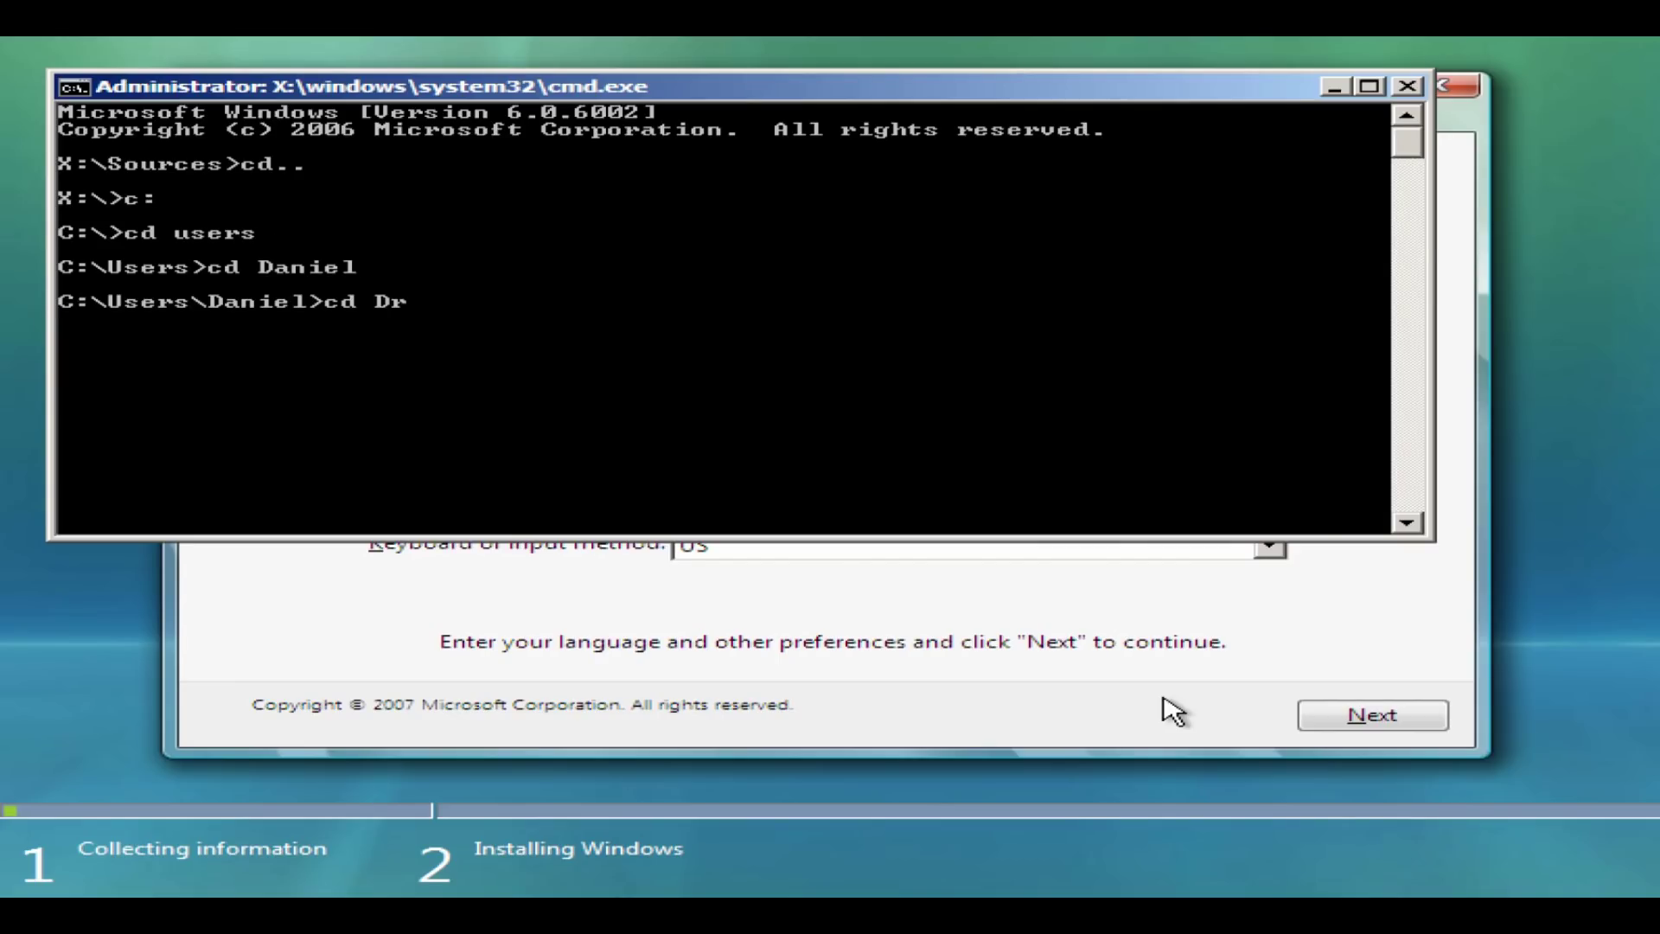
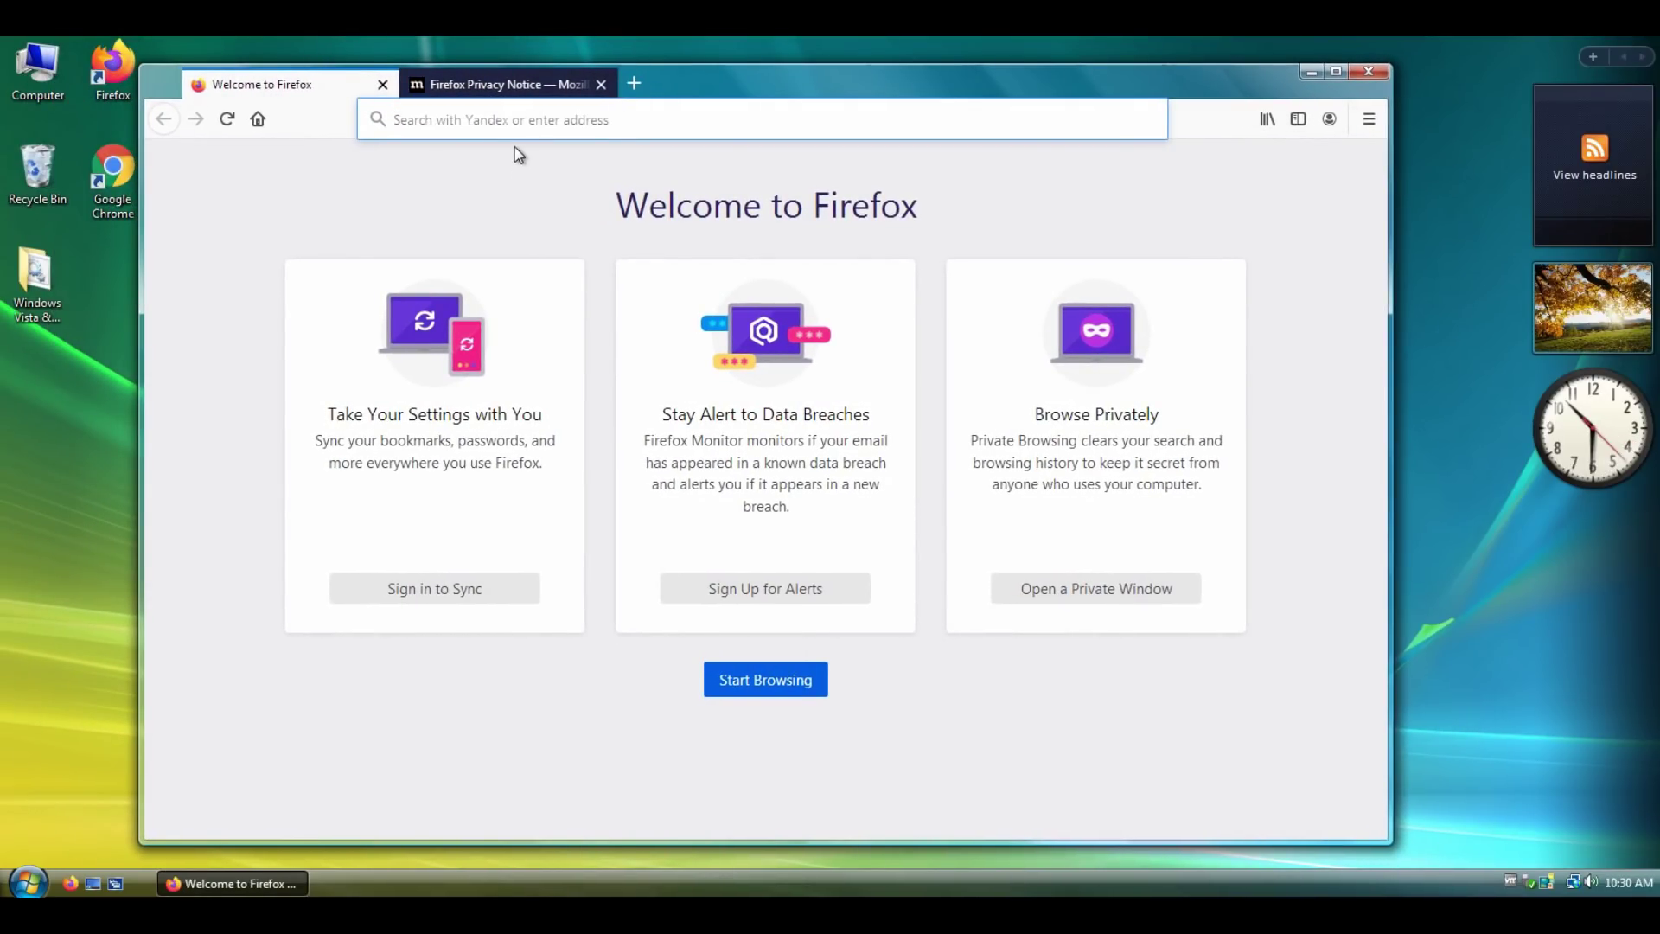
Close the Firefox Privacy Notice tab and check the browser's version information in About Firefox.
click(601, 84)
click(1369, 119)
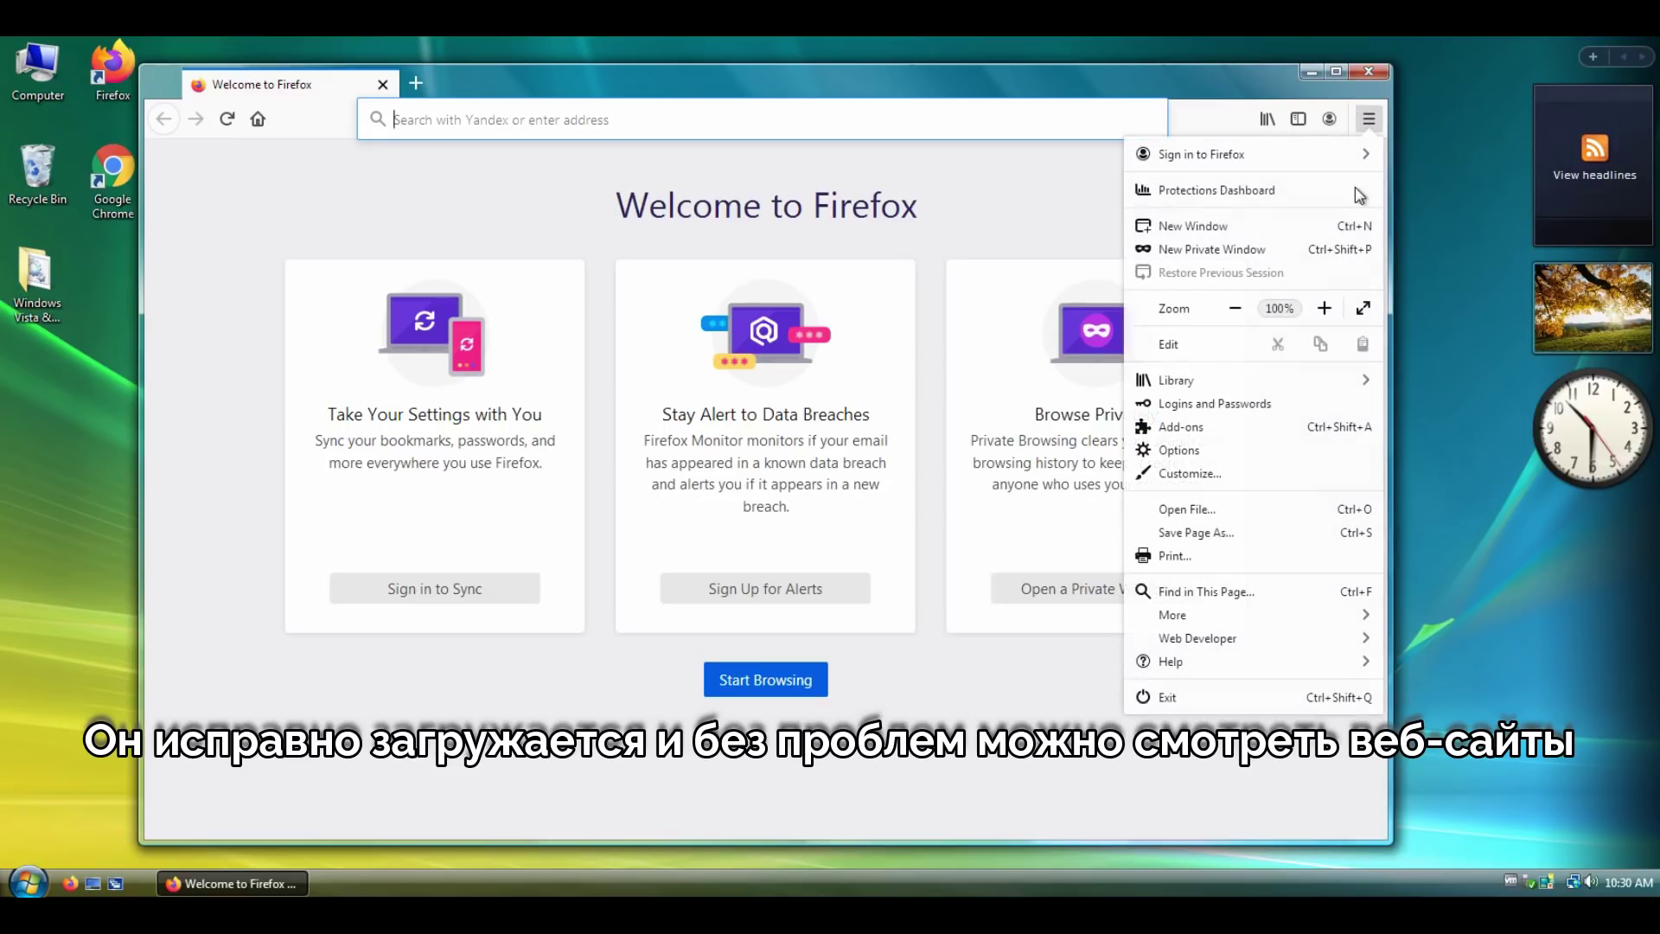
click(1212, 658)
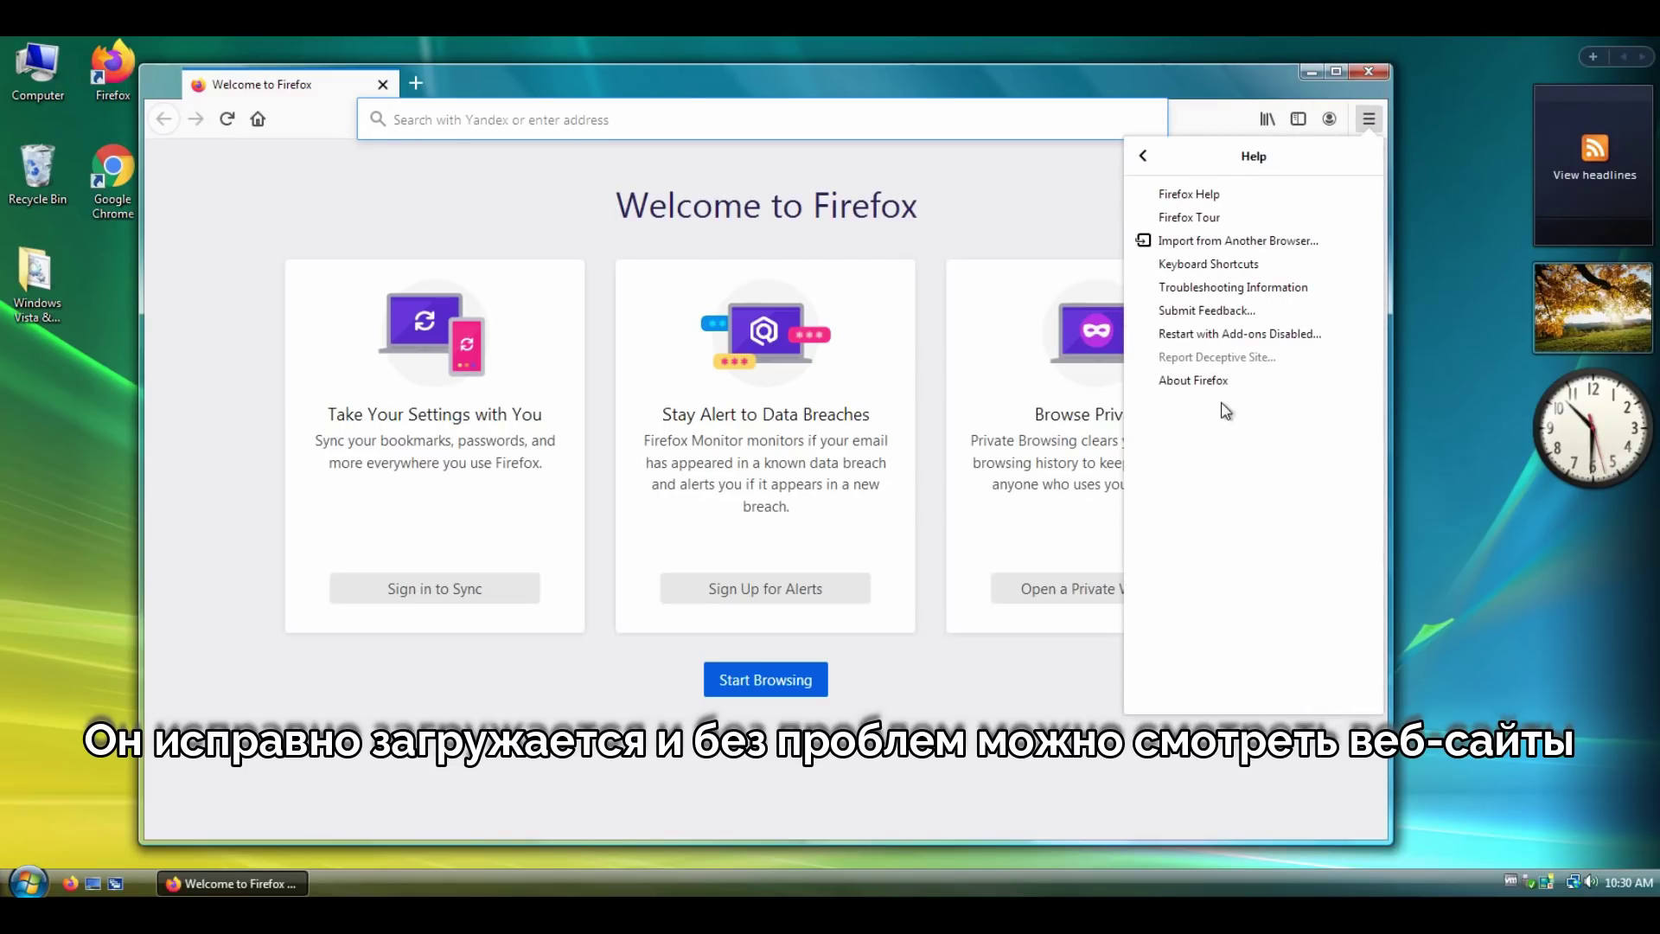
click(1211, 382)
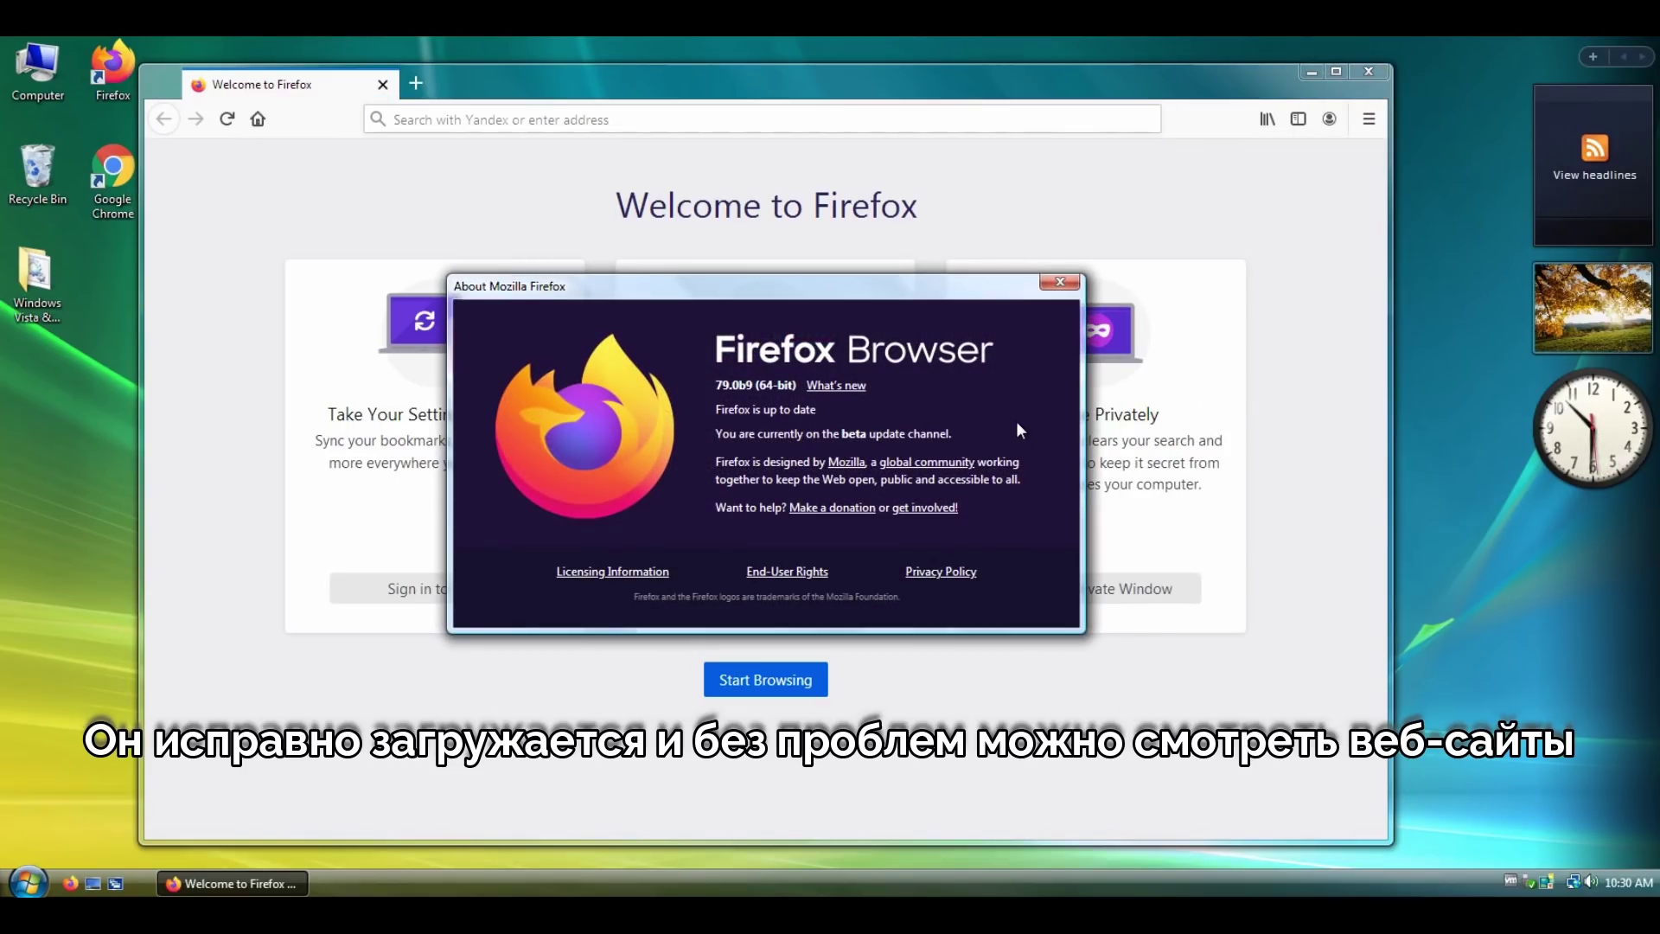
click(1060, 282)
Open google.ru in Firefox and switch the page's language to Russian.
click(667, 128)
text(goog)
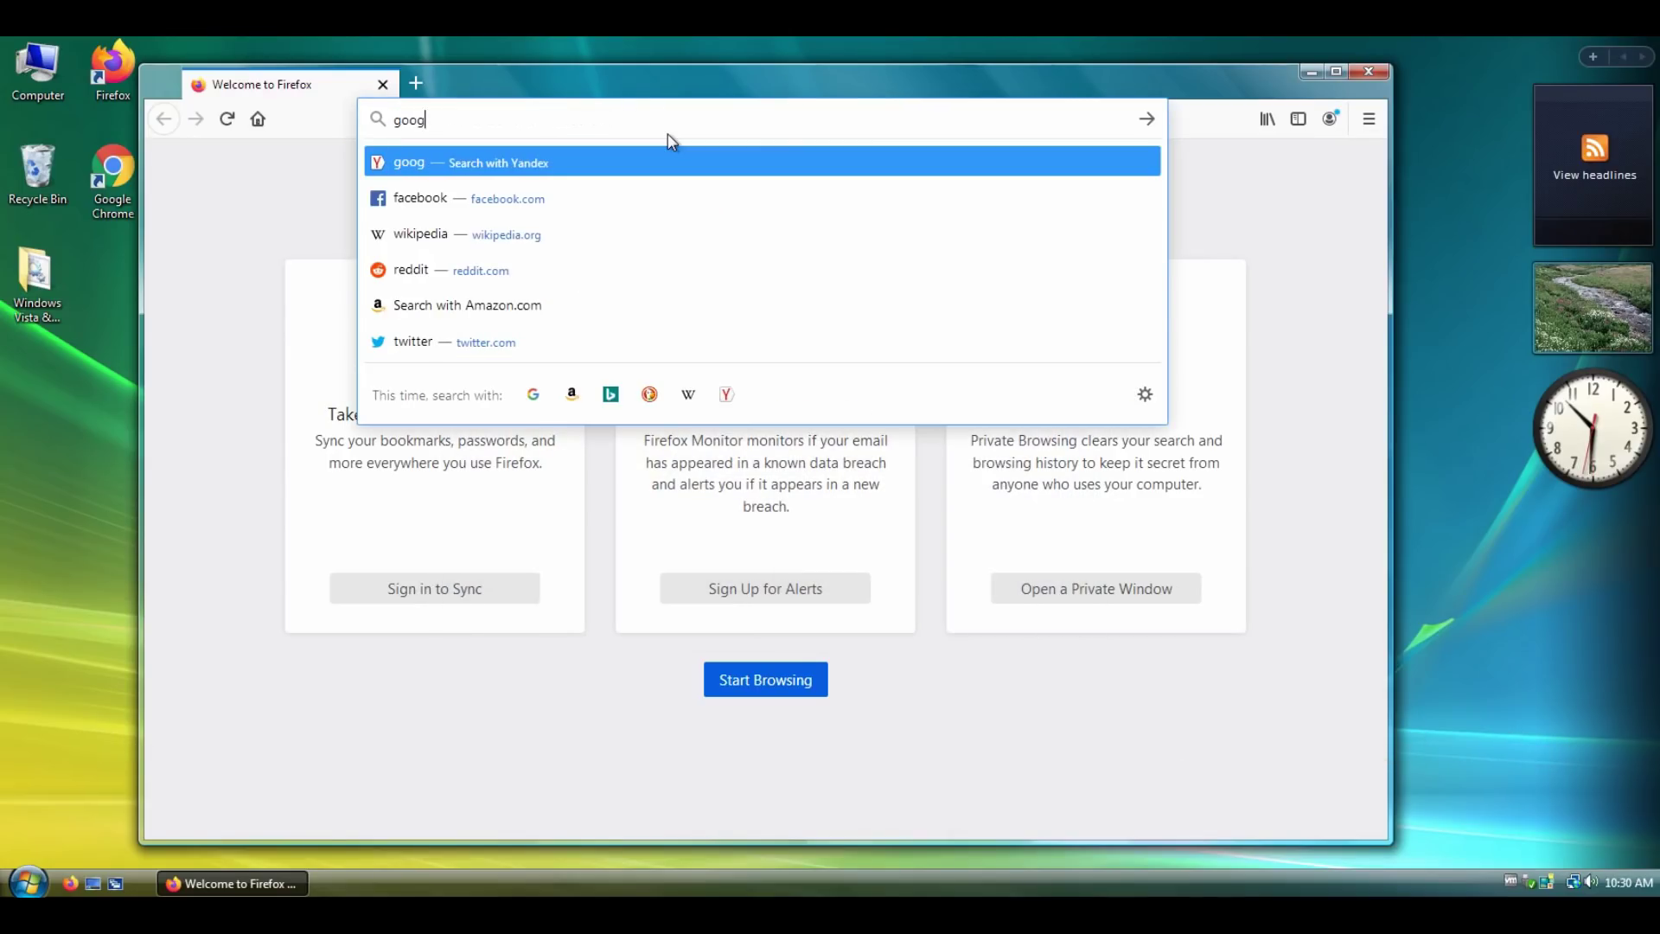
text(le.ru)
key(Return)
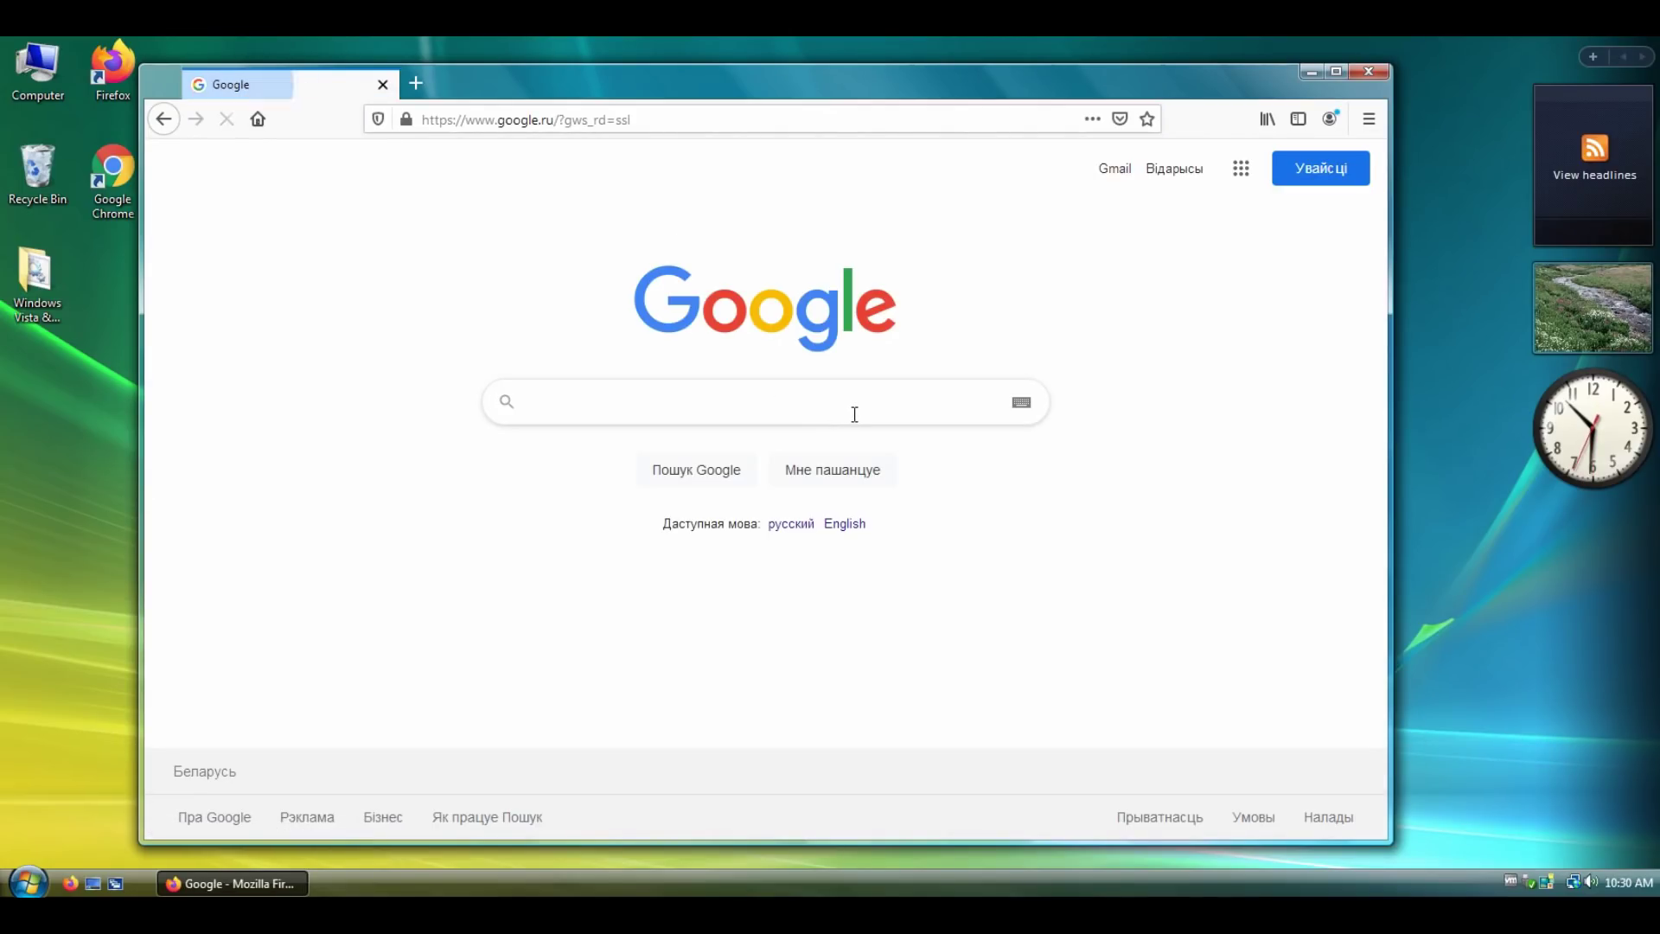
click(793, 524)
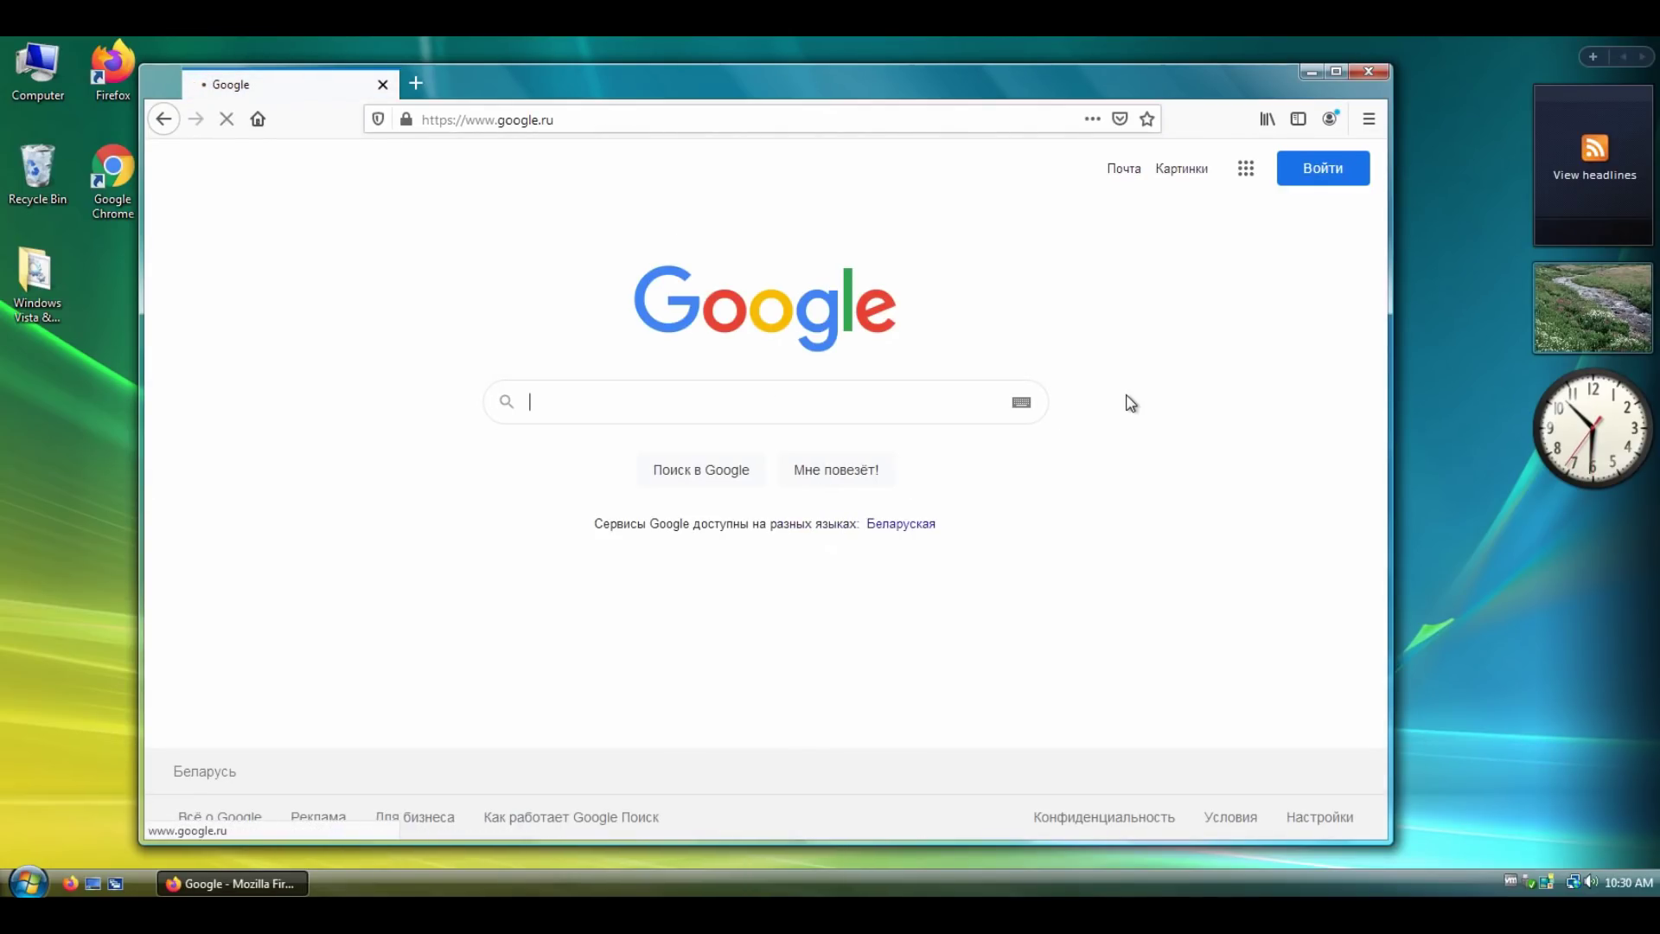
Search Google for the channel author's name, open their YouTube channel and close the search results tab.
click(845, 396)
text(daniel myslivets)
key(Return)
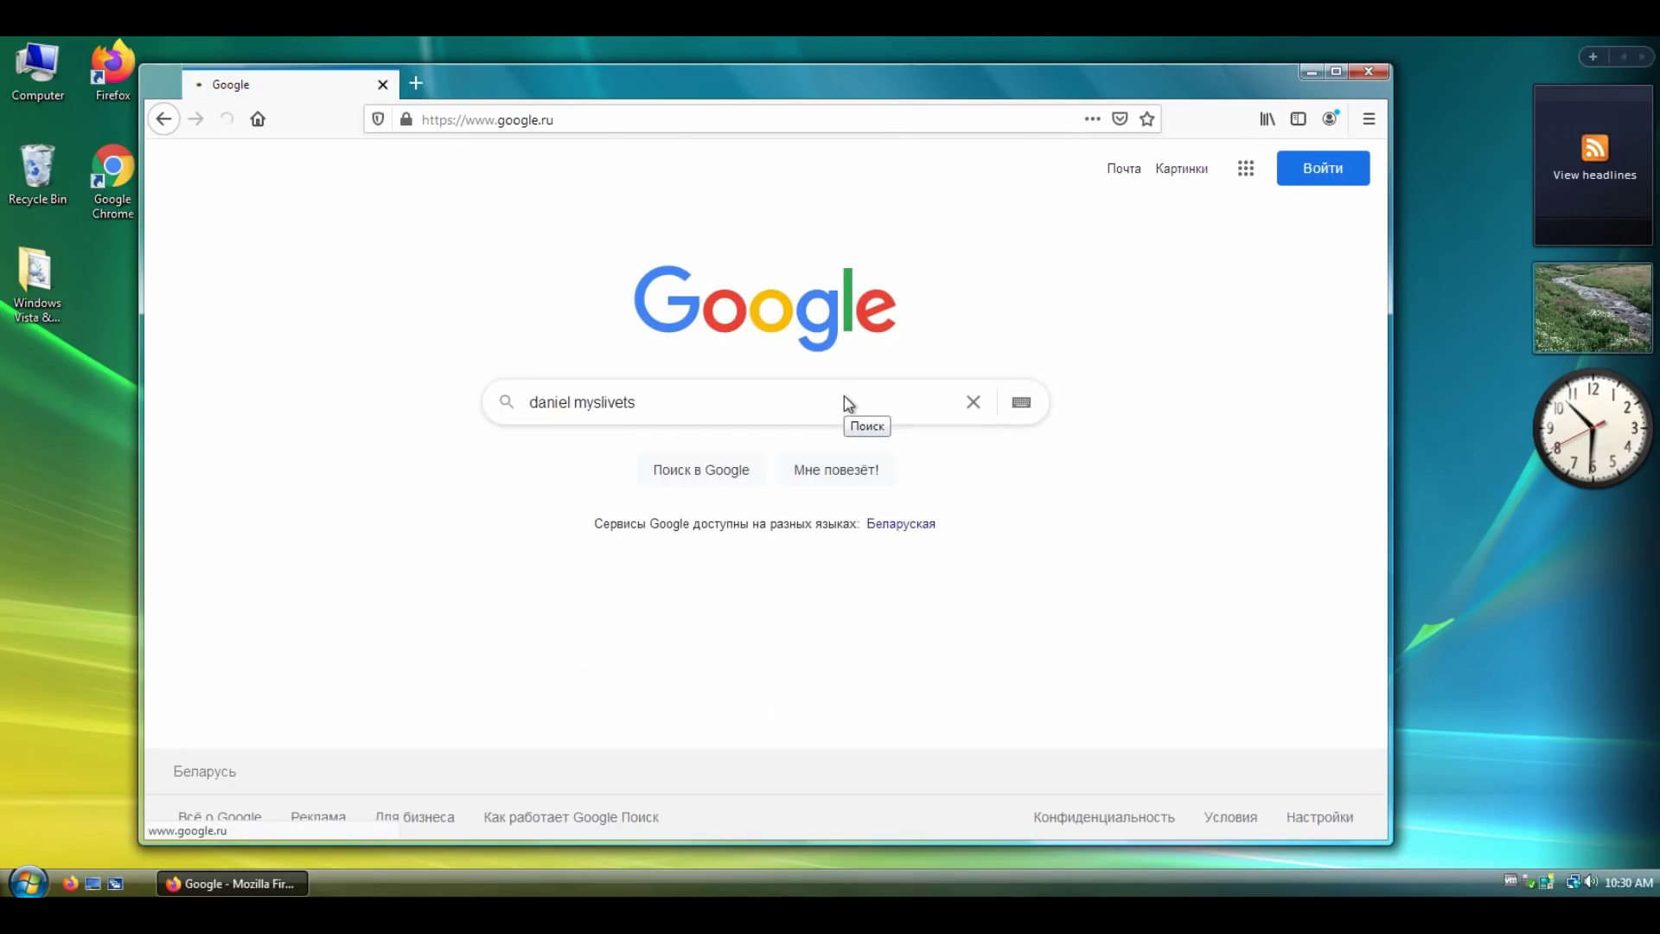
click(391, 355)
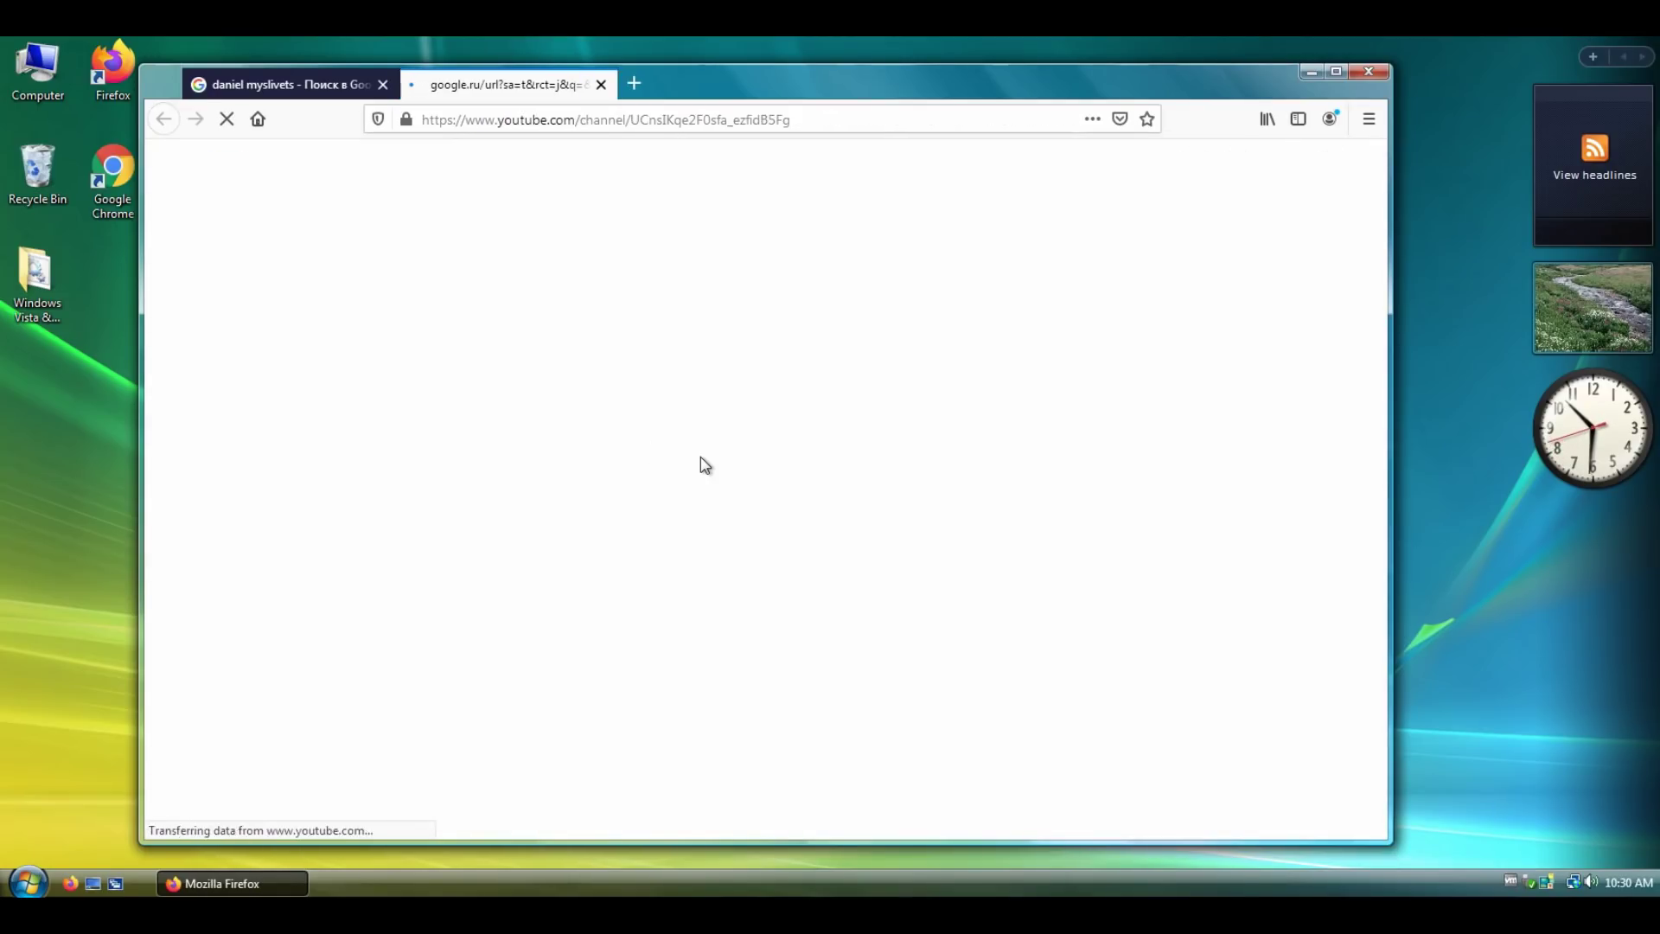
click(383, 85)
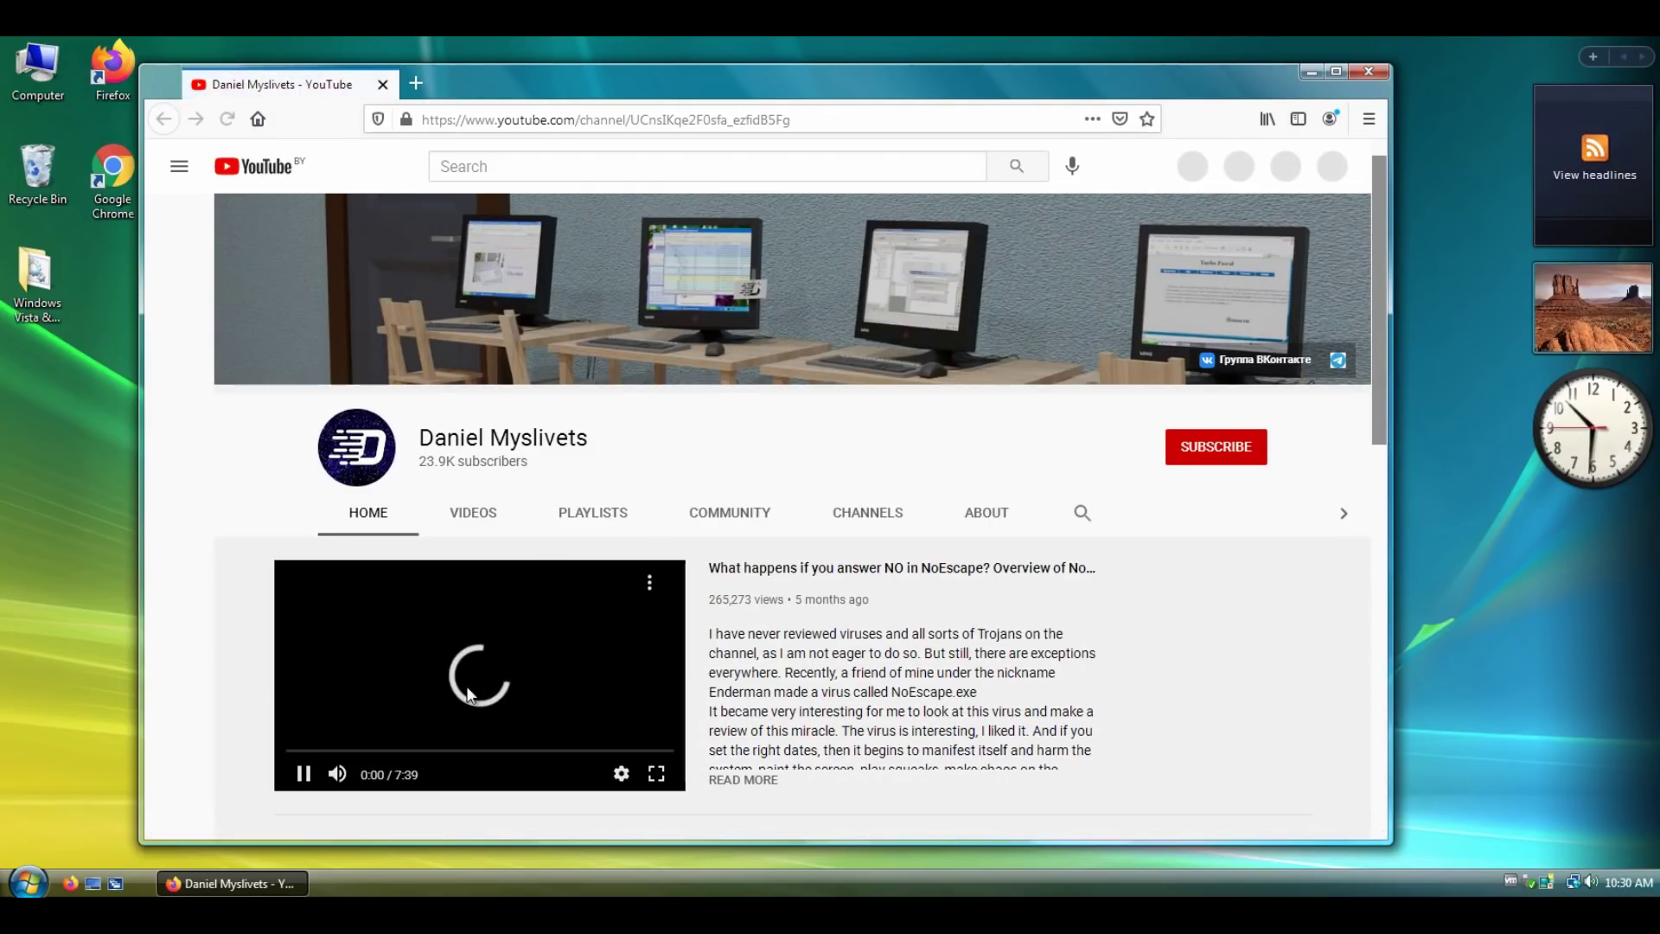
Look through the YouTube channel's home page and open its About section.
scroll(778, 605, down, 5)
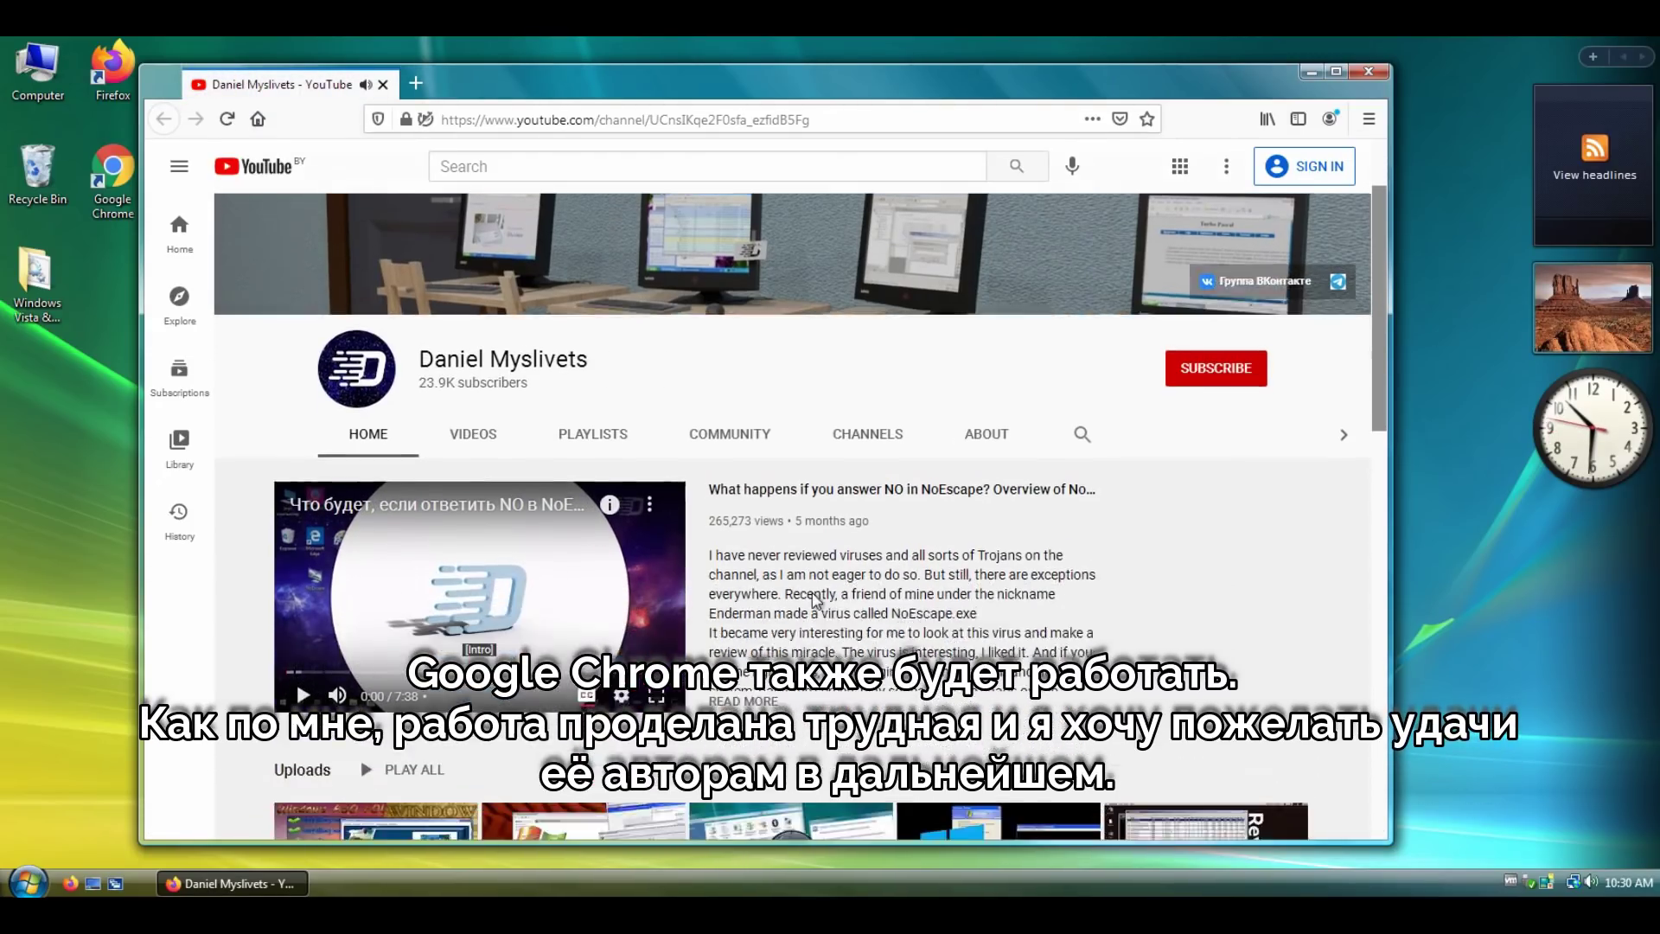
scroll(813, 586, down, 8)
scroll(813, 586, up, 9)
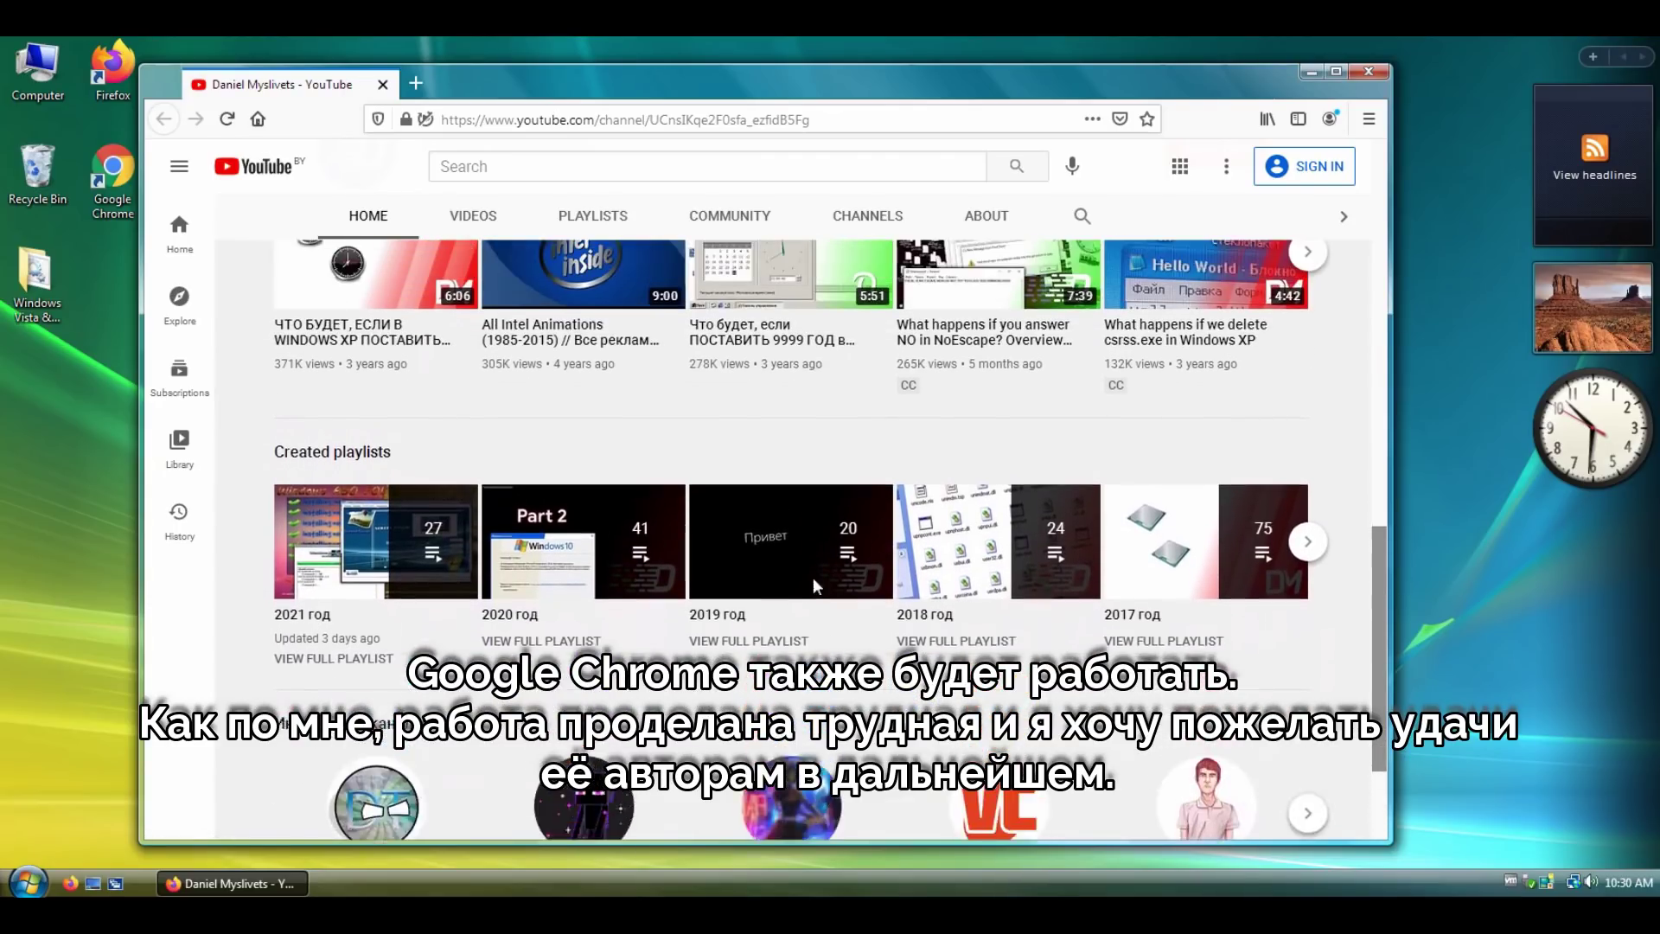
scroll(812, 578, up, 4)
click(987, 512)
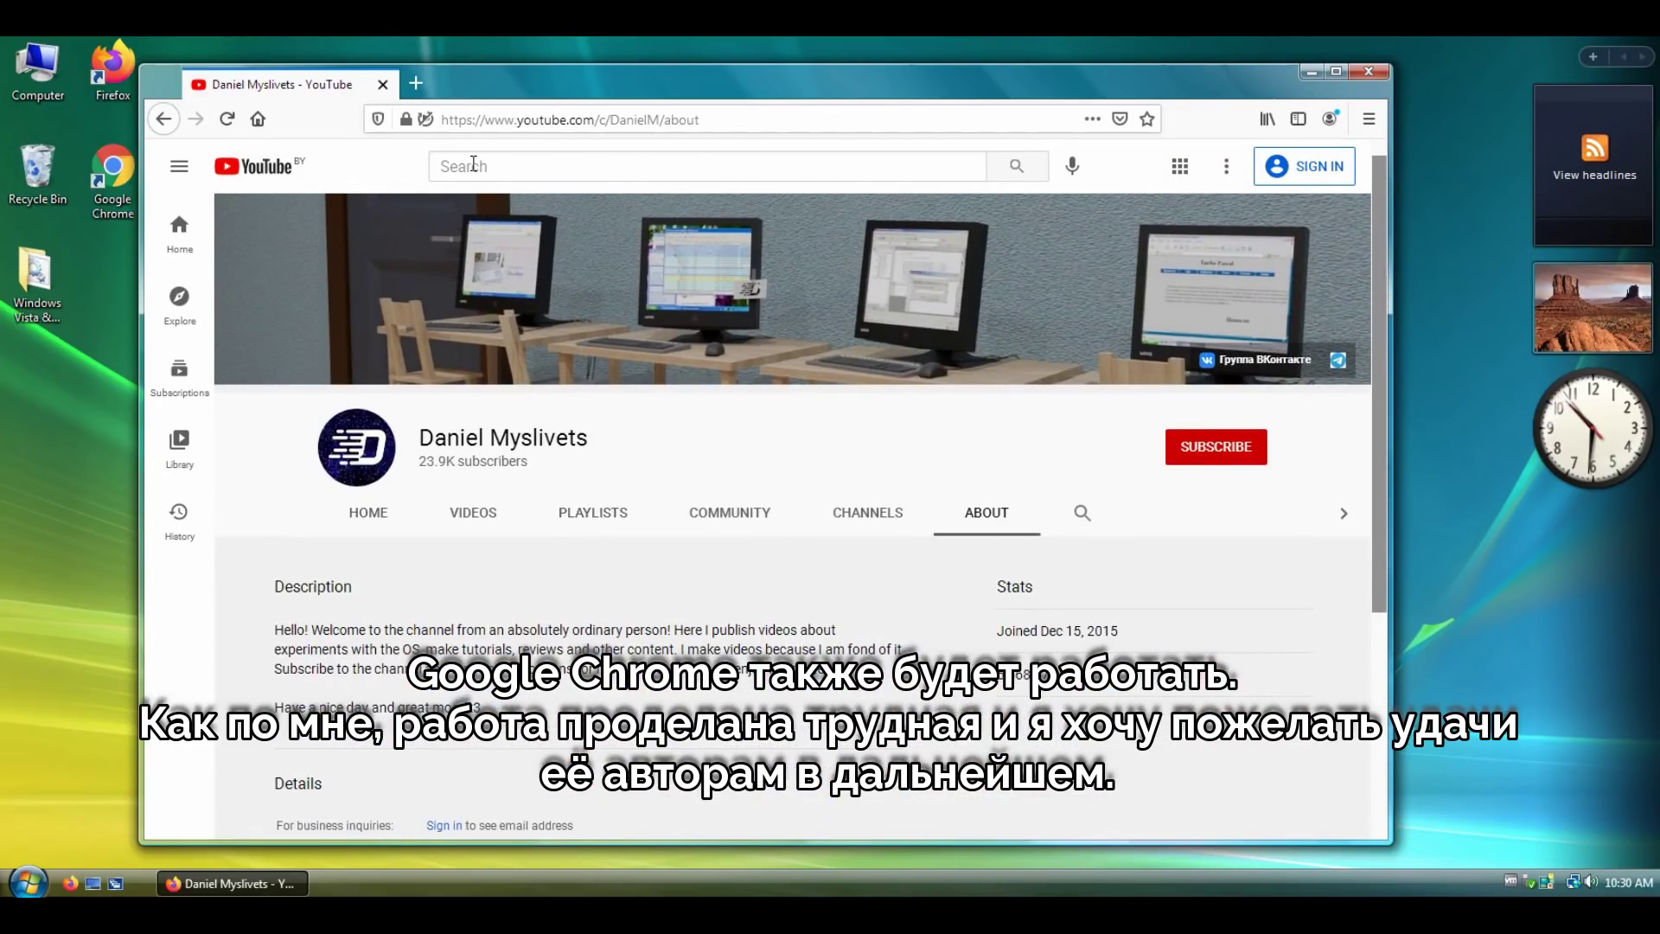
Open vkontakte.ru in Firefox to view the VK welcome page, and close the browser.
click(491, 121)
text(vkontakt)
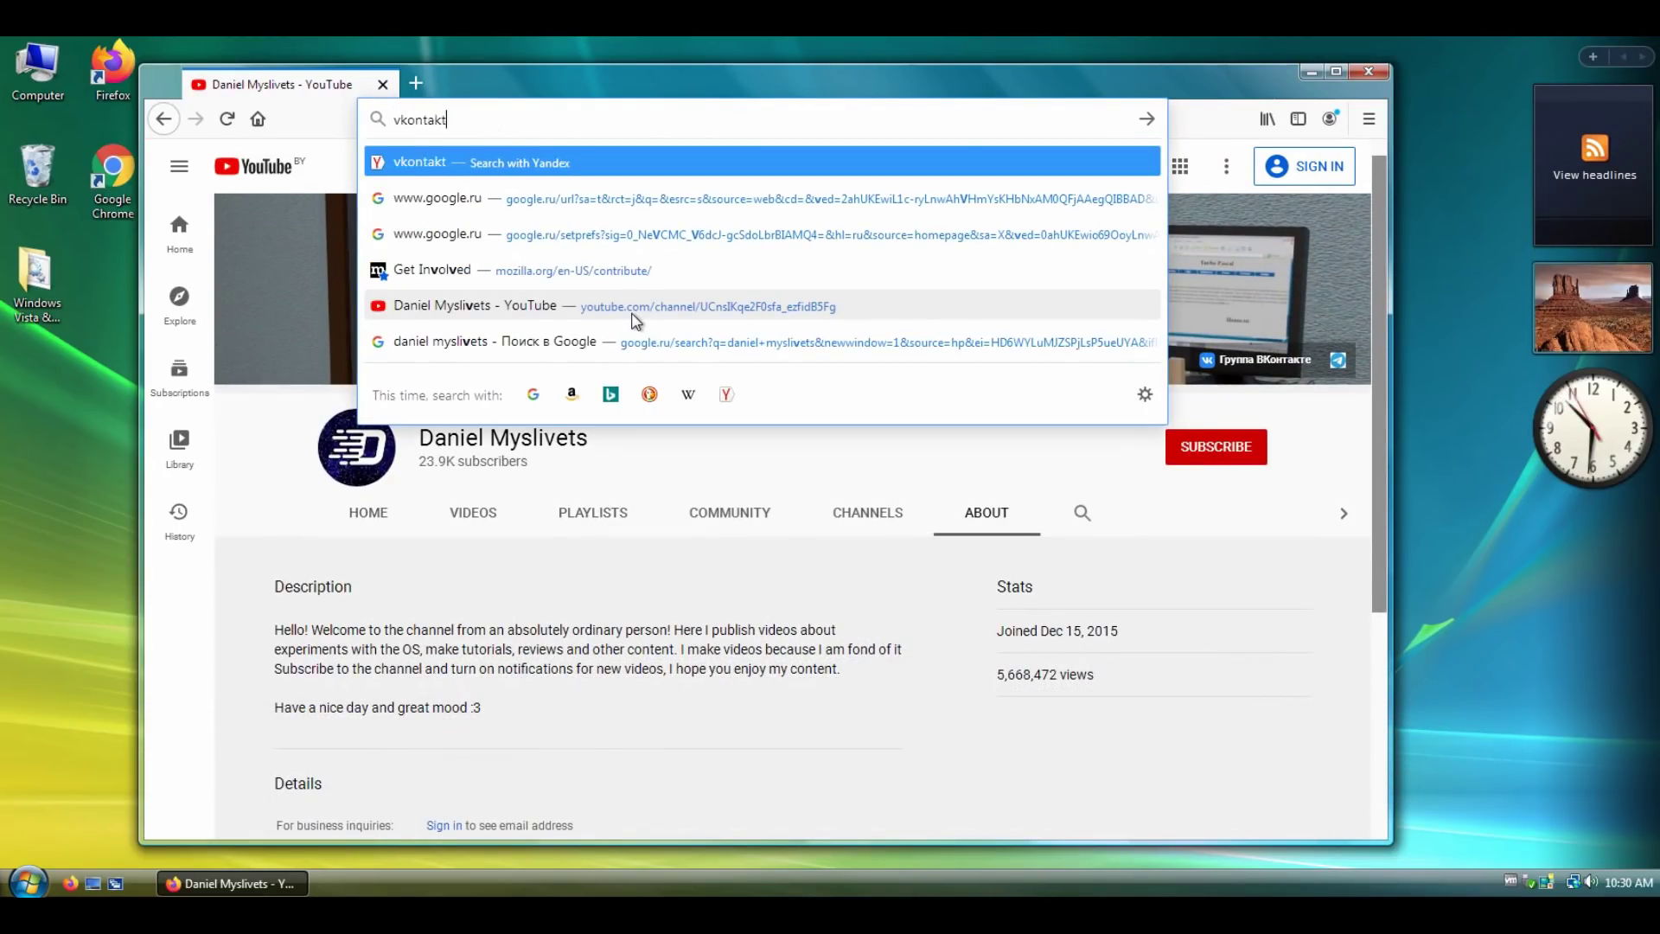
text(e.ru)
key(Return)
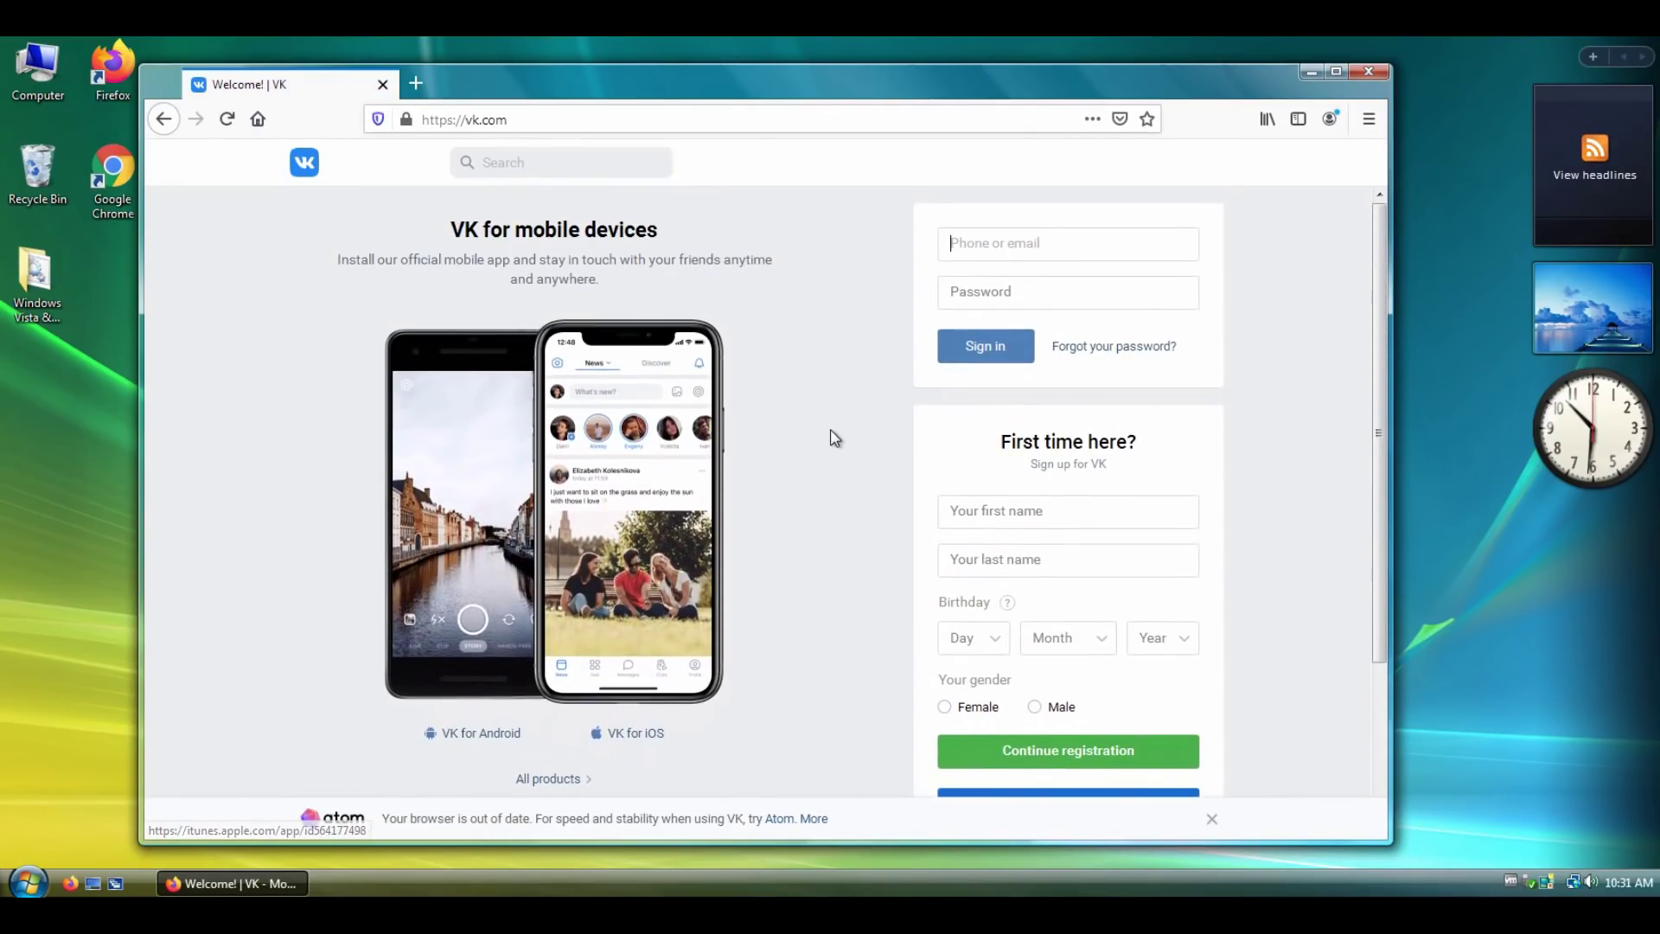
key(alt+F4)
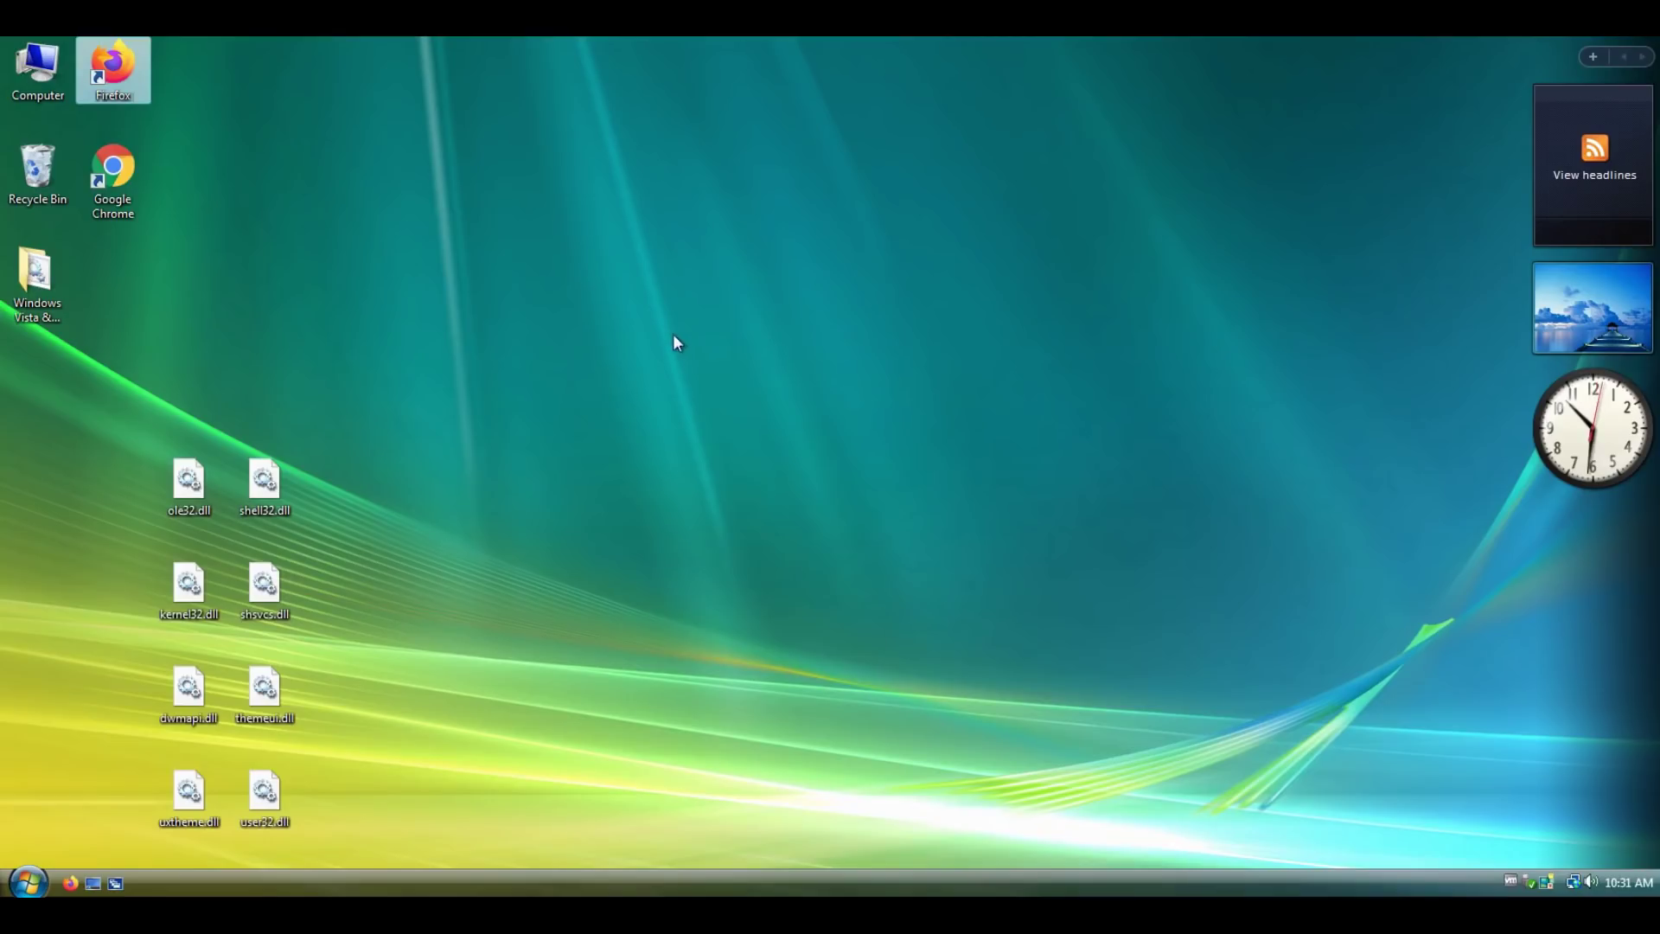
Launch Google Chrome, check its version information in About Google Chrome, and close the browser.
double_click(122, 177)
drag(411, 70, 952, 100)
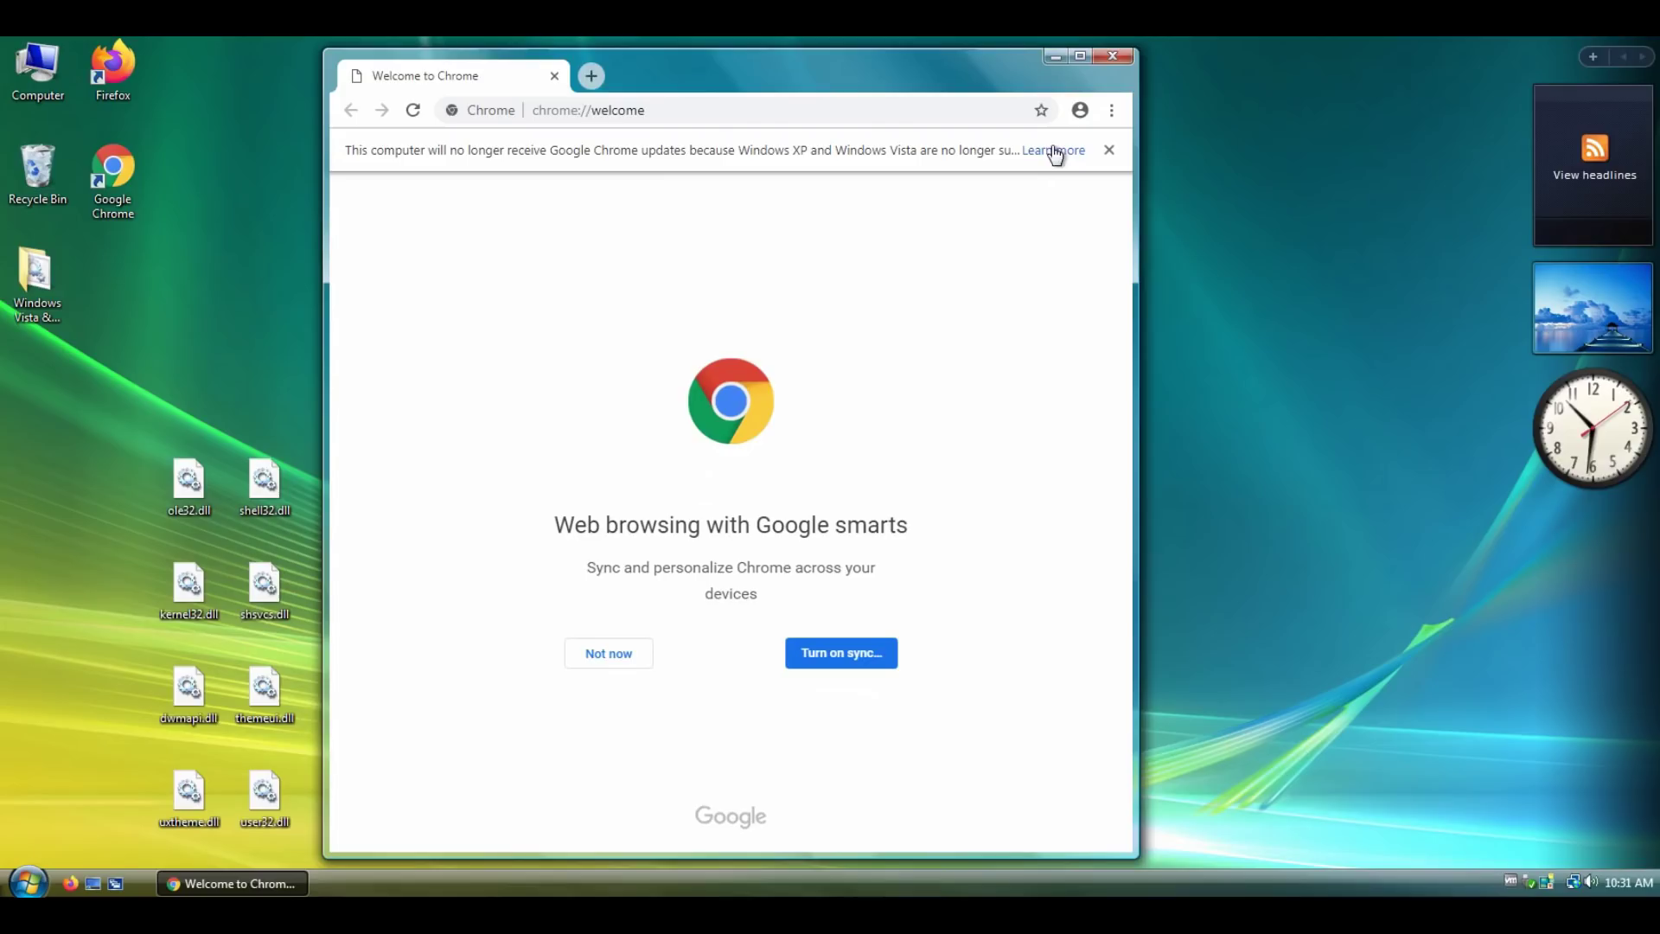
click(1113, 111)
mouse_move(951, 483)
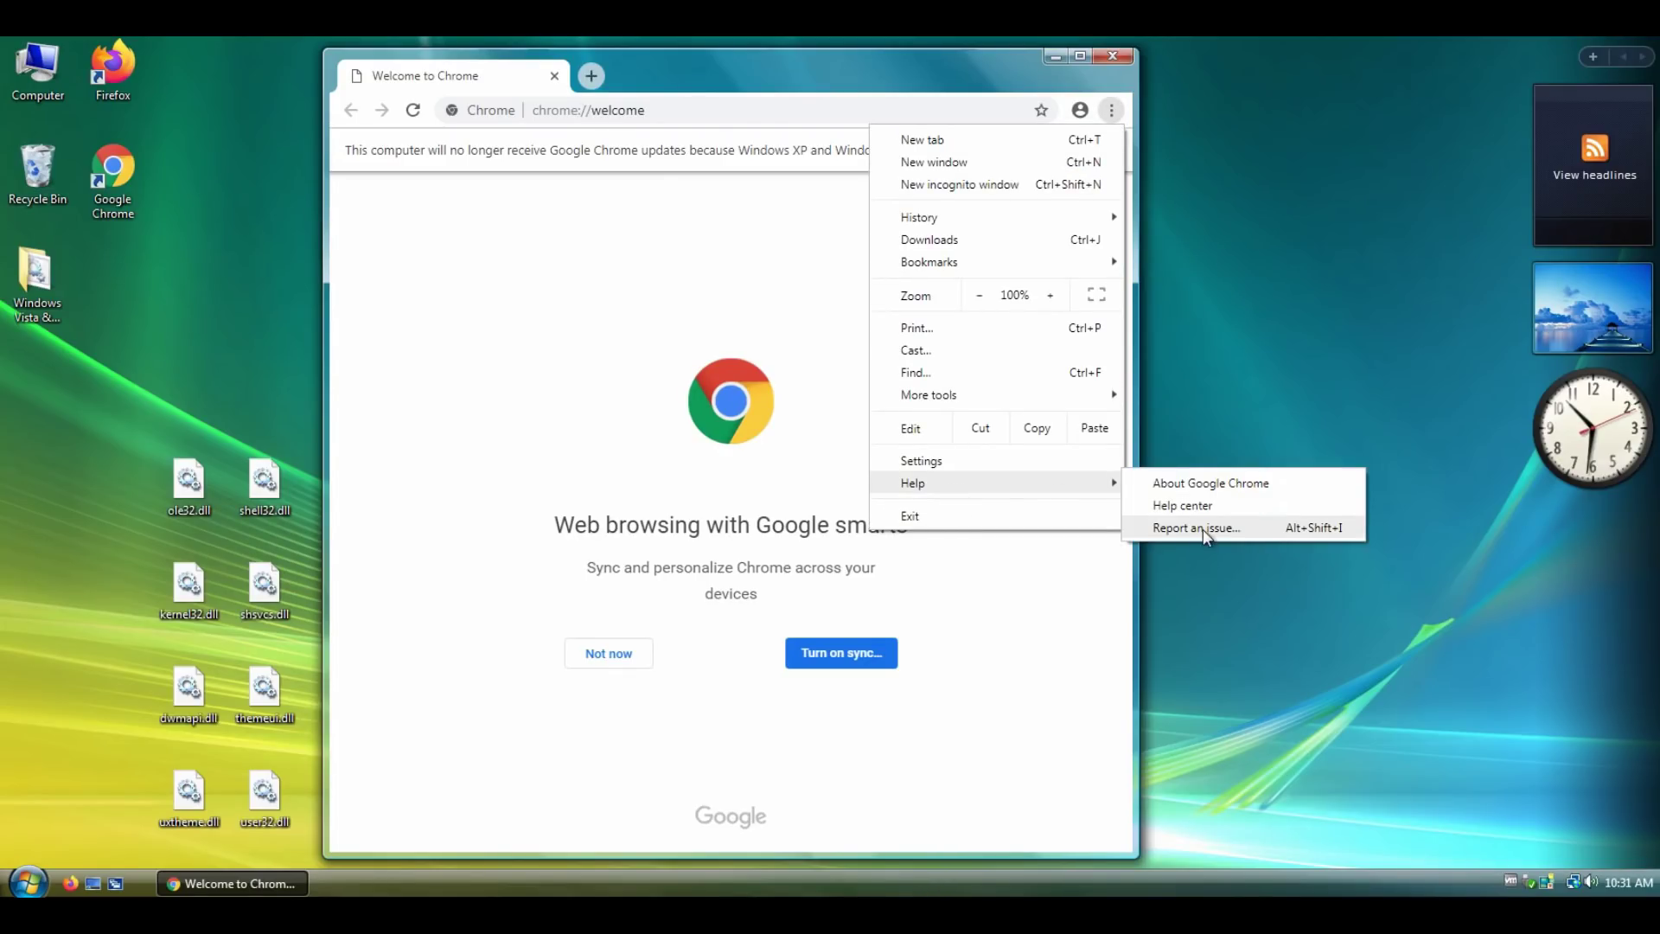
click(1209, 486)
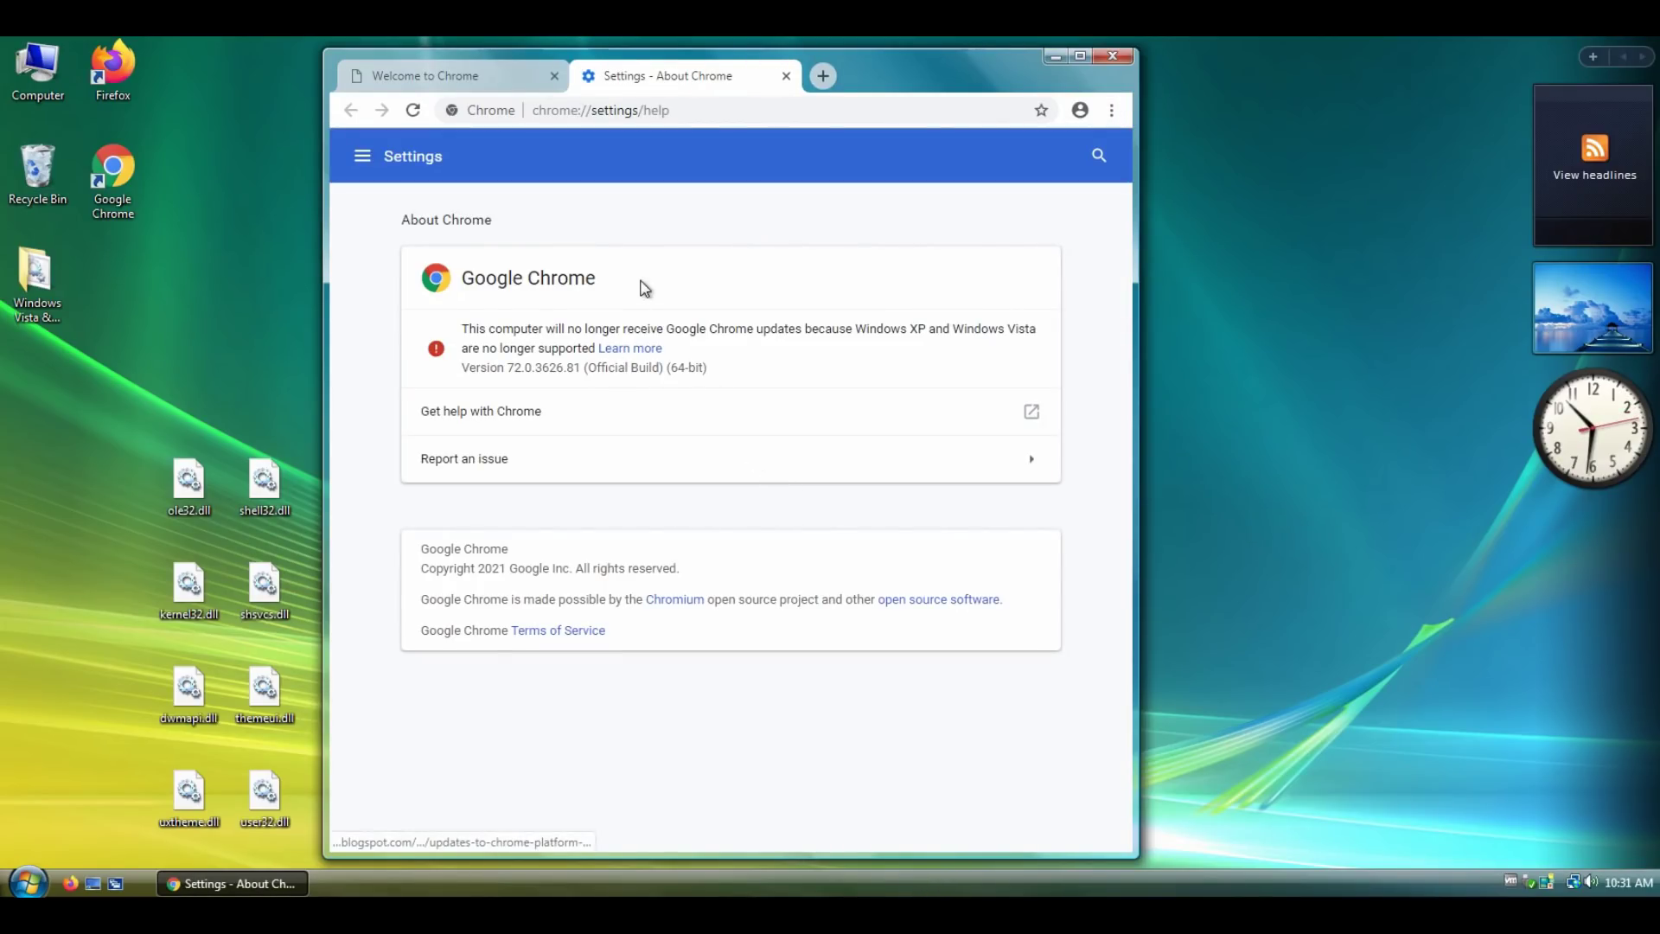
click(484, 76)
click(554, 110)
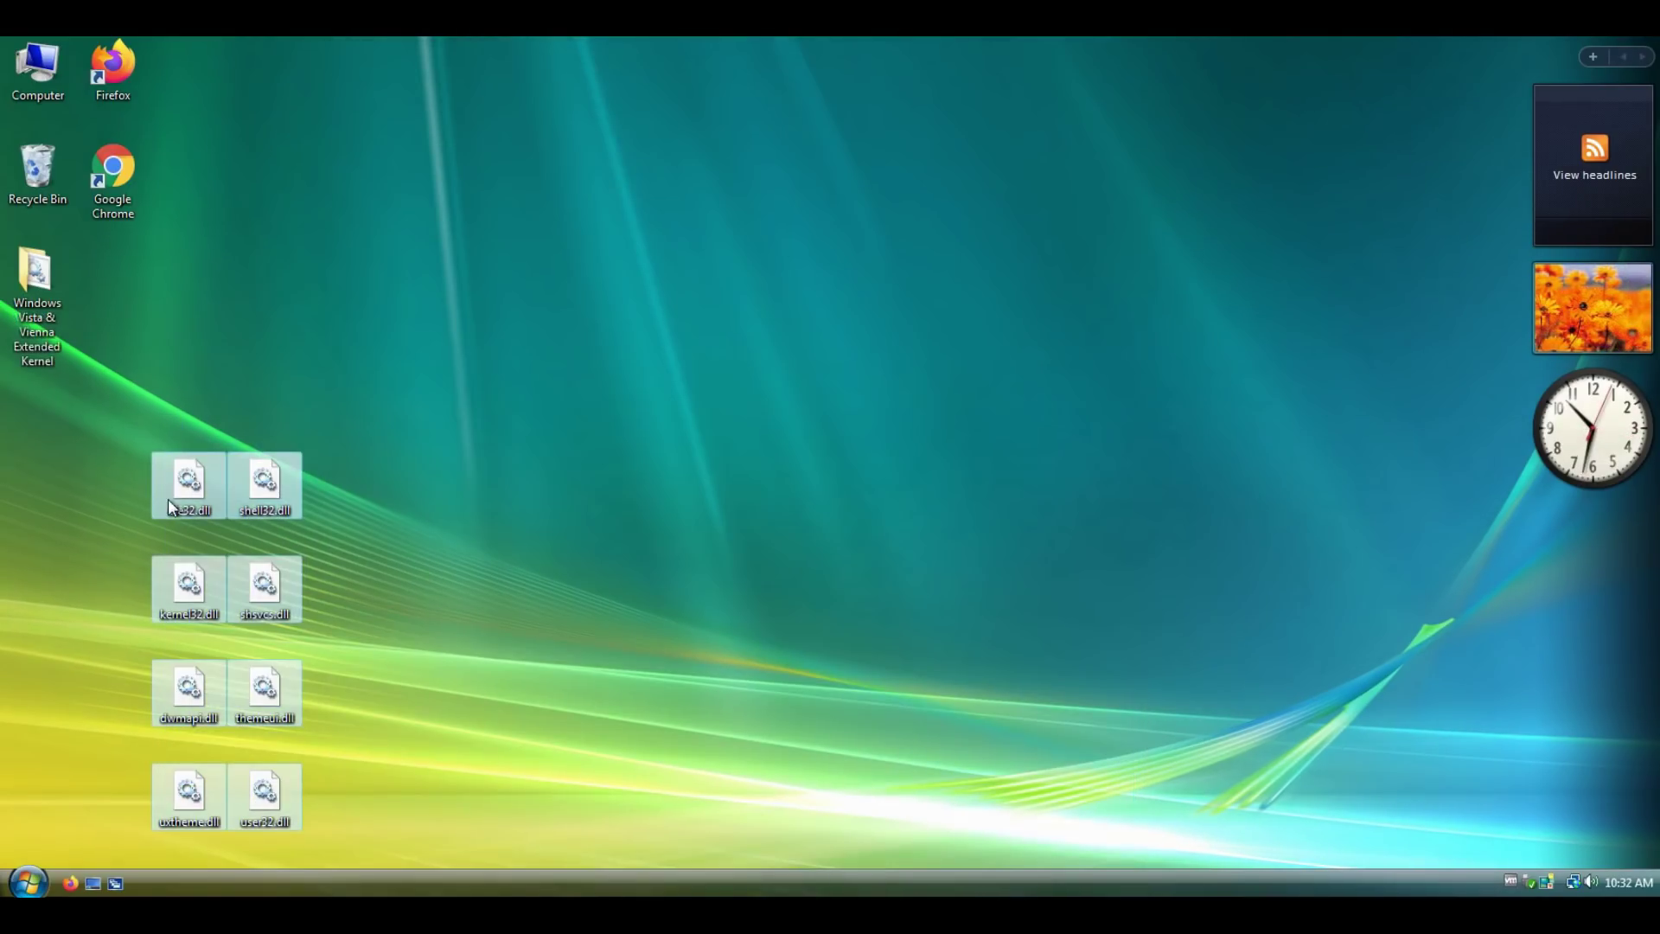
Move the eight DLL files on the desktop to the Recycle Bin.
drag(188, 480, 39, 173)
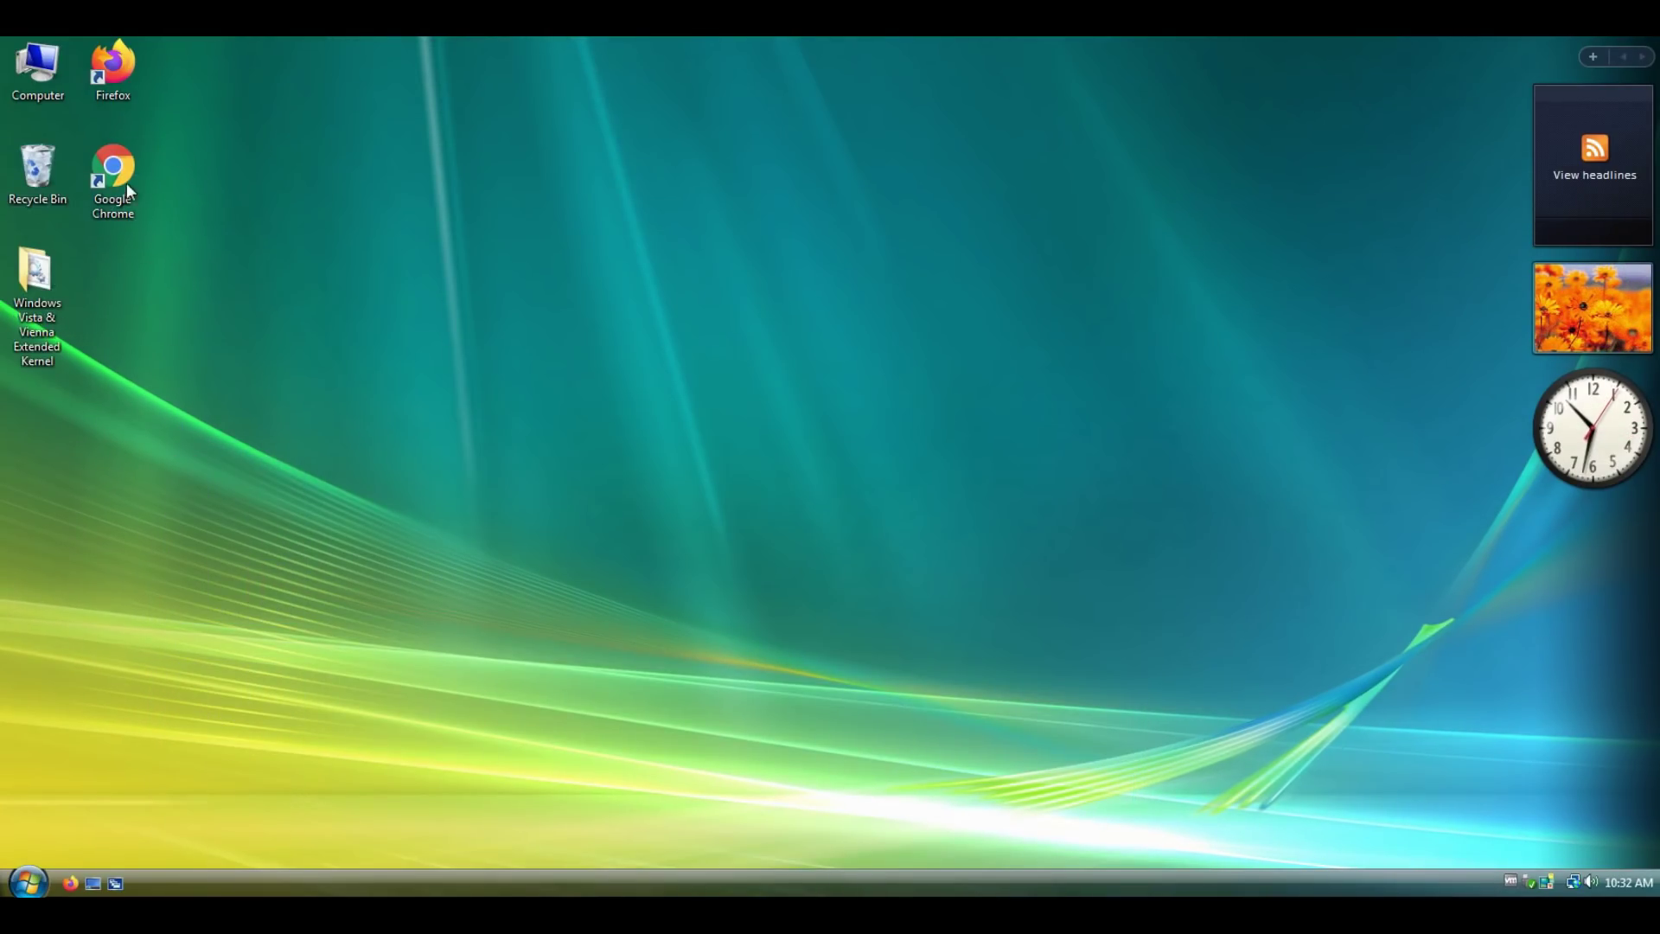
click(29, 878)
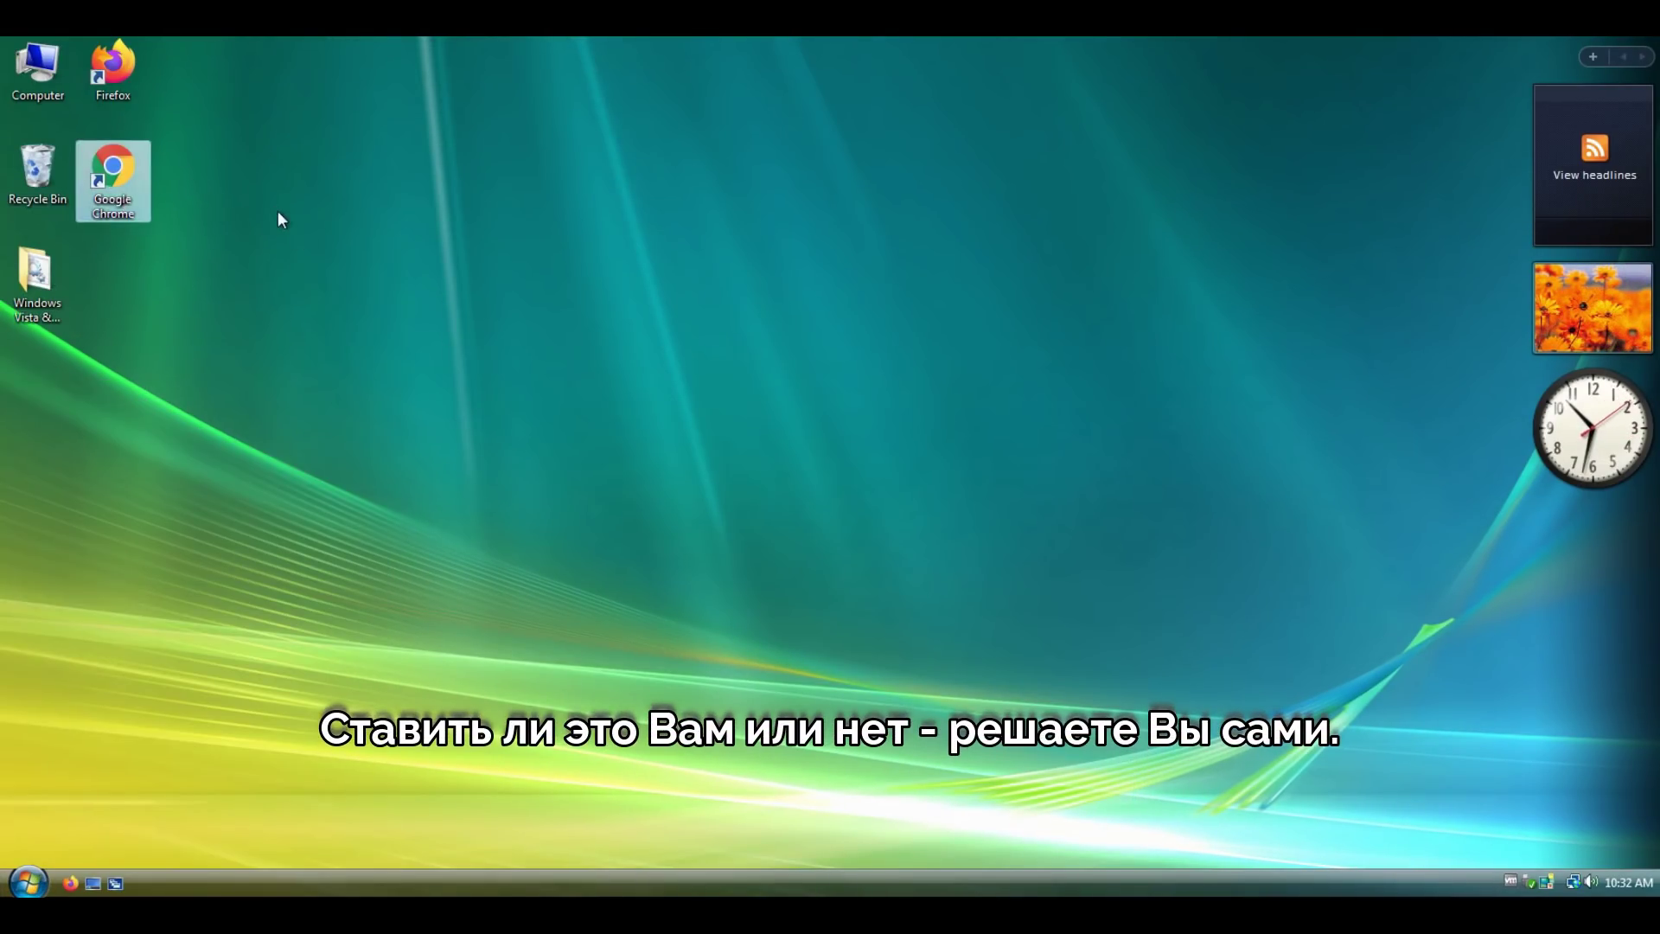
right_click(1005, 882)
click(921, 586)
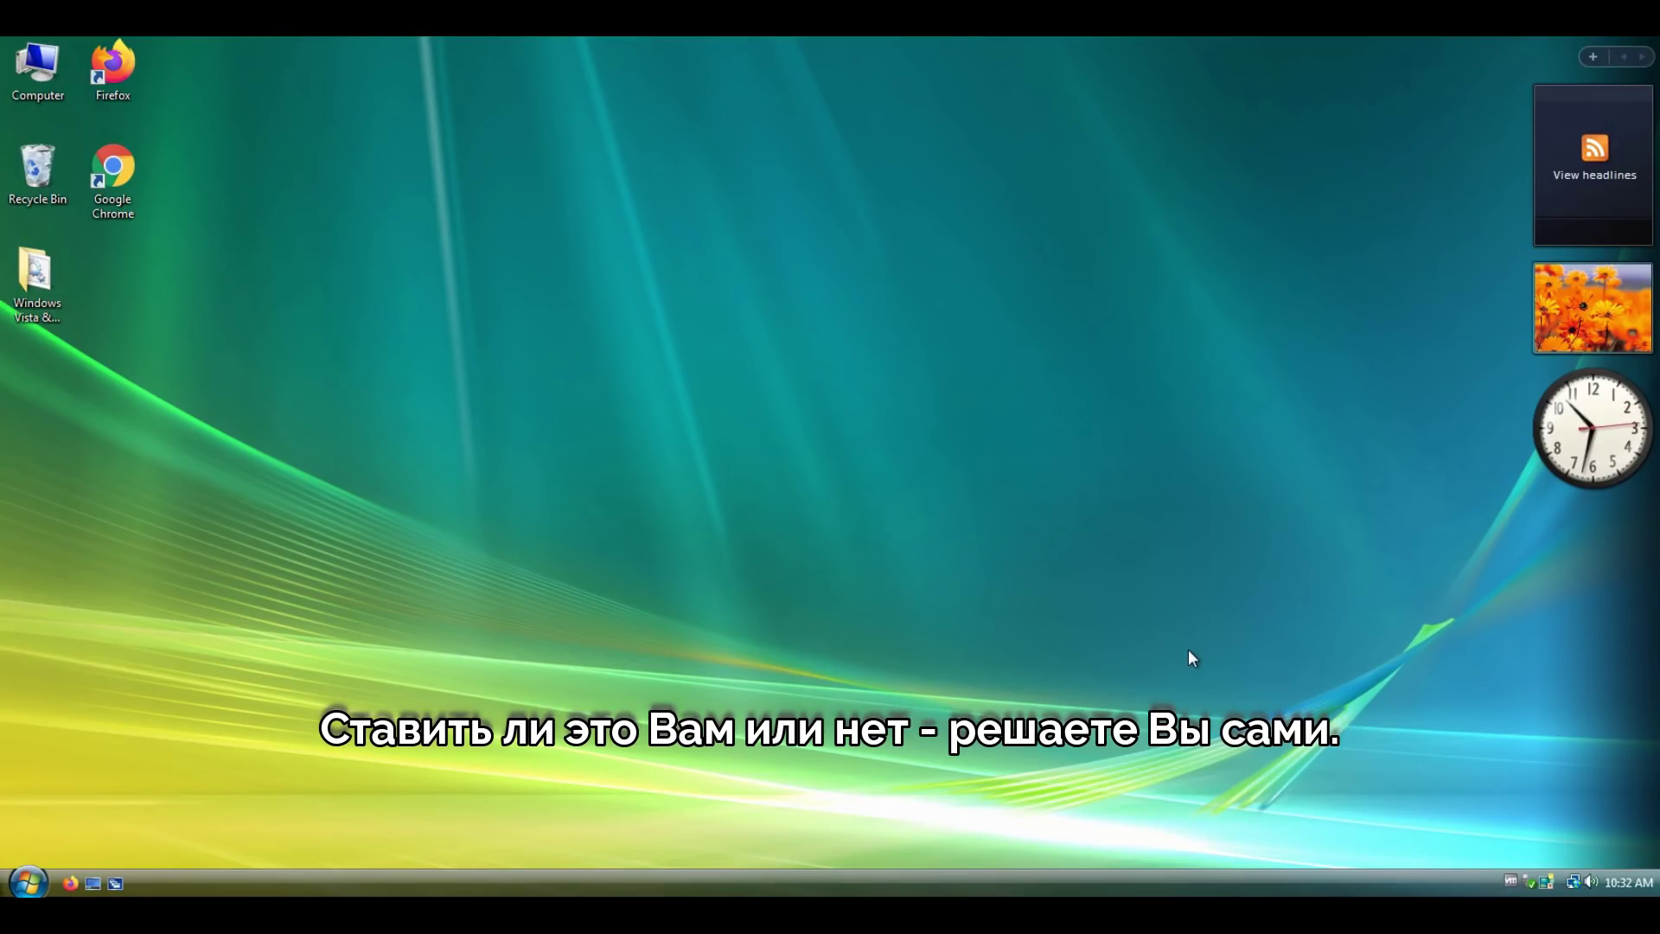
click(30, 880)
click(569, 733)
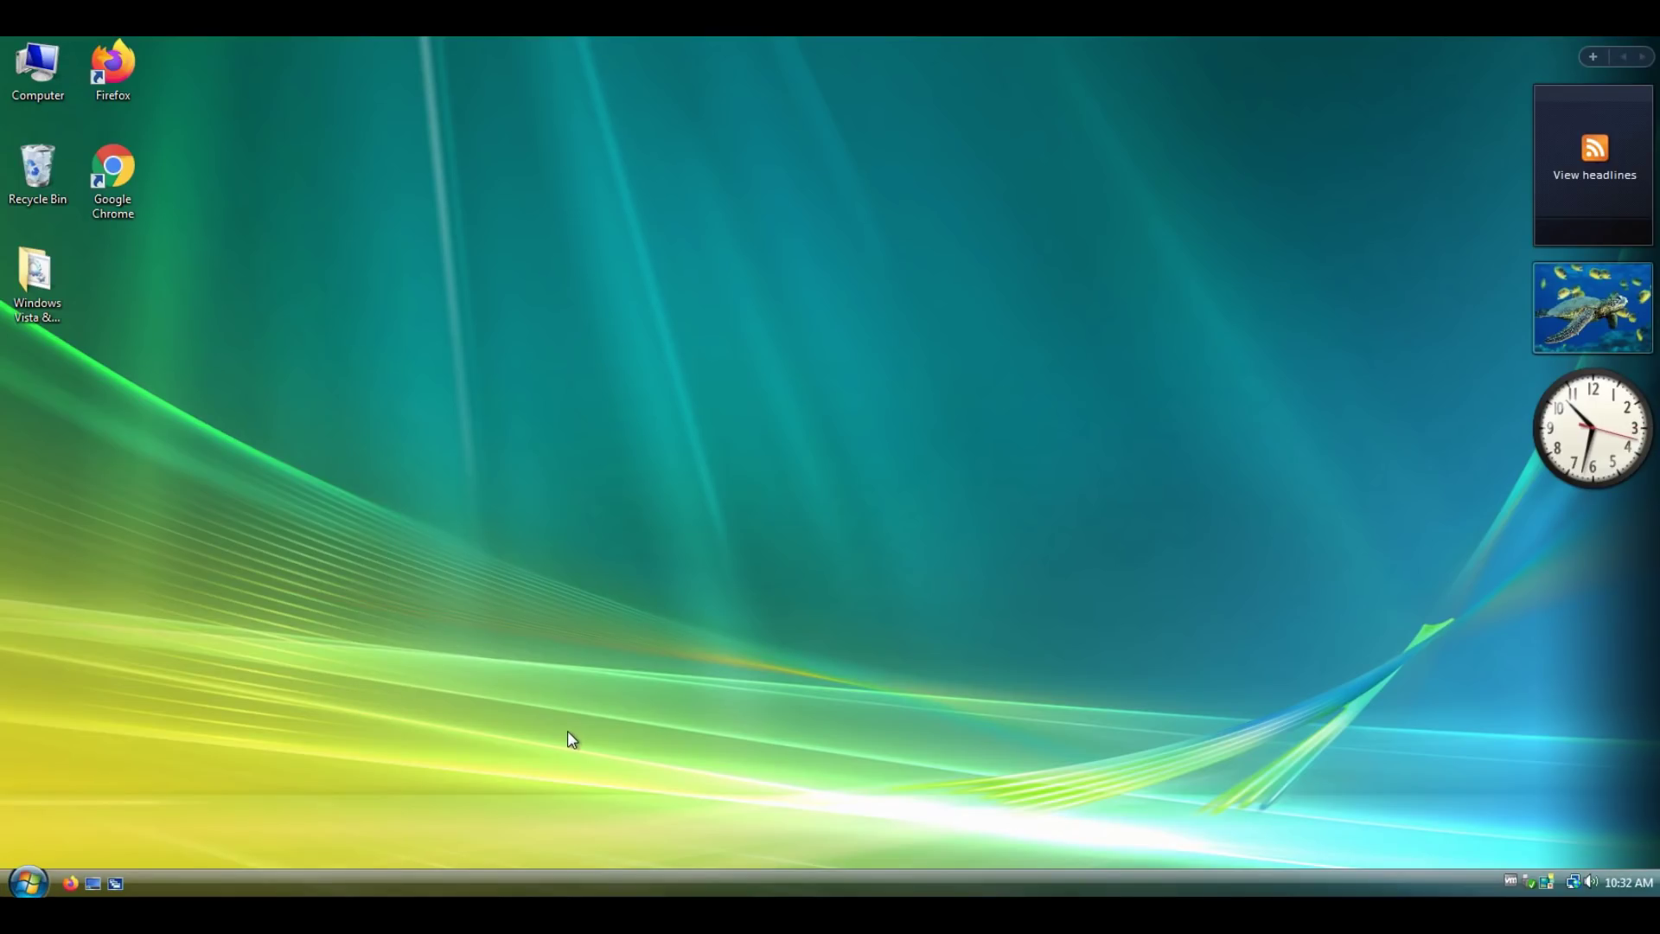
Run winver to view the Windows version information, and close the About Windows dialog.
key(super+r)
text(winver)
key(Return)
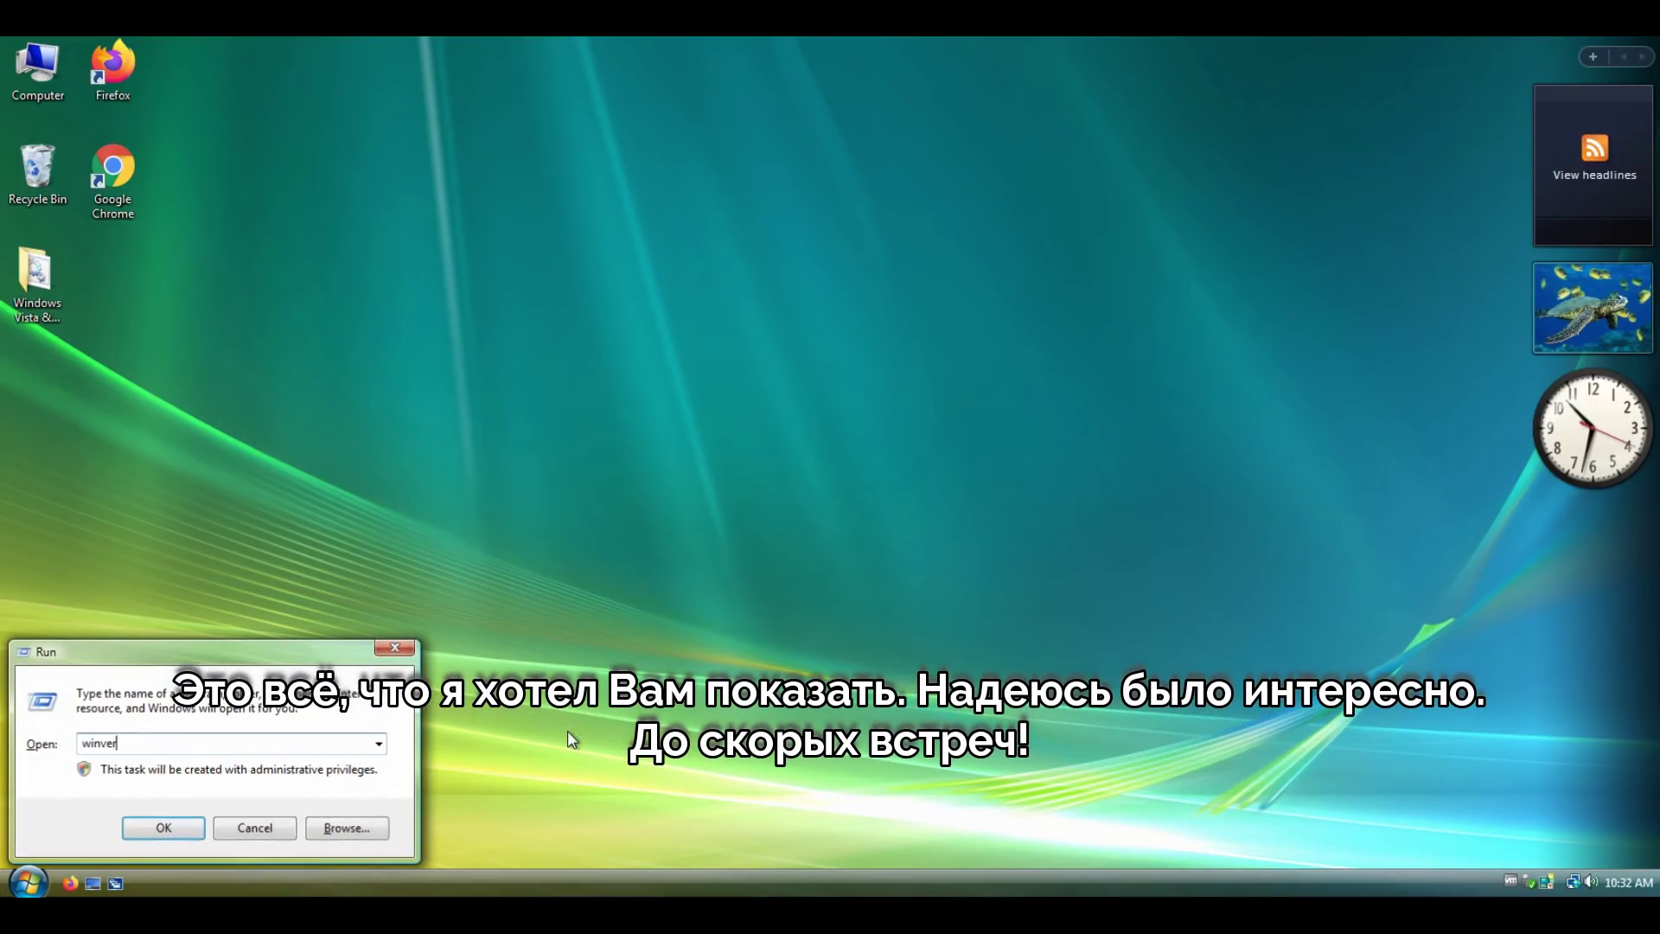
drag(246, 78, 483, 125)
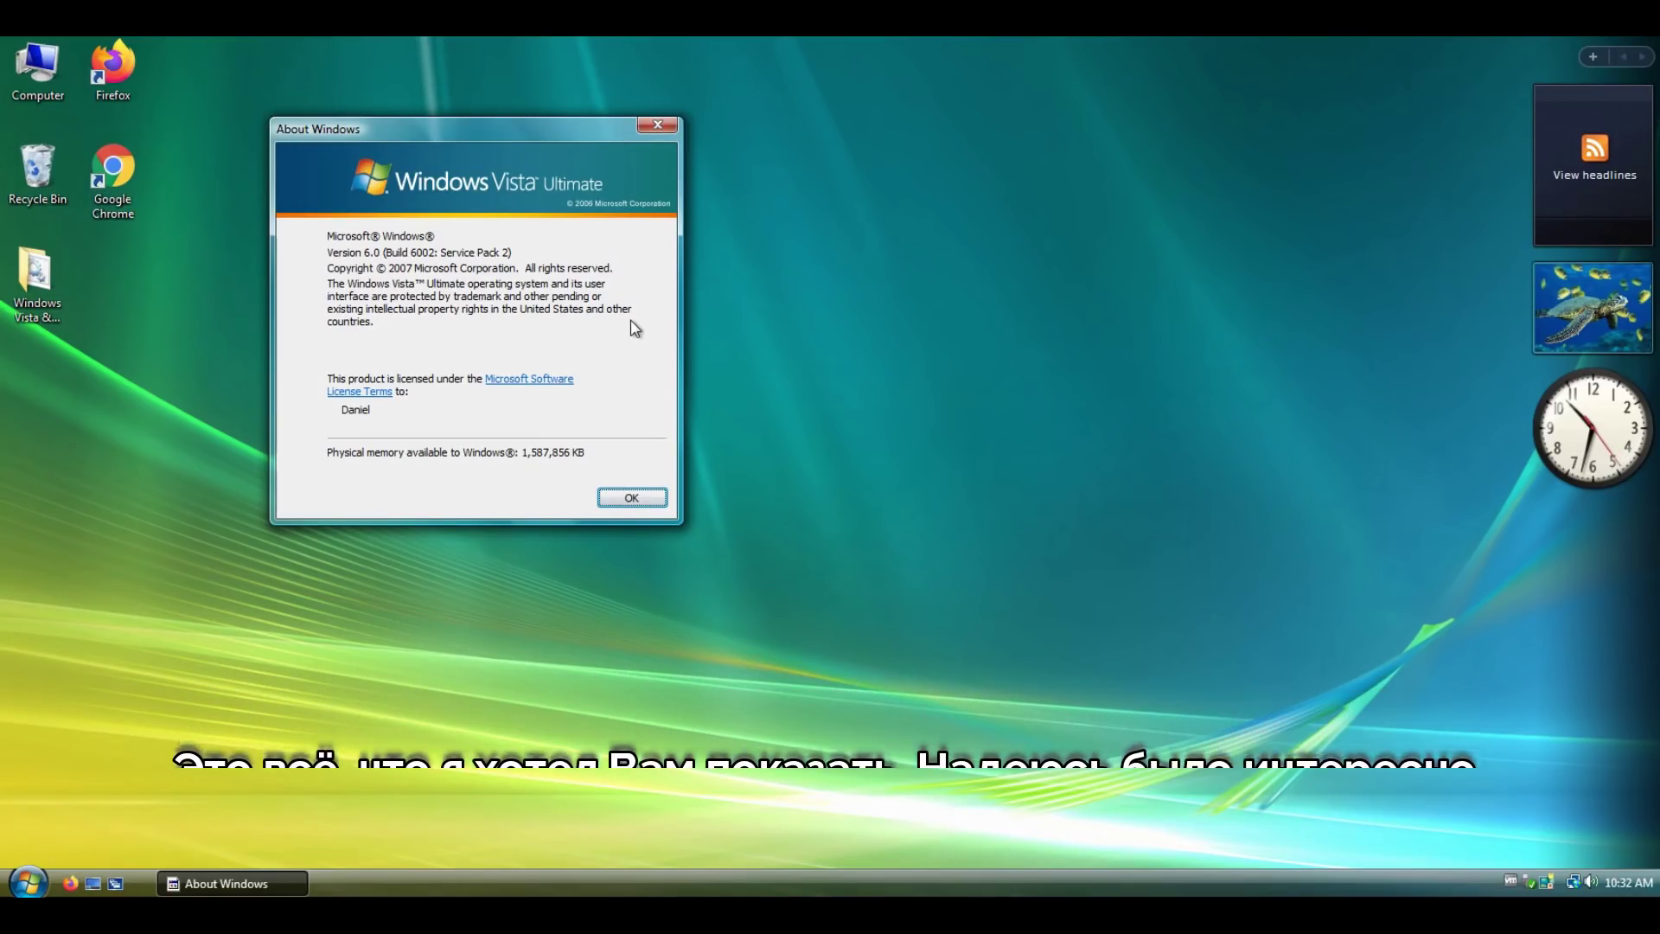
click(636, 497)
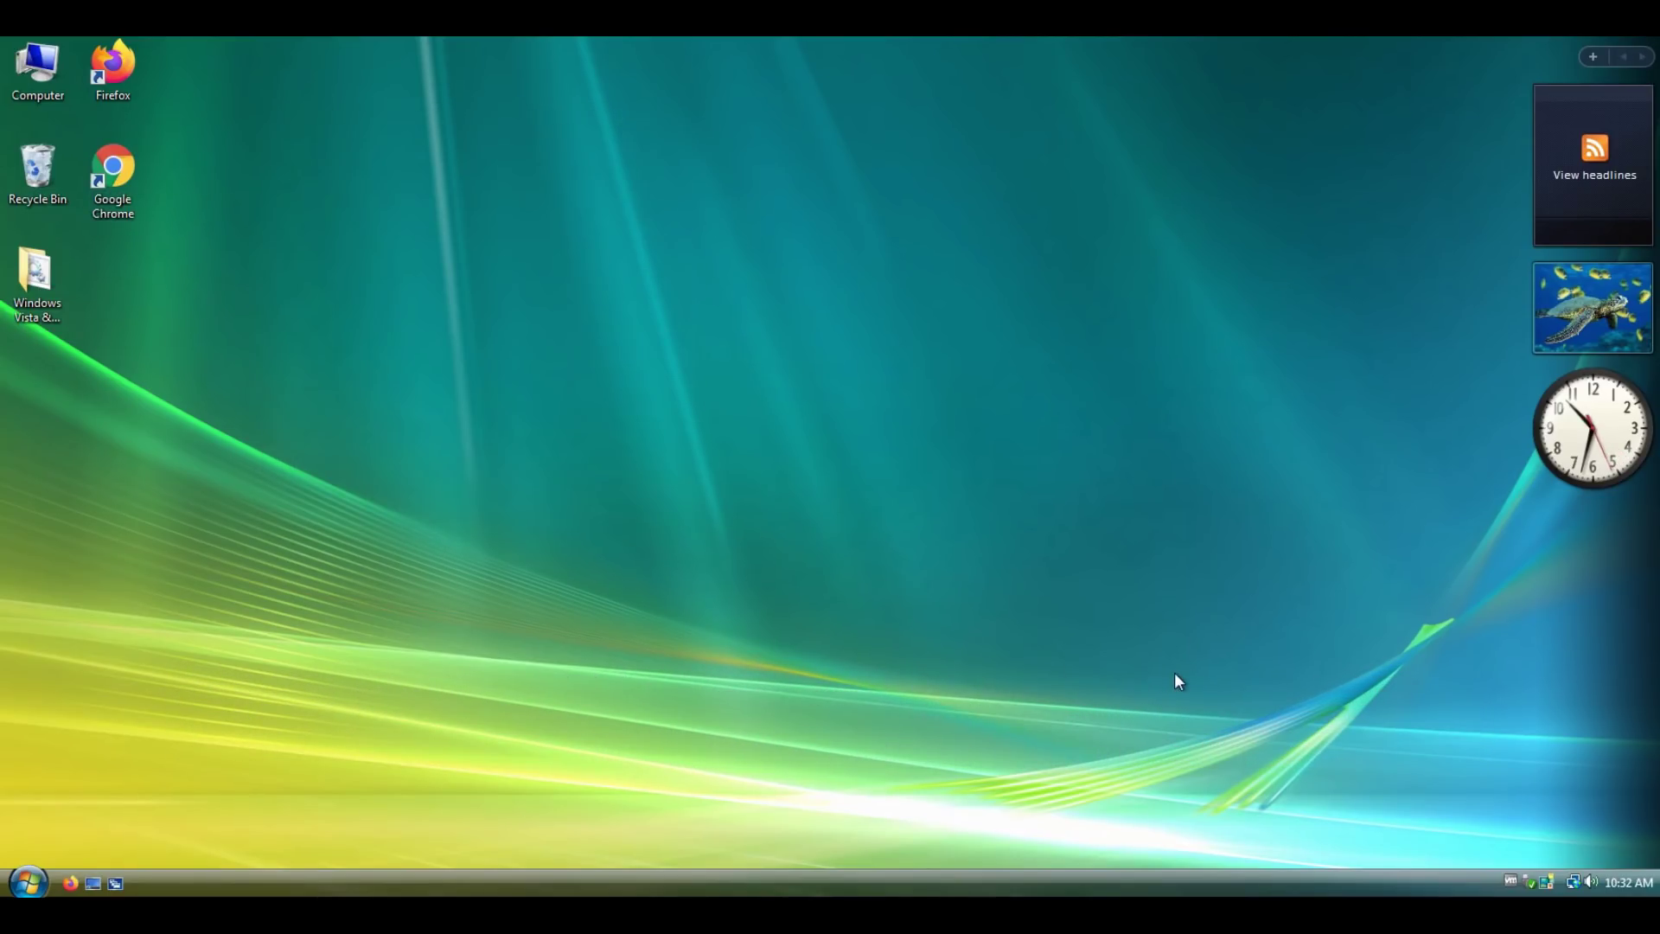
End the Windows session using the system's power options.
click(28, 882)
click(377, 851)
click(438, 848)
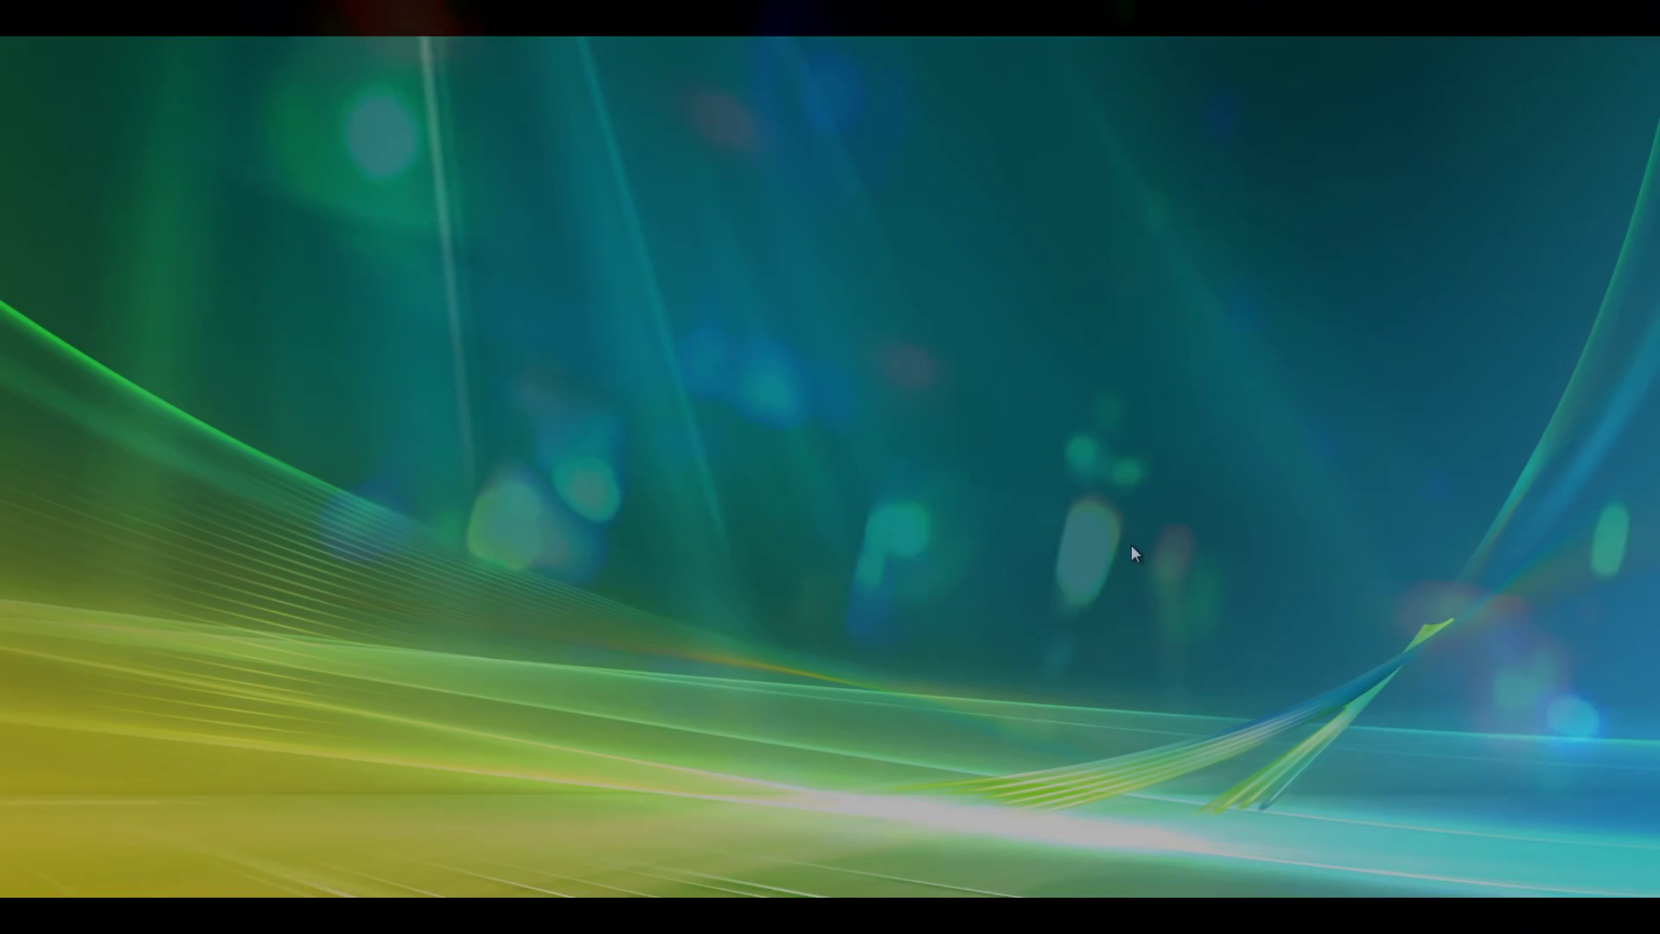